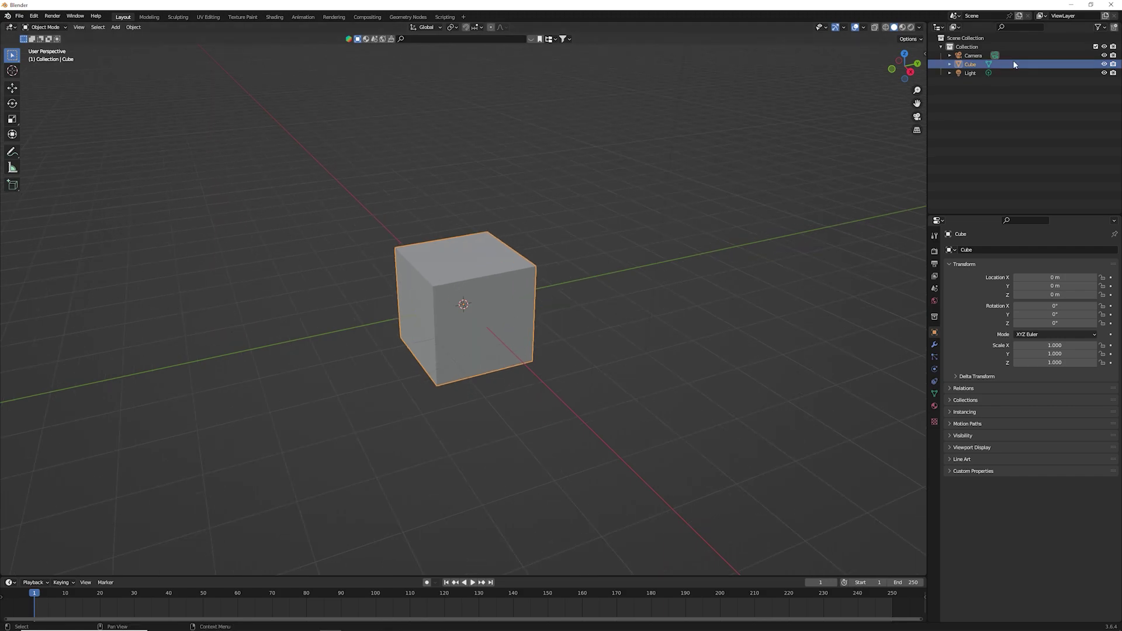
Step: From top view, stretch the default cube along X and Y, then flatten its height
left_click(904, 53)
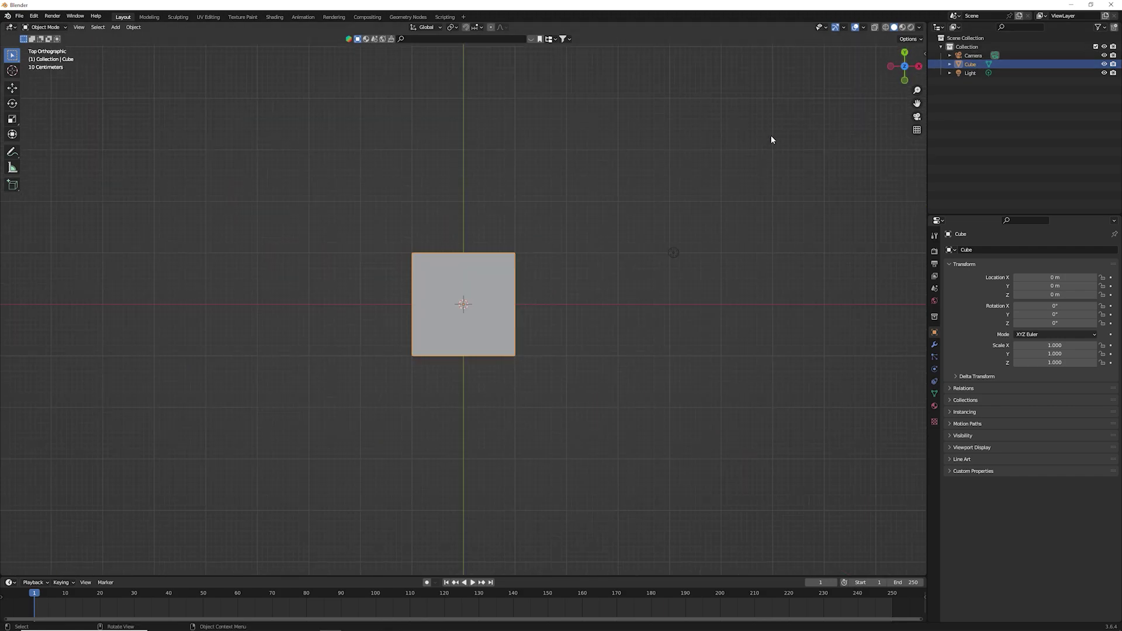
left_click(12, 119)
left_click_drag(501, 303, 508, 304)
left_click_drag(464, 270, 464, 227)
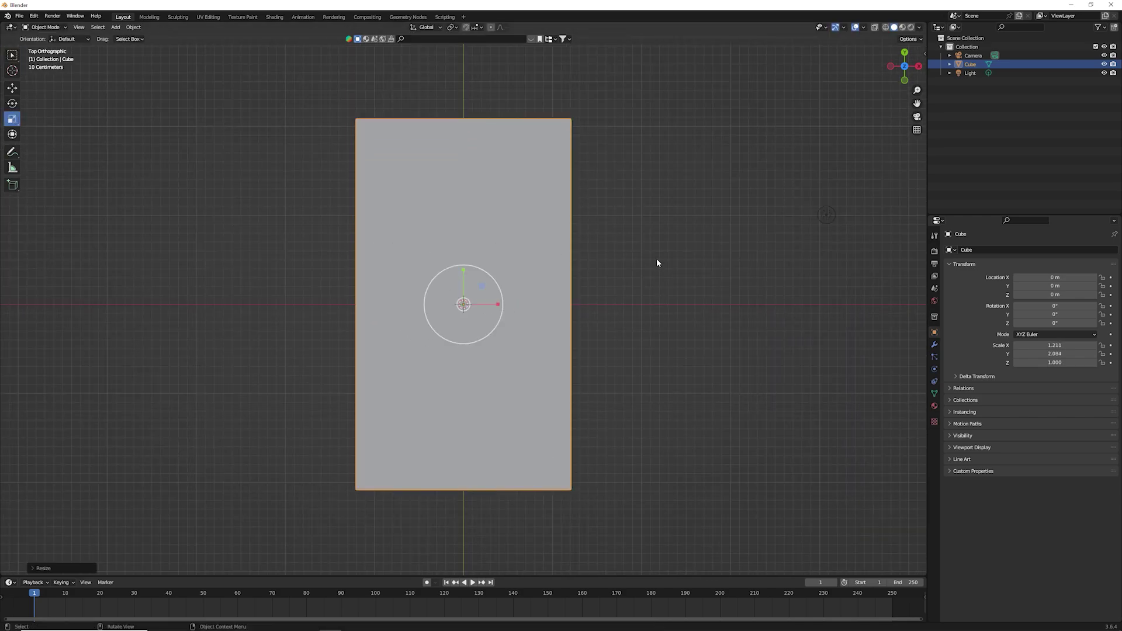
middle_click_drag(657, 263, 691, 203)
left_click_drag(464, 272, 464, 301)
mouse_move(502, 280)
middle_mouse_down()
mouse_move(613, 233)
mouse_move(612, 173)
mouse_move(581, 173)
middle_mouse_up()
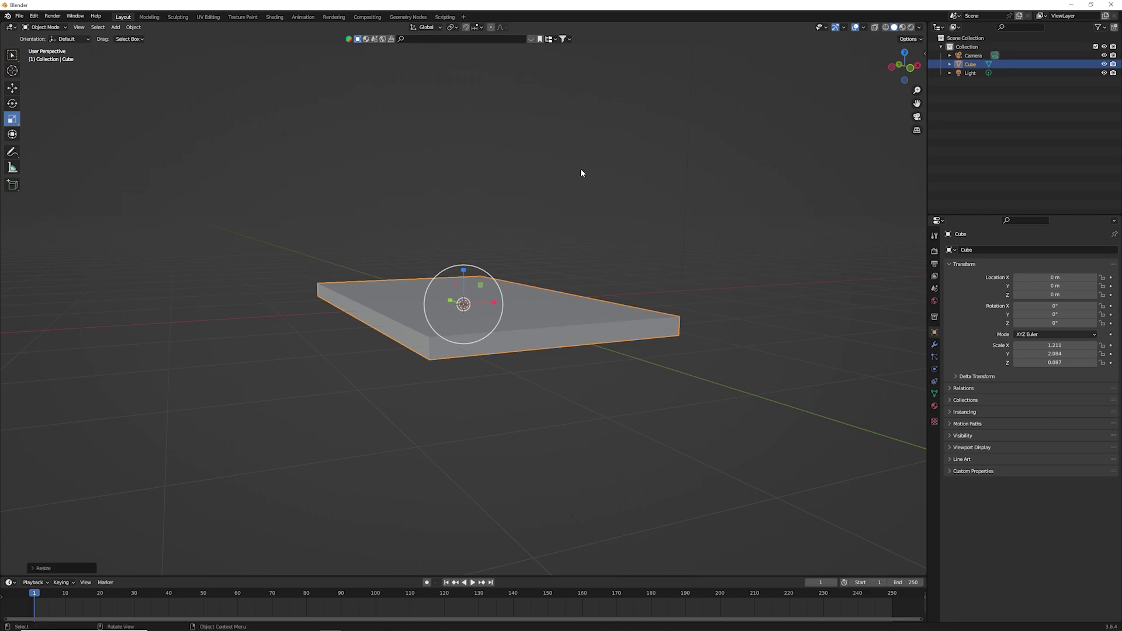
Step: Refine the slab to about 0.906 × 1.344 × 0.085 for the bed base
mouse_move(580, 173)
middle_mouse_down()
mouse_move(634, 192)
mouse_move(618, 253)
middle_mouse_up()
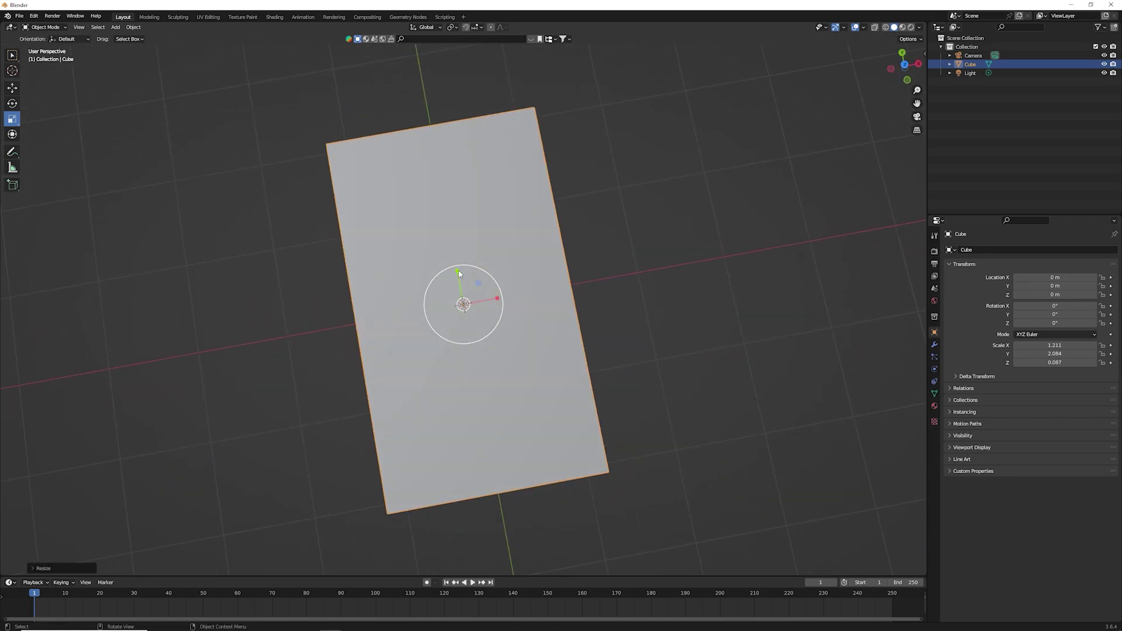
left_click_drag(459, 274, 339, 277)
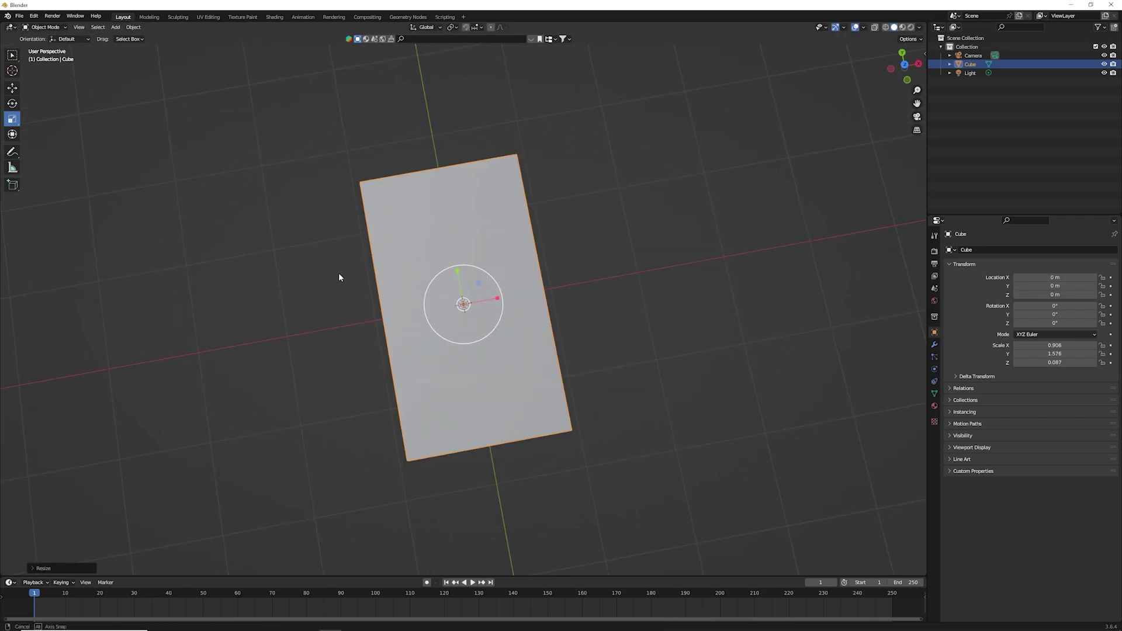
mouse_move(339, 277)
middle_mouse_down()
mouse_move(302, 315)
mouse_move(374, 272)
middle_mouse_up()
scroll(301, 315, "up", 3)
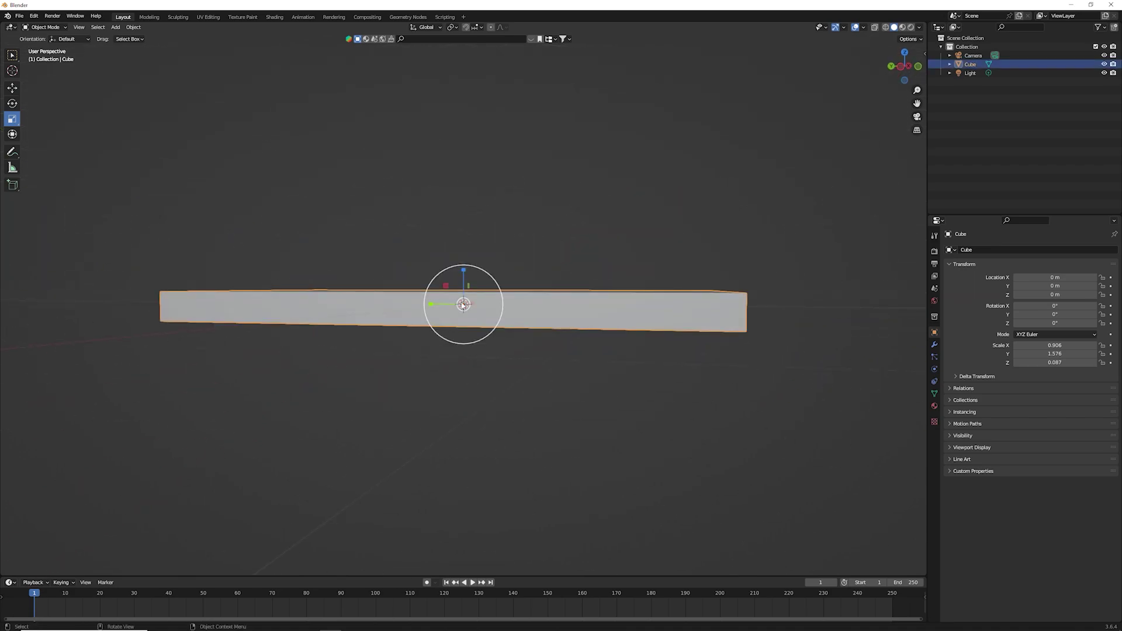
left_click_drag(463, 274, 466, 286)
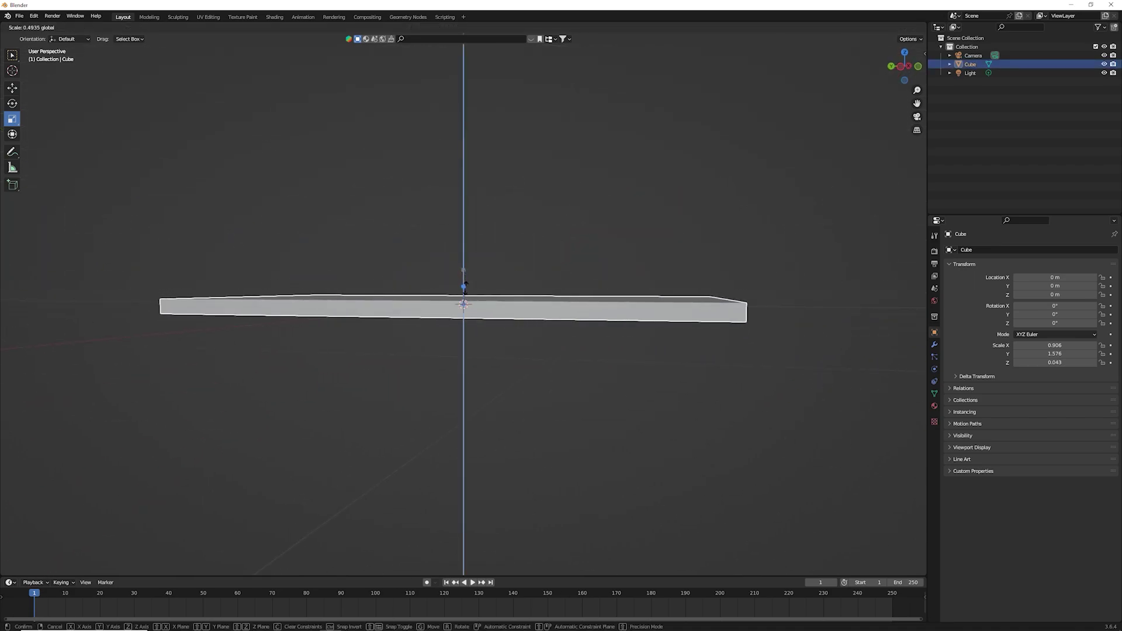
left_click_drag(466, 286, 463, 268)
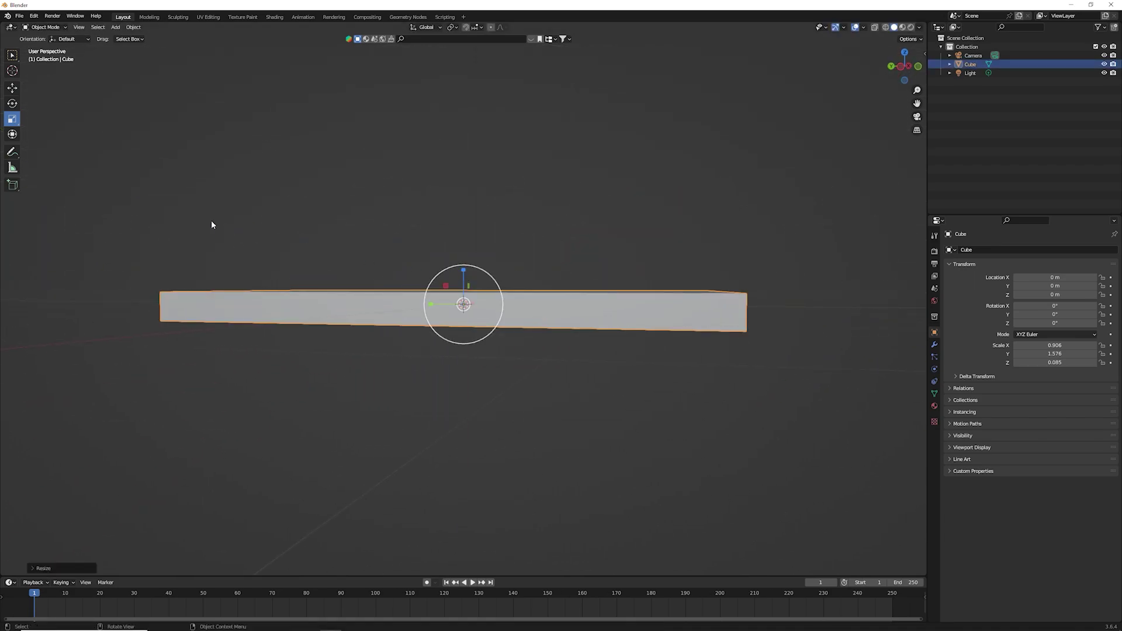
mouse_move(211, 225)
middle_mouse_down()
mouse_move(302, 261)
mouse_move(265, 268)
mouse_move(371, 305)
middle_mouse_up()
left_click(370, 305)
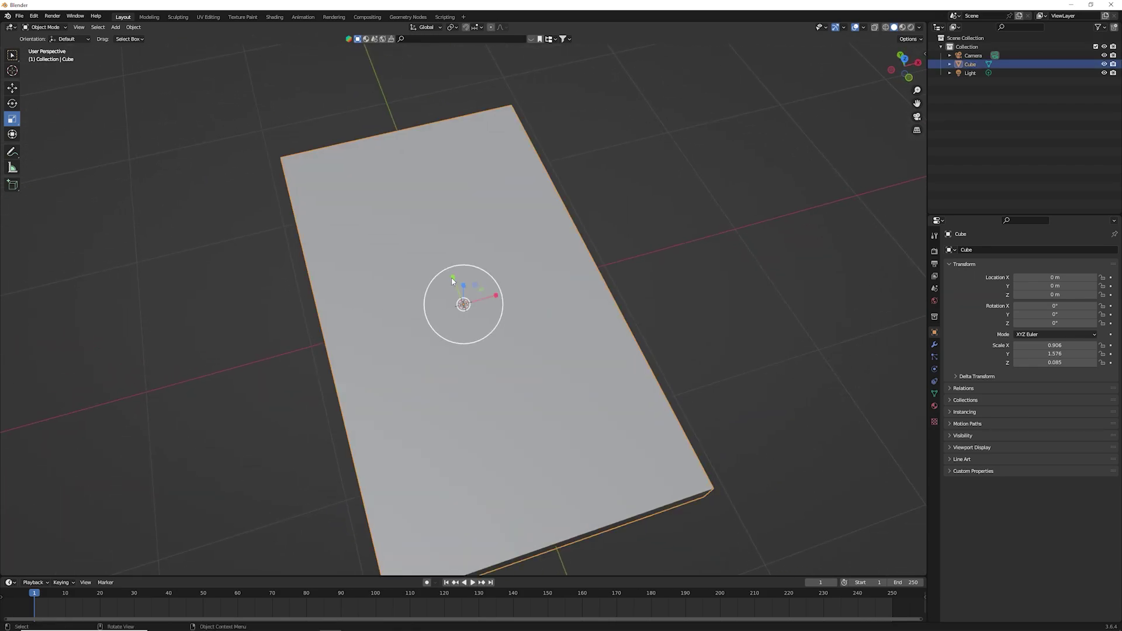
left_click_drag(453, 277, 457, 280)
mouse_move(274, 315)
middle_mouse_down()
mouse_move(269, 269)
mouse_move(383, 308)
middle_mouse_up()
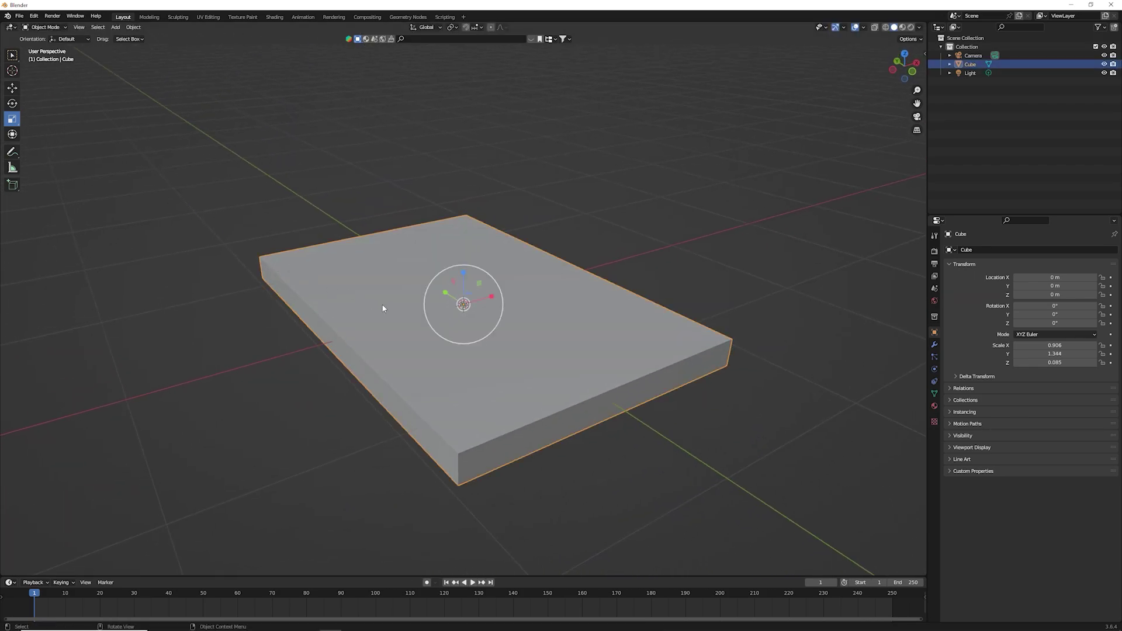
Step: Add a Subdivision Surface modifier to the slab at level 2
left_click(934, 345)
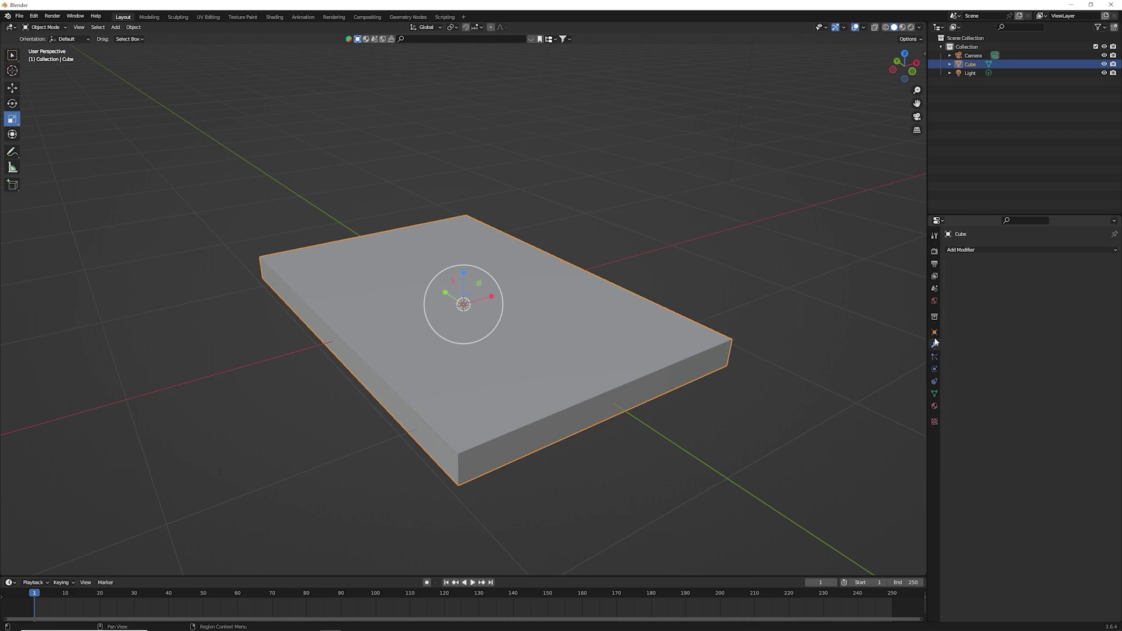
left_click(988, 249)
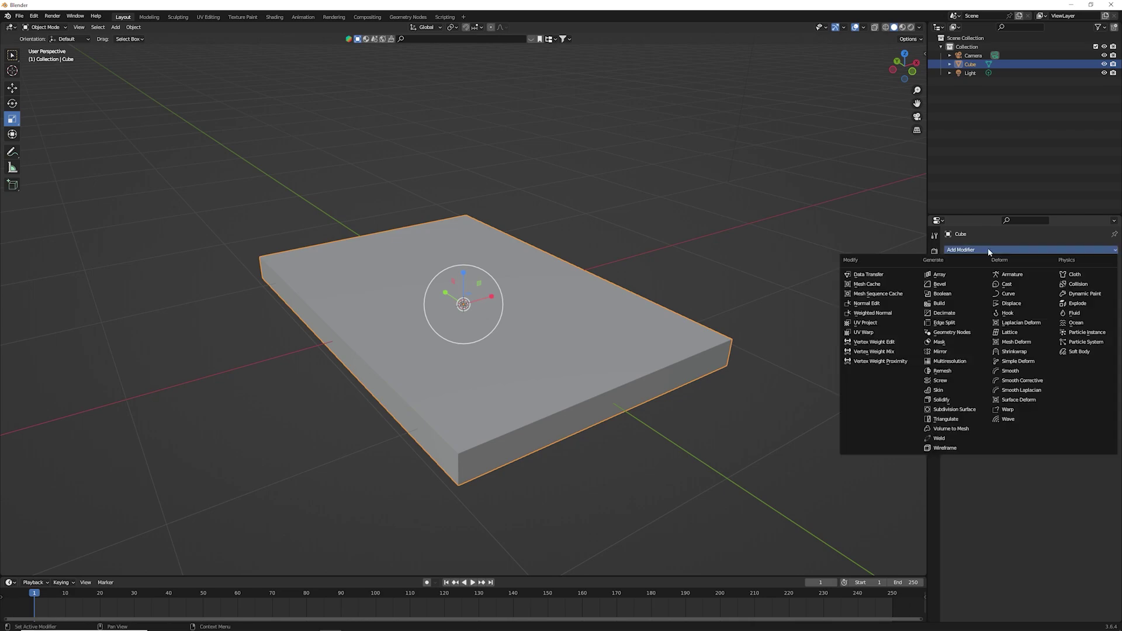
left_click(948, 410)
key("ctrl+2")
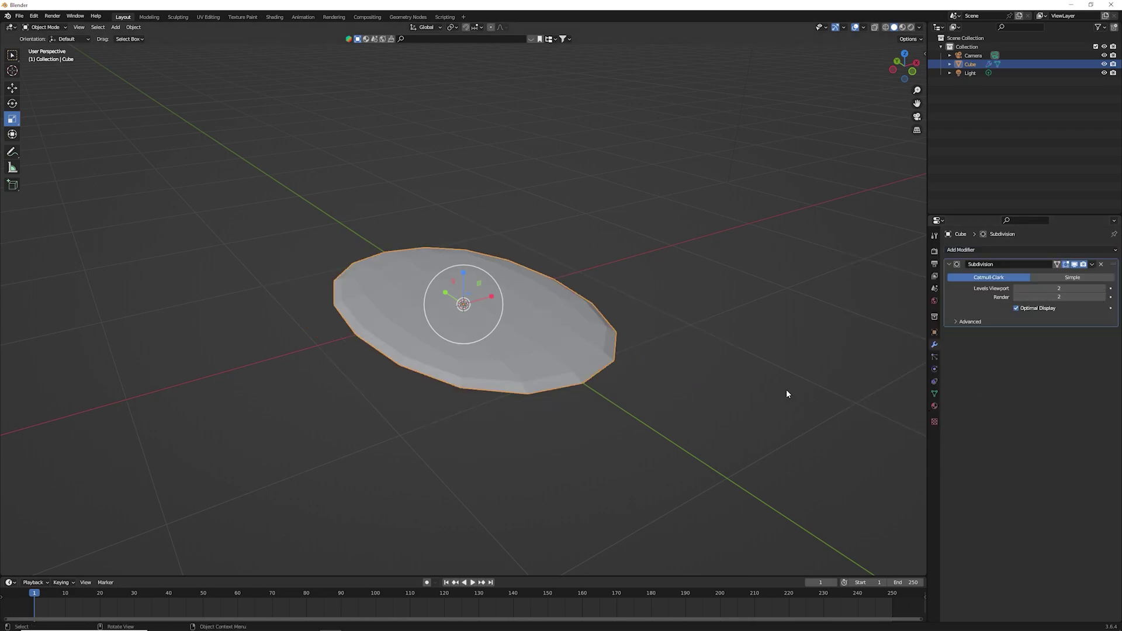
Step: In Edit Mode, add edge loops slid close to the slab's front and side edges
key("Tab")
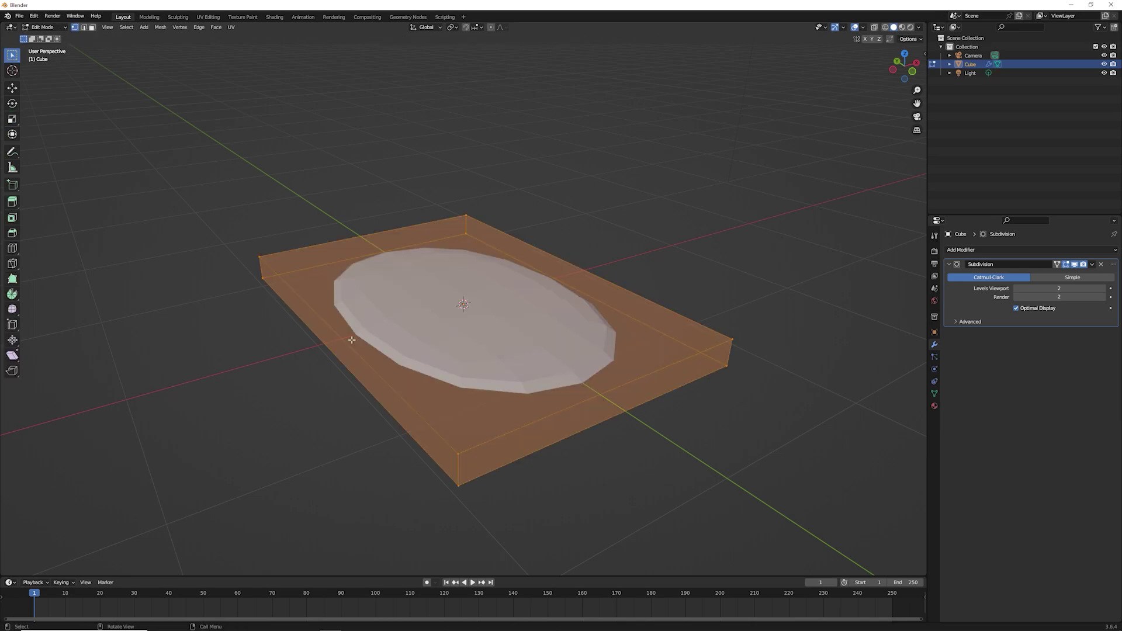
left_click(13, 251)
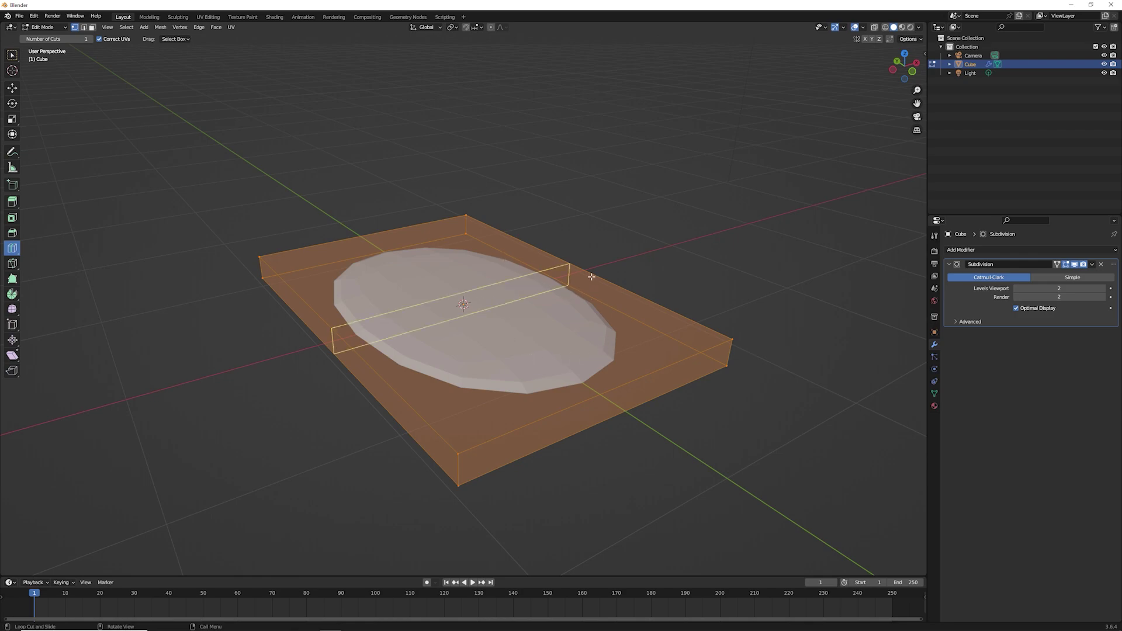
left_click_drag(589, 282, 712, 353)
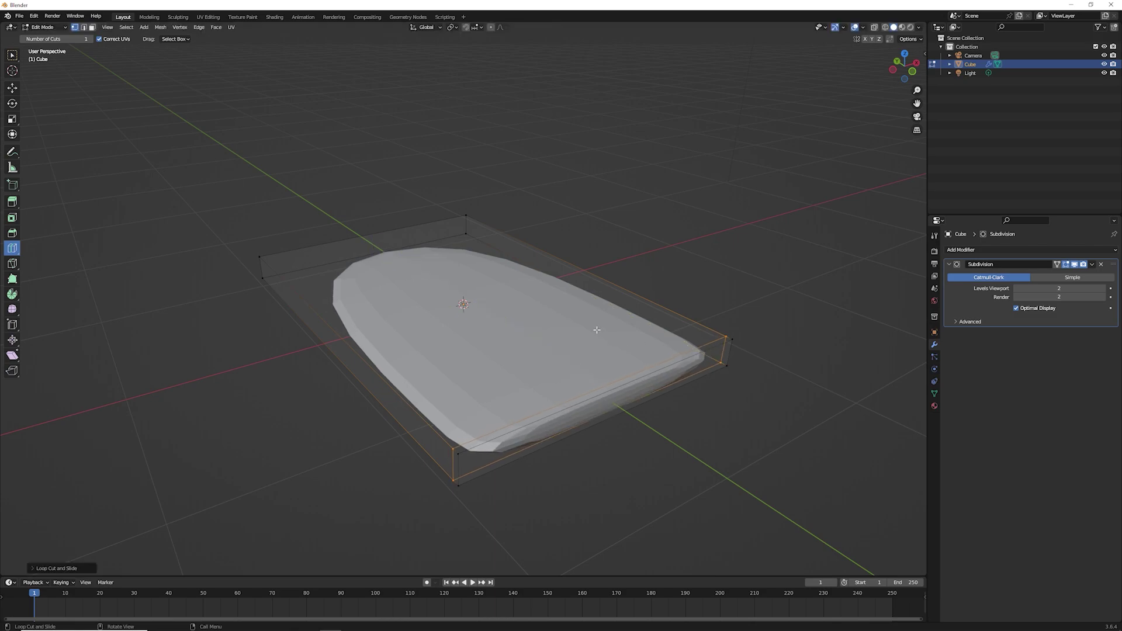
mouse_move(581, 286)
left_mouse_down()
mouse_move(485, 232)
mouse_move(610, 412)
left_mouse_up()
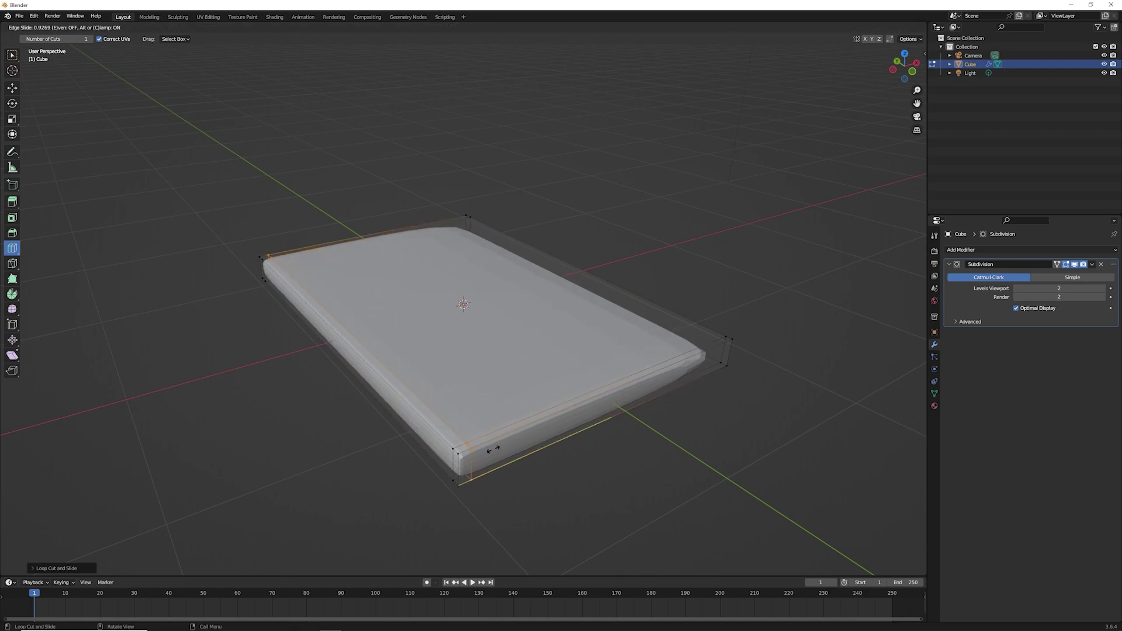
left_click_drag(611, 412, 501, 445)
left_click_drag(627, 384, 755, 353)
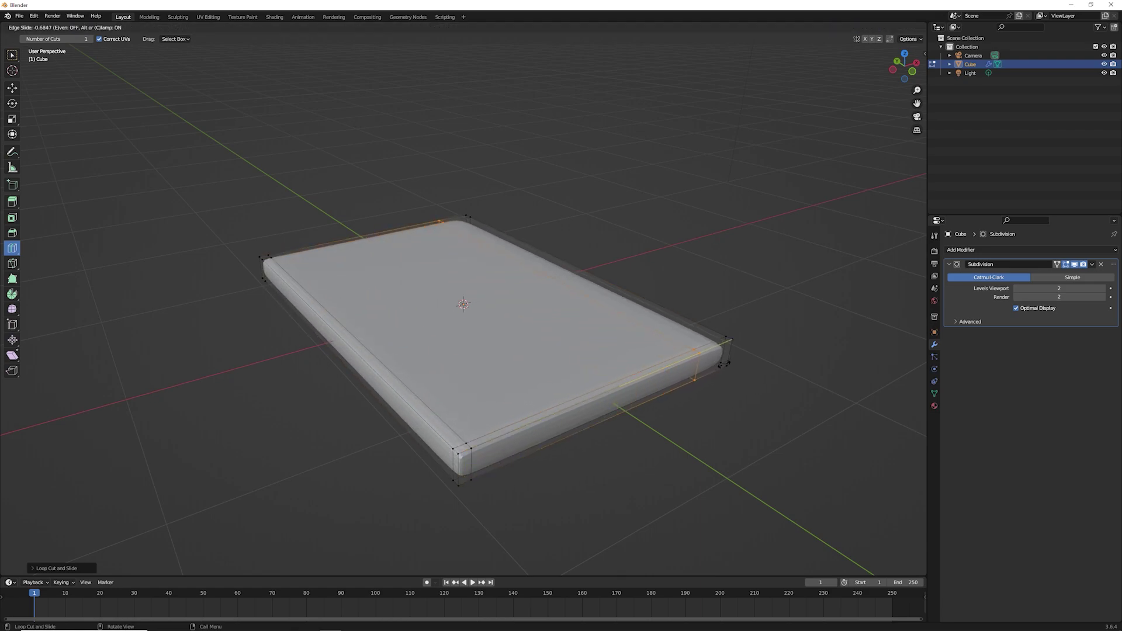
mouse_move(756, 353)
middle_mouse_down()
mouse_move(733, 332)
mouse_move(789, 283)
mouse_move(757, 263)
mouse_move(764, 295)
mouse_move(824, 249)
middle_mouse_up()
Step: Shade the slab smooth and enable Auto Smooth under Object Data > Normals
key("Tab")
right_click(589, 325)
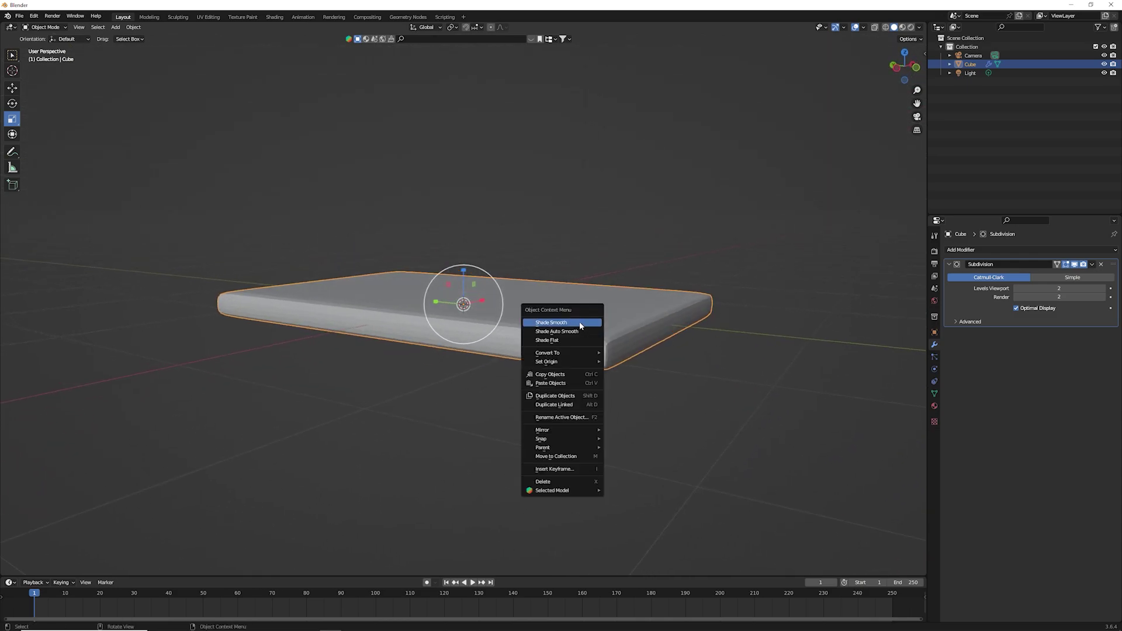
left_click(580, 321)
scroll(758, 311, "up", 5)
scroll(765, 321, "down", 4)
left_click(935, 393)
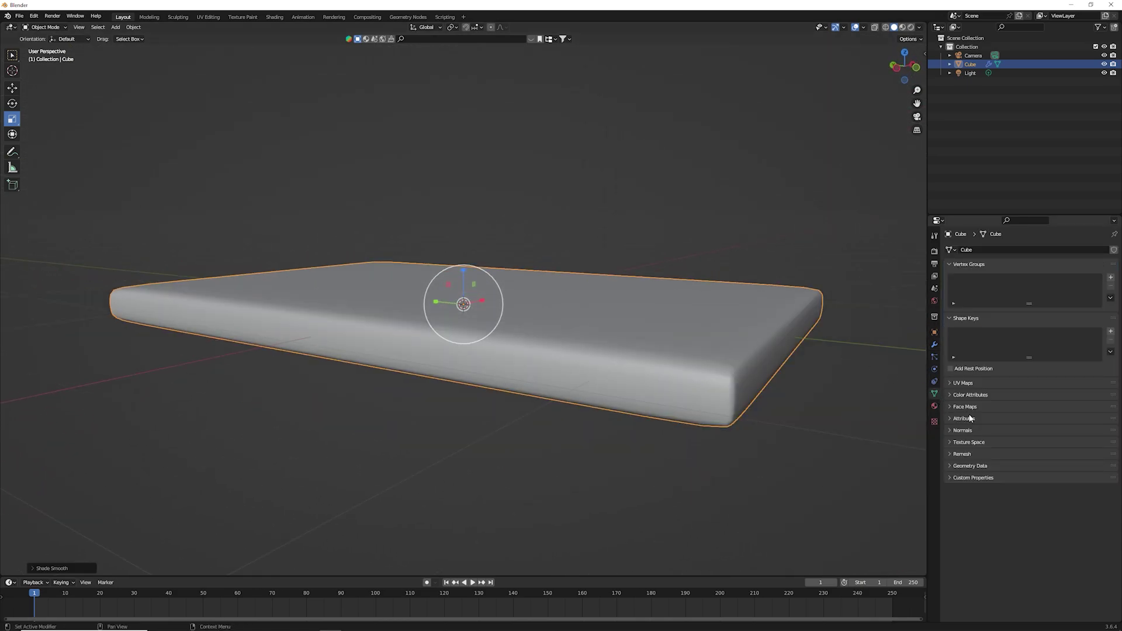
left_click(948, 430)
left_click(1016, 444)
Step: Undo the selection changes and turn Auto Smooth back off
left_click(706, 461)
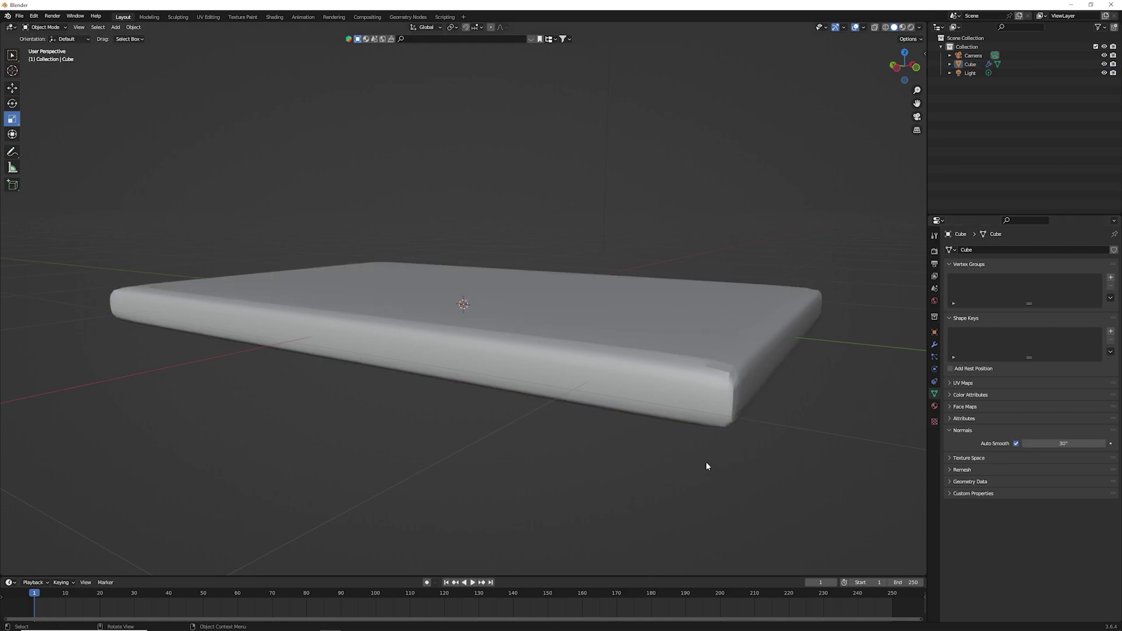
middle_click_drag(706, 462, 717, 420)
key("ctrl+z")
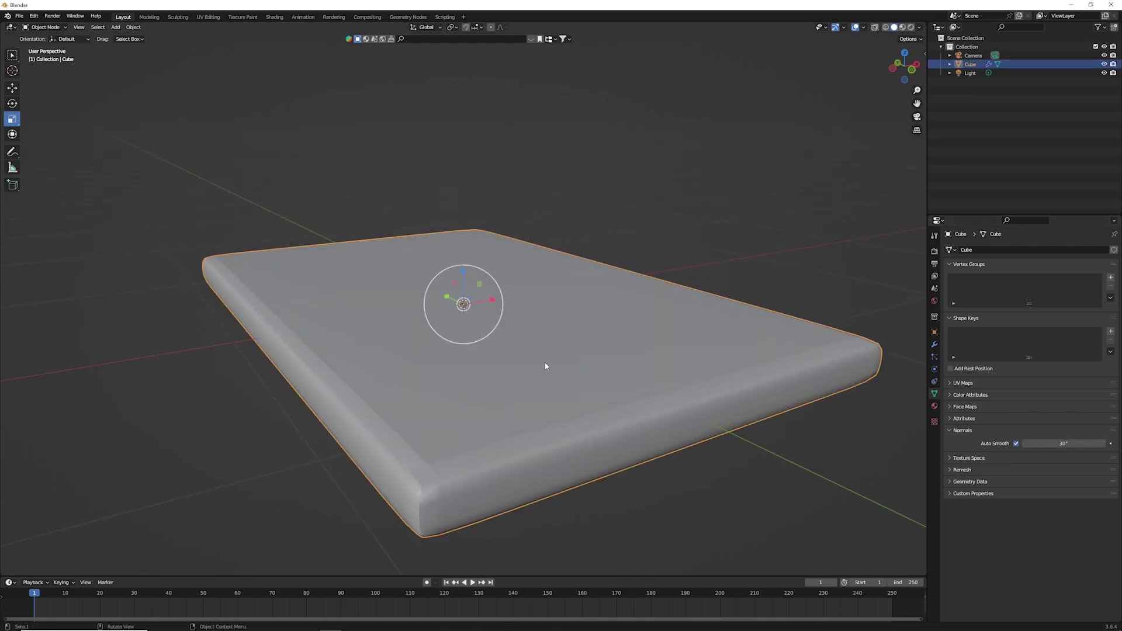
key("ctrl+shift+z")
key("ctrl+z")
key("ctrl+z")
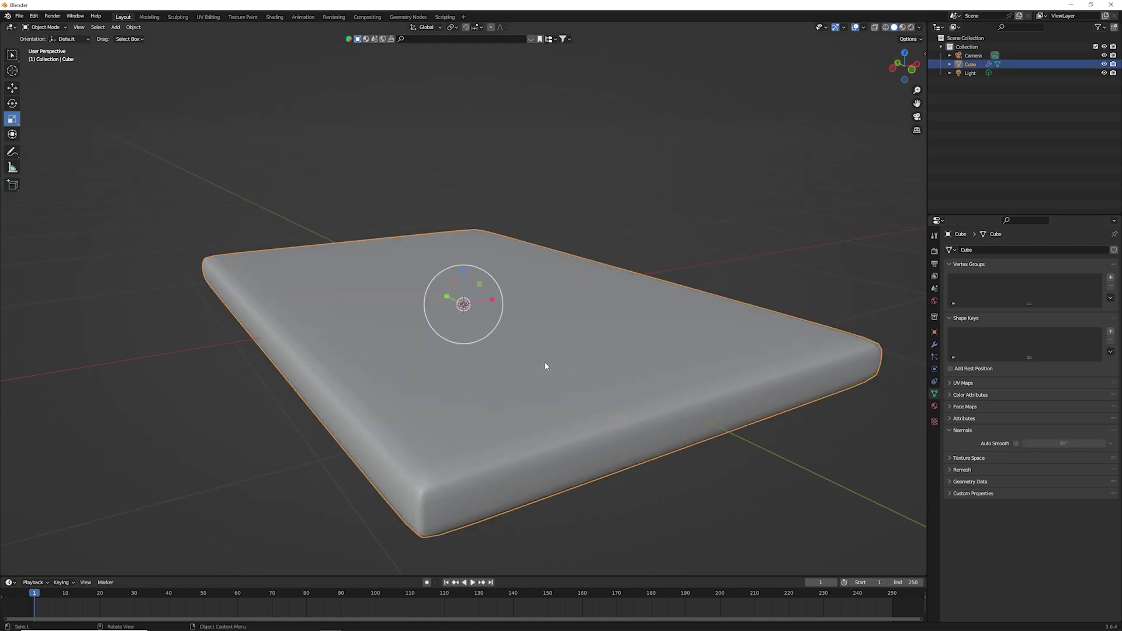
left_click(693, 230)
Step: Scale the slab narrower, about 0.84 on X and 0.88 on Y
middle_click_drag(693, 231, 608, 330)
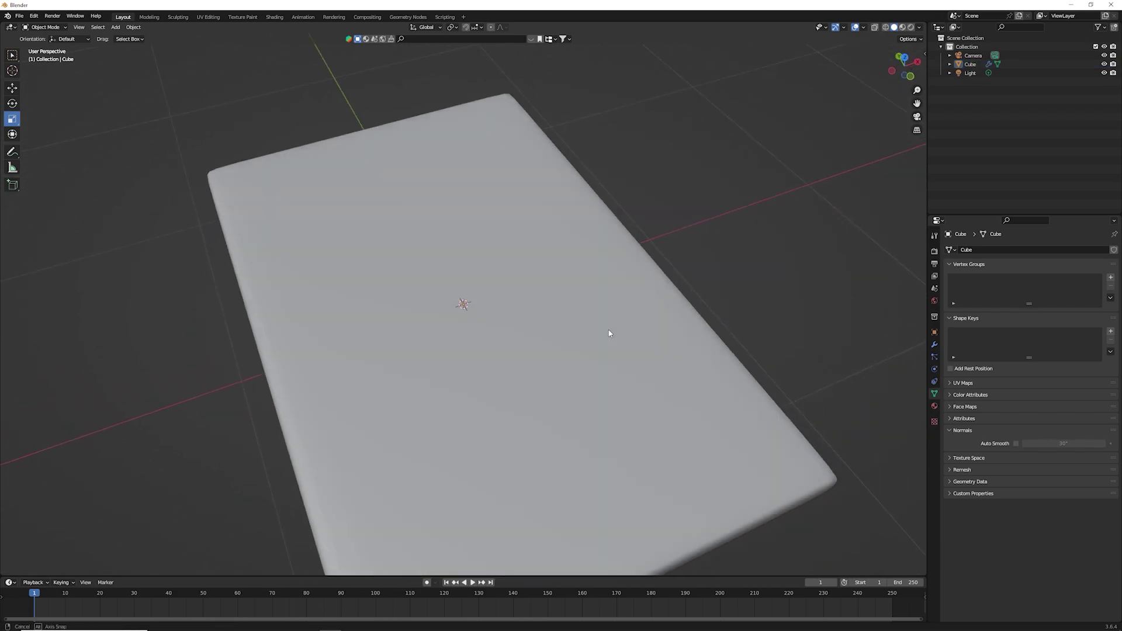
left_click(546, 349)
scroll(493, 303, "down", 1)
mouse_move(494, 302)
left_mouse_down()
mouse_move(459, 277)
mouse_move(492, 301)
left_mouse_up()
left_click(652, 253)
mouse_move(653, 252)
middle_mouse_down()
mouse_move(762, 193)
mouse_move(689, 182)
mouse_move(629, 268)
mouse_move(632, 292)
middle_mouse_up()
left_click(511, 311)
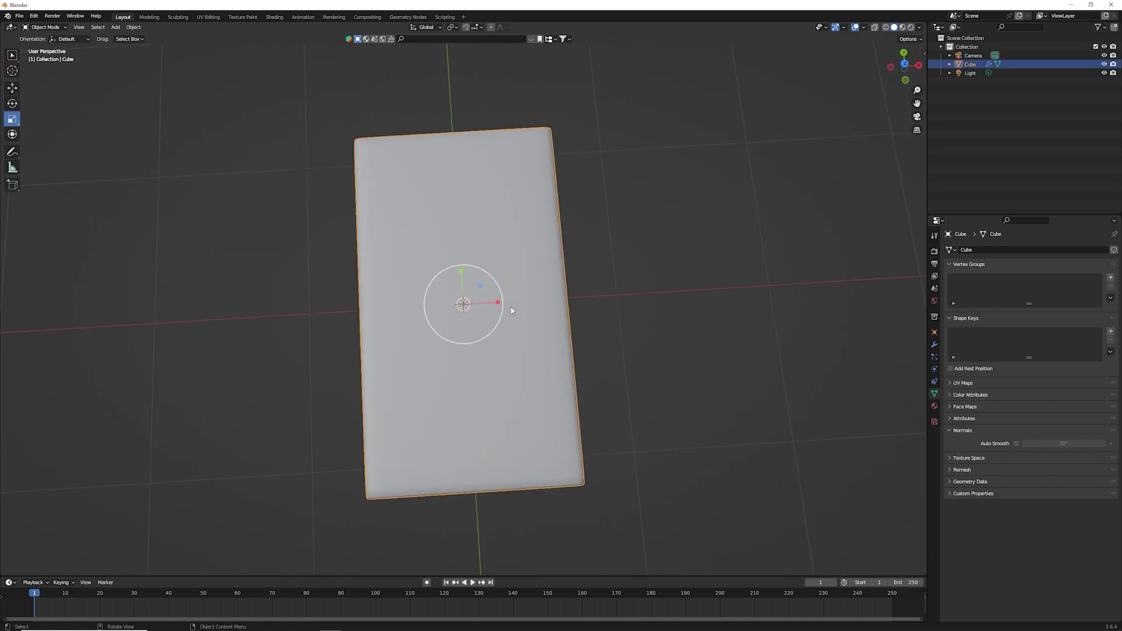
key("shift+d")
right_click(513, 311)
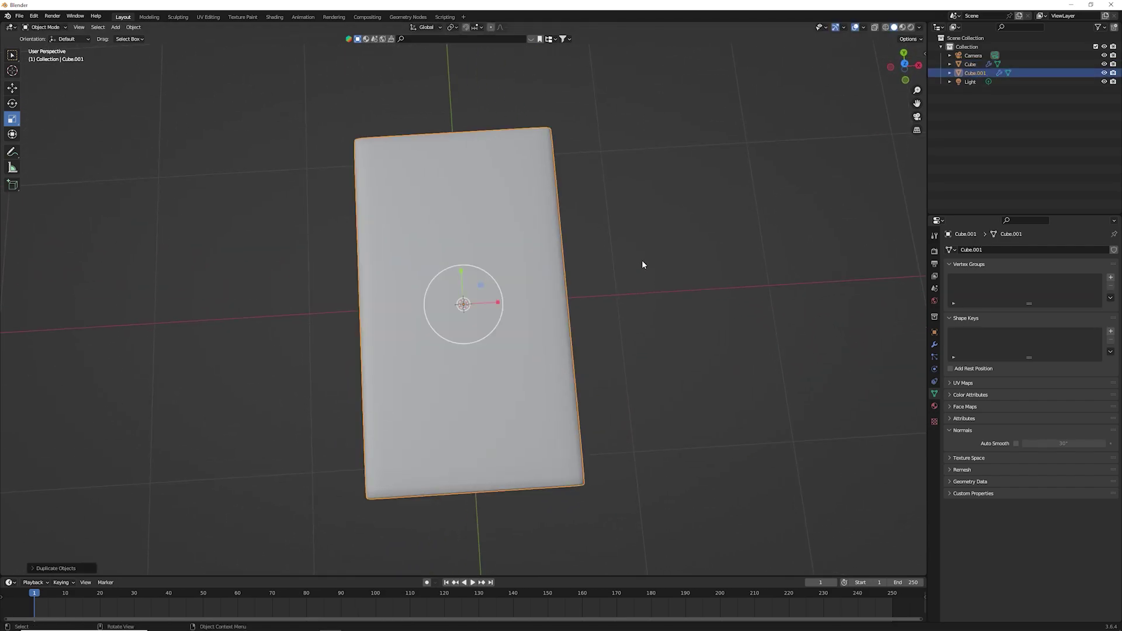
middle_click_drag(642, 261, 705, 192)
left_click(12, 88)
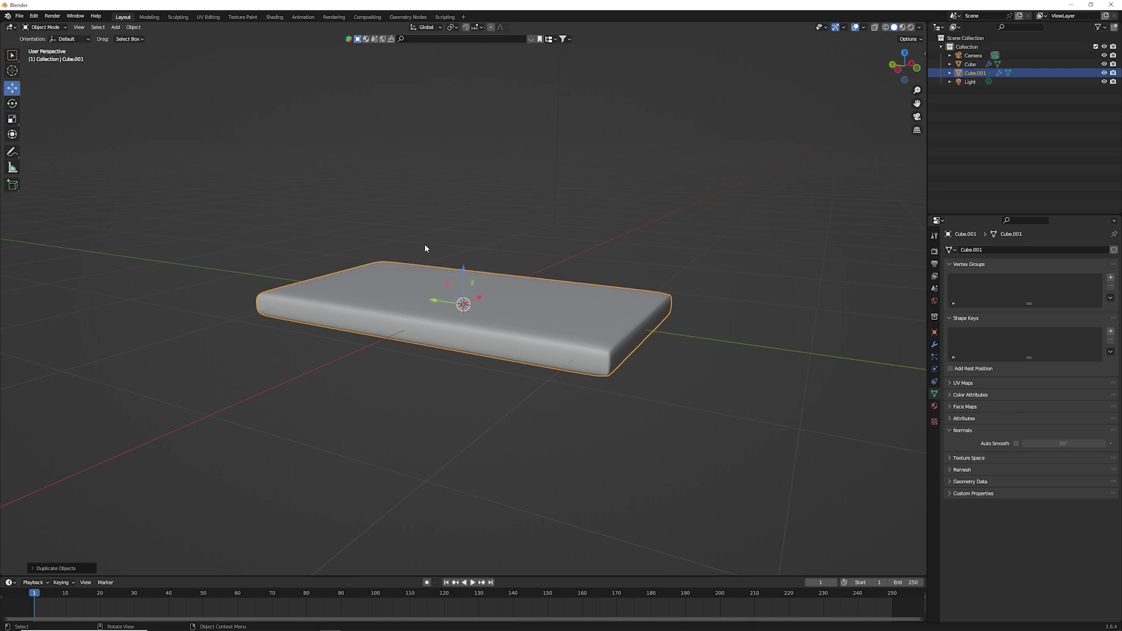
left_click_drag(466, 272, 468, 246)
middle_click_drag(474, 246, 939, 98)
left_click(905, 66)
scroll(469, 249, "up", 3)
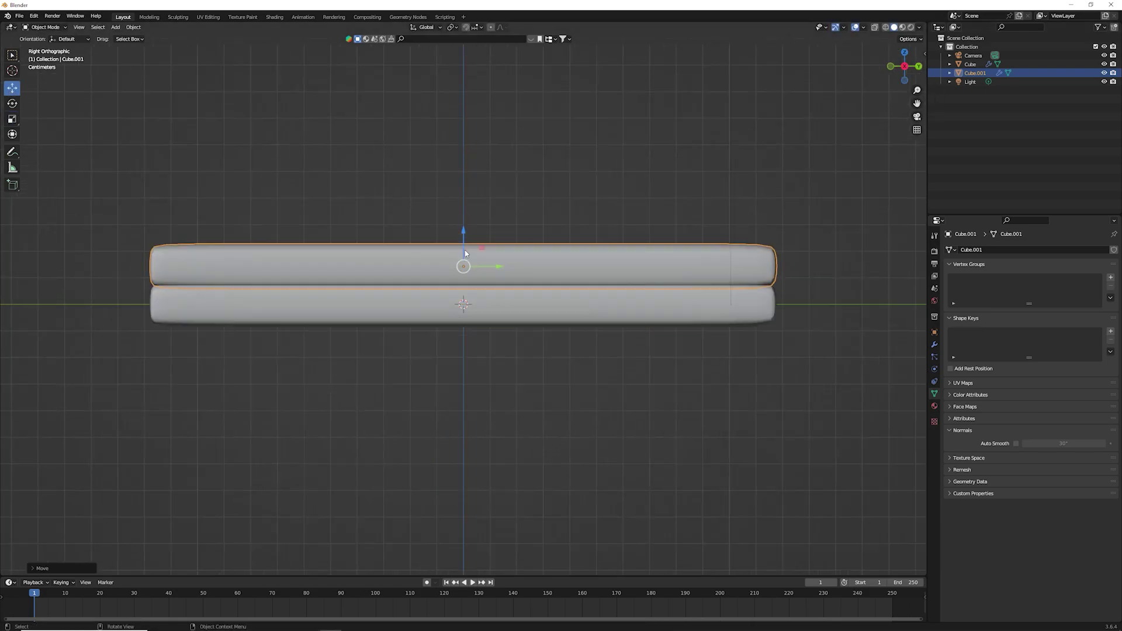
scroll(469, 248, "up", 3)
left_click_drag(470, 248, 469, 239)
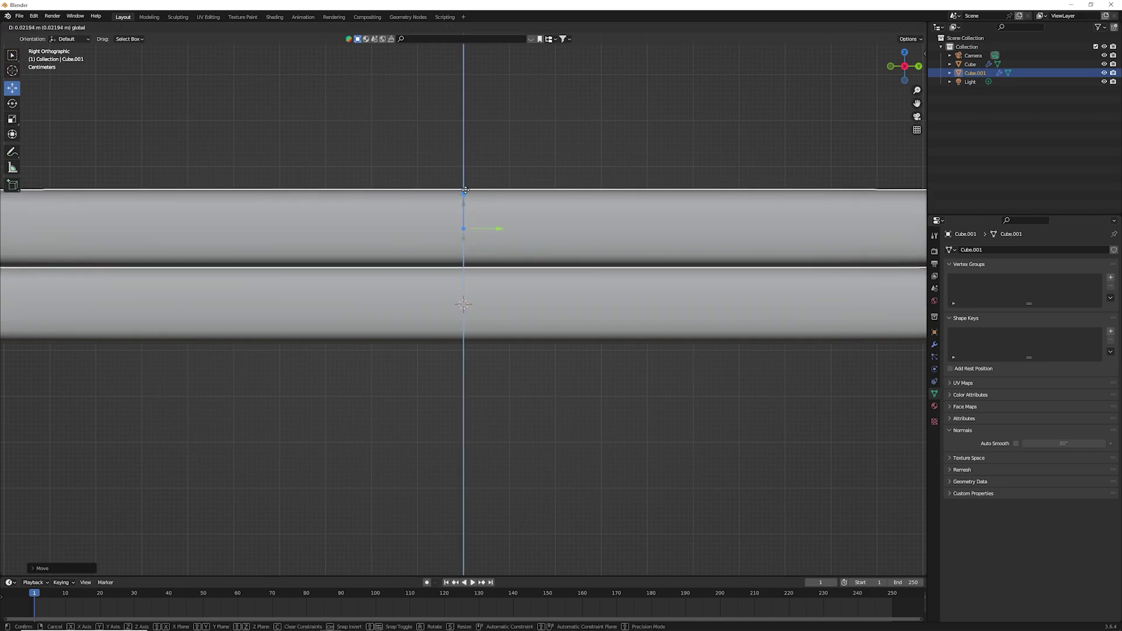
mouse_move(563, 139)
middle_mouse_down()
mouse_move(551, 193)
mouse_move(493, 233)
mouse_move(584, 265)
mouse_move(620, 251)
mouse_move(409, 234)
mouse_move(739, 304)
middle_mouse_up()
key("s")
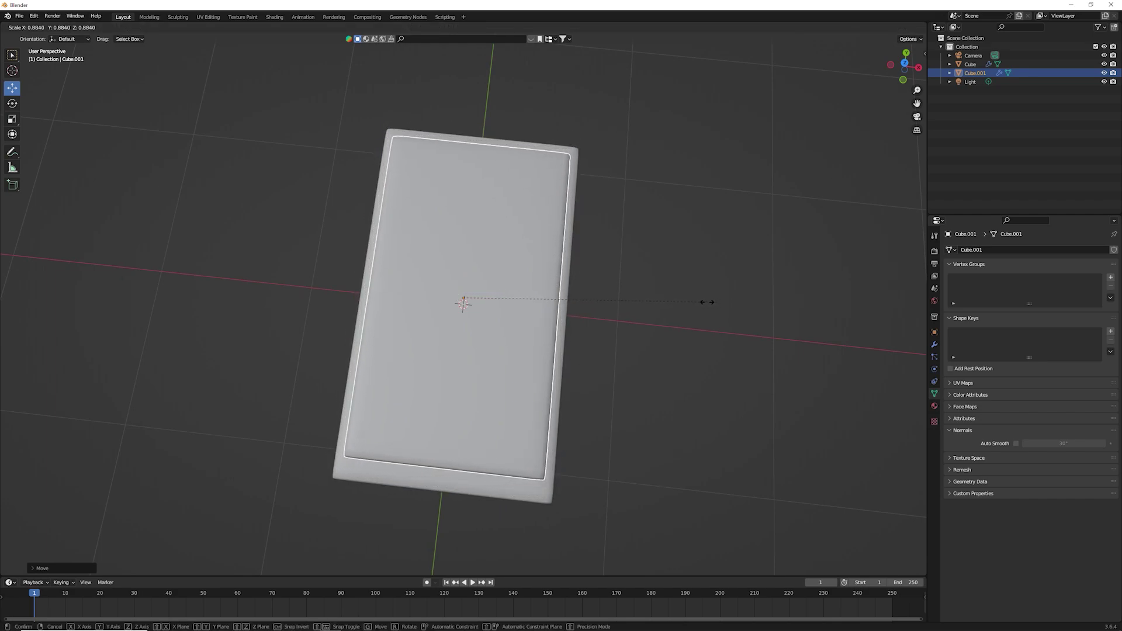
left_click(709, 305)
mouse_move(709, 305)
middle_mouse_down()
mouse_move(707, 246)
mouse_move(676, 226)
mouse_move(728, 183)
mouse_move(623, 242)
middle_mouse_up()
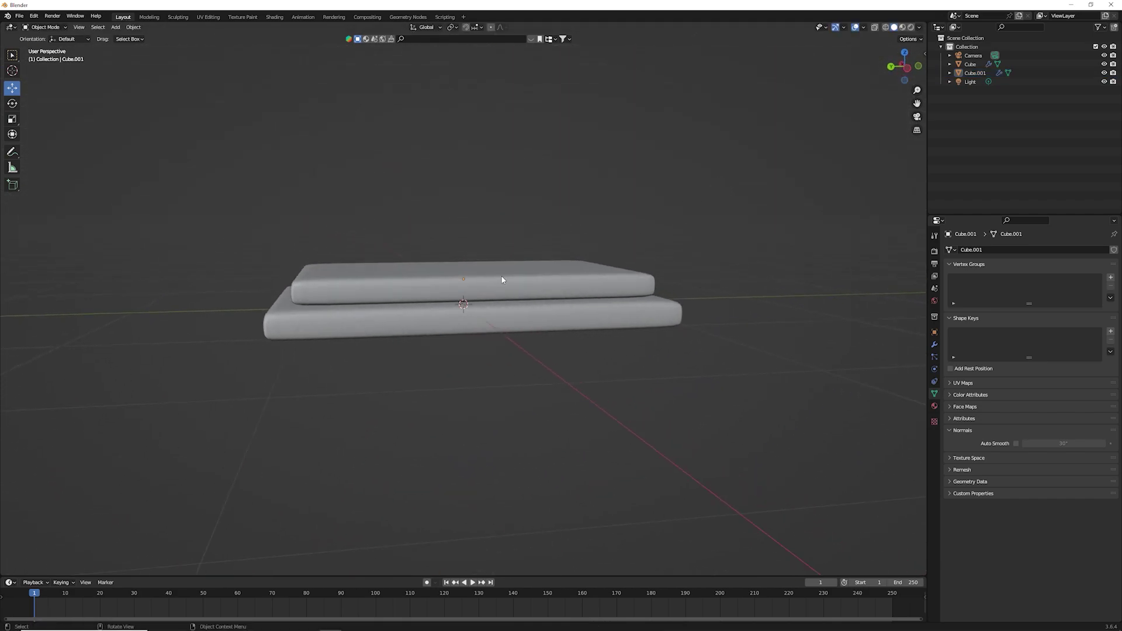
left_click(429, 279)
mouse_move(430, 279)
middle_mouse_down()
mouse_move(435, 167)
mouse_move(446, 245)
mouse_move(406, 295)
mouse_move(514, 235)
mouse_move(399, 169)
mouse_move(323, 199)
middle_mouse_up()
left_click(436, 167)
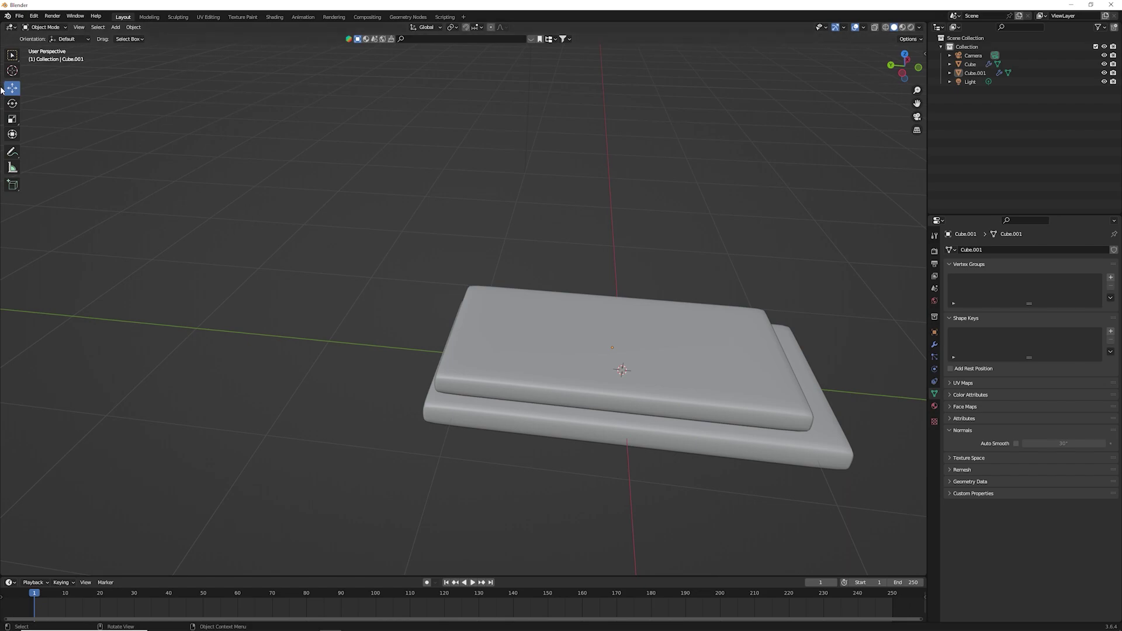
mouse_move(422, 349)
middle_mouse_down()
mouse_move(450, 275)
mouse_move(526, 233)
mouse_move(556, 265)
middle_mouse_up()
mouse_move(471, 370)
middle_mouse_down()
mouse_move(380, 348)
mouse_move(517, 364)
mouse_move(392, 350)
middle_mouse_up()
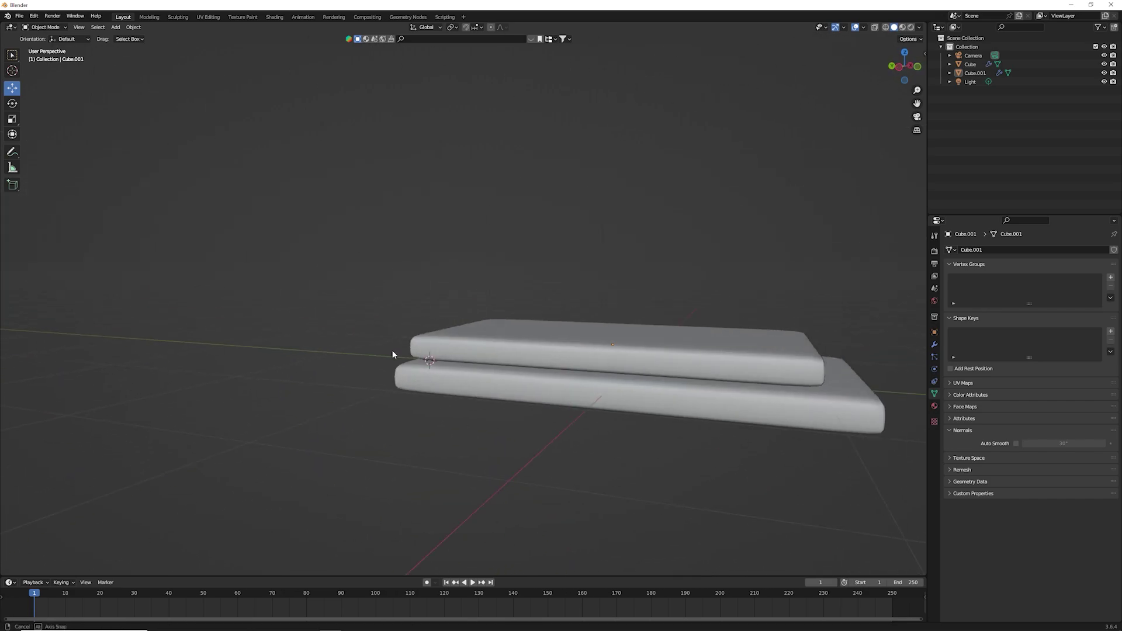
Step: Add a new cube and shrink it down to a small size
left_click(115, 27)
mouse_move(128, 36)
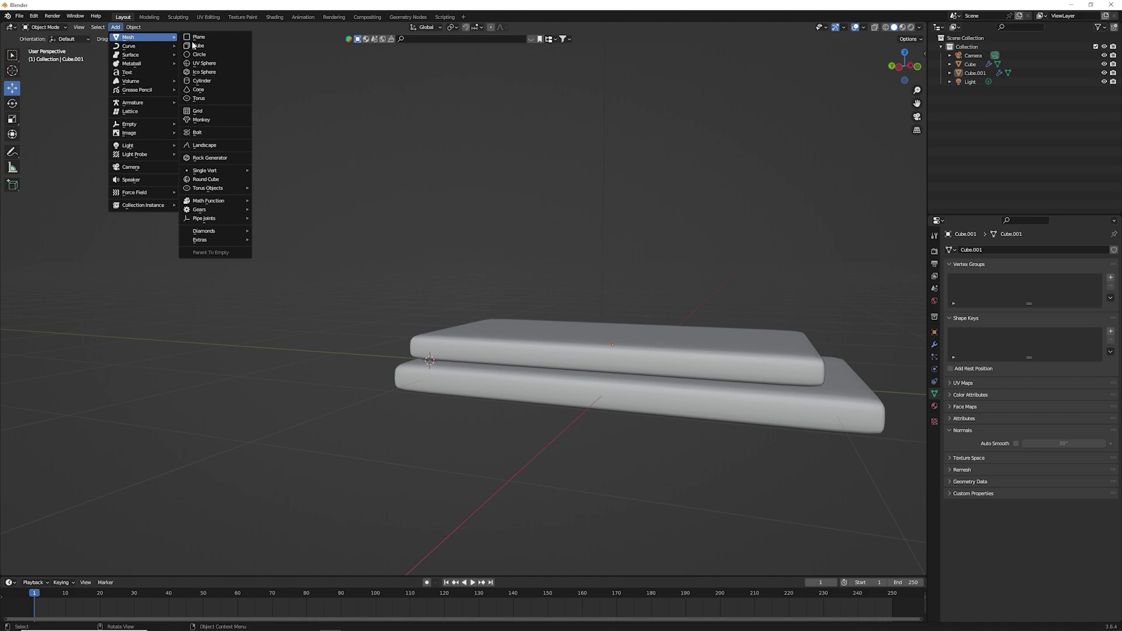
left_click(202, 57)
middle_click_drag(389, 161, 409, 84)
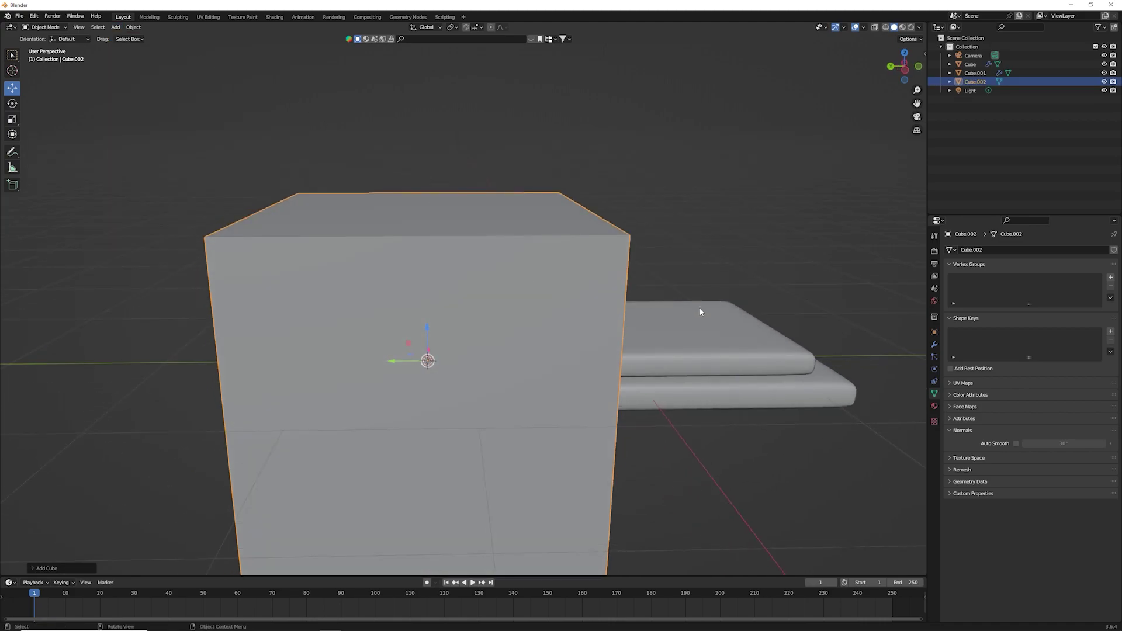
key("s")
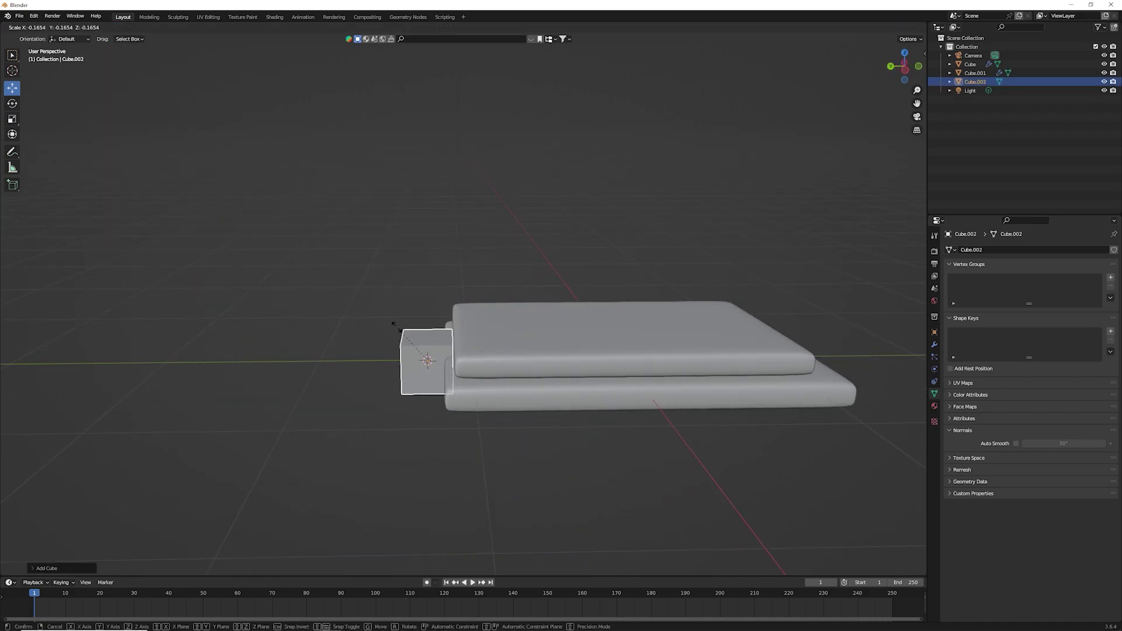
left_click(423, 335)
left_click_drag(419, 362, 428, 318)
Step: Scale the cube wide along X and tall along Z into a thin plate
left_click(12, 119)
mouse_move(428, 317)
middle_mouse_down()
mouse_move(331, 333)
mouse_move(489, 321)
middle_mouse_up()
mouse_move(489, 321)
left_mouse_down()
mouse_move(720, 320)
mouse_move(678, 322)
left_mouse_up()
mouse_move(457, 295)
left_mouse_down()
mouse_move(462, 212)
mouse_move(458, 250)
left_mouse_up()
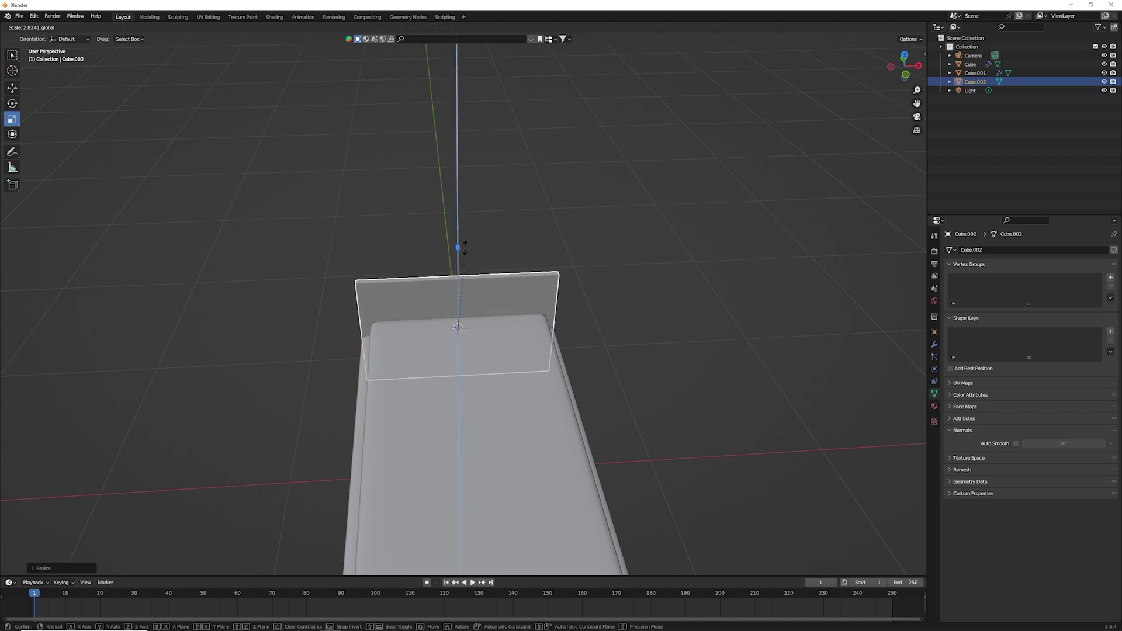
middle_click_drag(496, 259, 596, 223)
Step: Raise the plate along Z and slide it toward the bed in right-side view
left_click(13, 88)
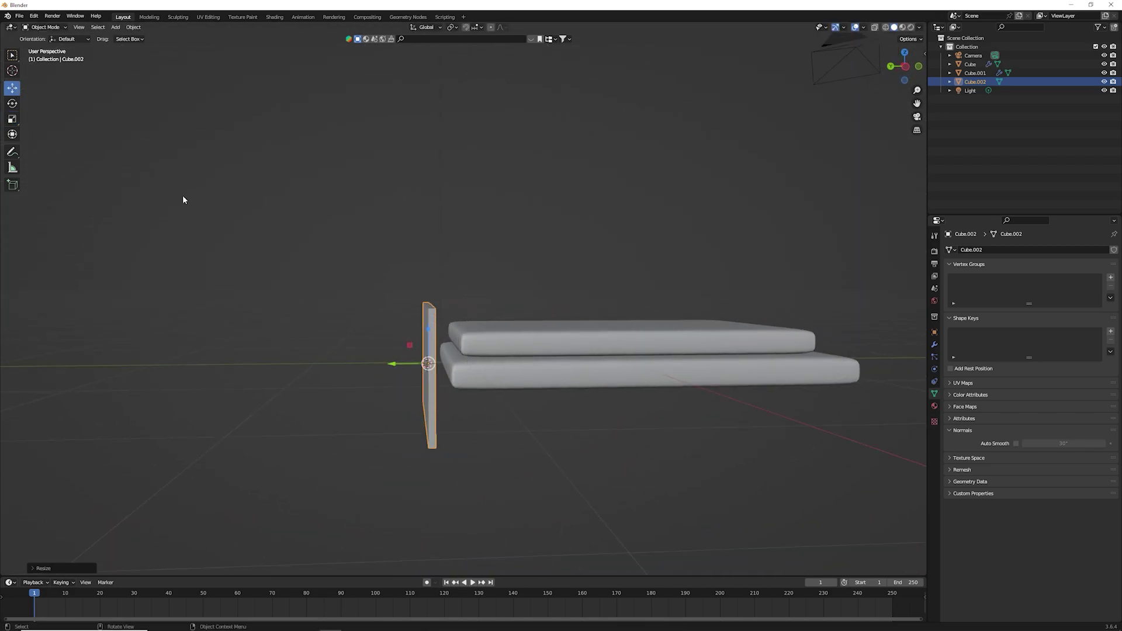
left_click_drag(430, 335, 431, 275)
middle_click_drag(551, 306, 461, 308)
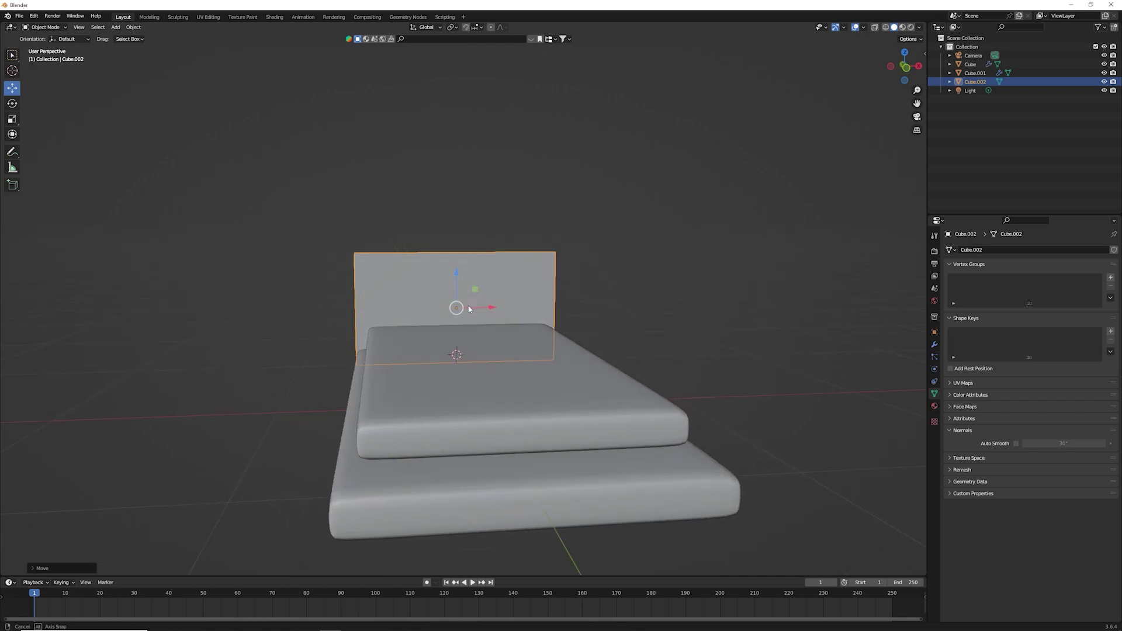
left_click(919, 66)
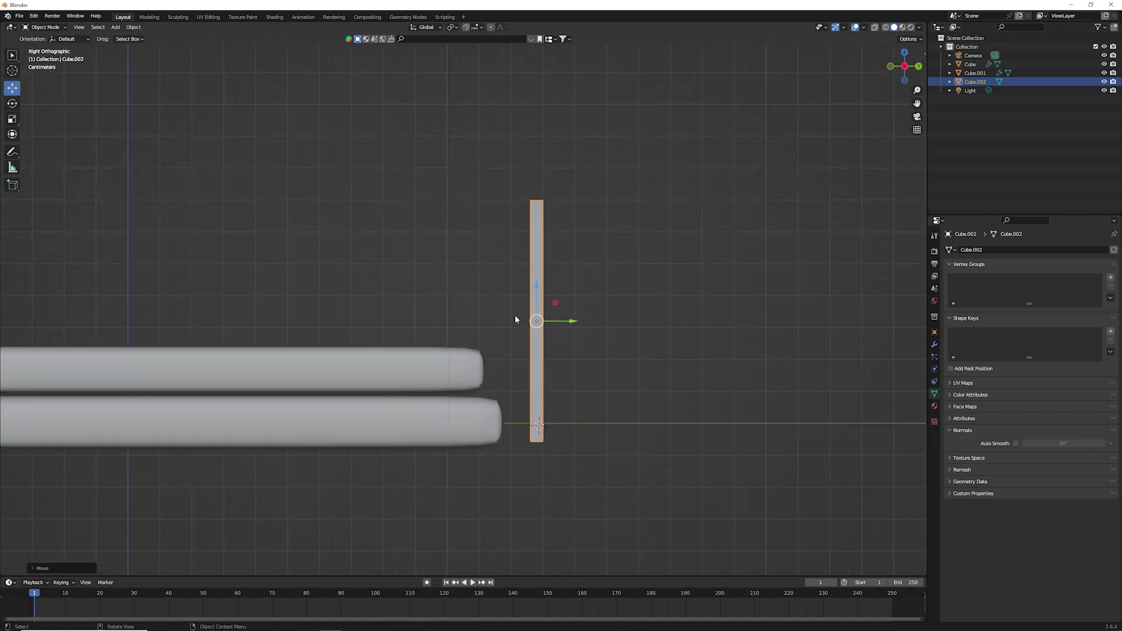
mouse_move(567, 323)
left_mouse_down()
mouse_move(540, 322)
mouse_move(509, 294)
mouse_move(541, 325)
left_mouse_up()
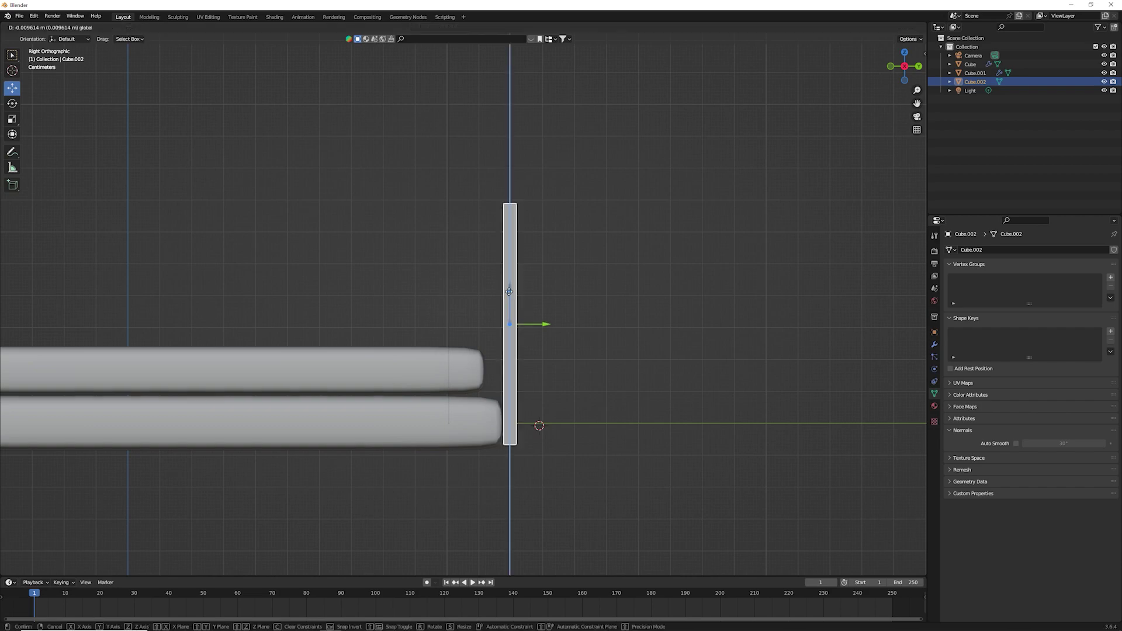
left_click(605, 335)
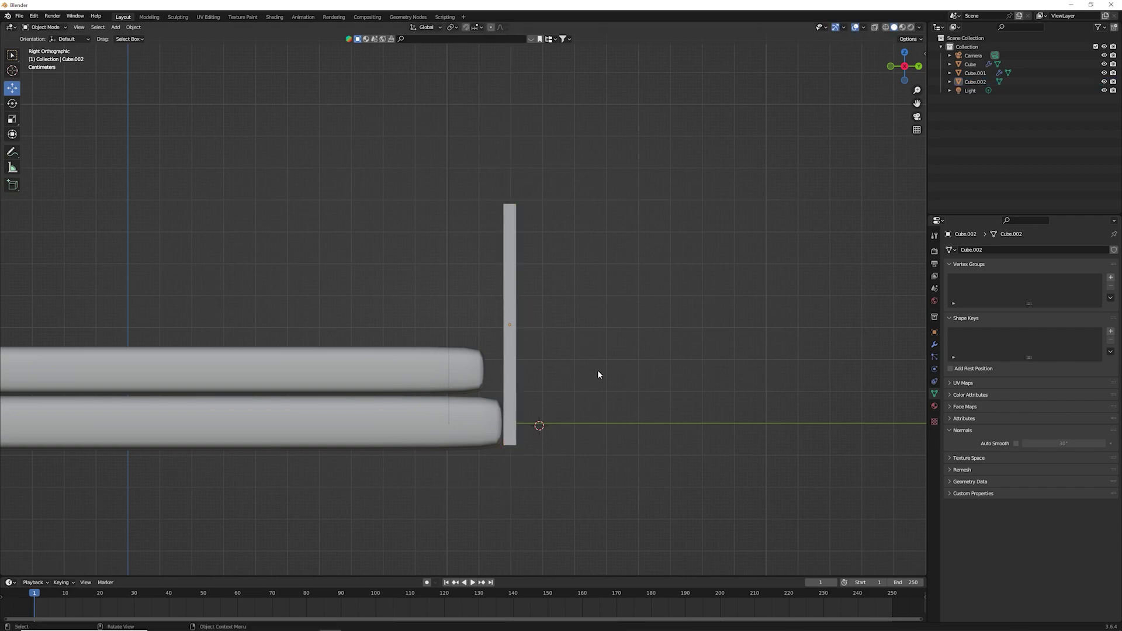
left_click(513, 333)
left_click(601, 412)
mouse_move(600, 412)
middle_mouse_down()
mouse_move(700, 422)
mouse_move(701, 434)
mouse_move(660, 369)
mouse_move(594, 384)
mouse_move(613, 403)
mouse_move(766, 373)
mouse_move(676, 388)
mouse_move(468, 303)
middle_mouse_up()
Step: Shift the upper mattress along the Y axis
left_click(468, 303)
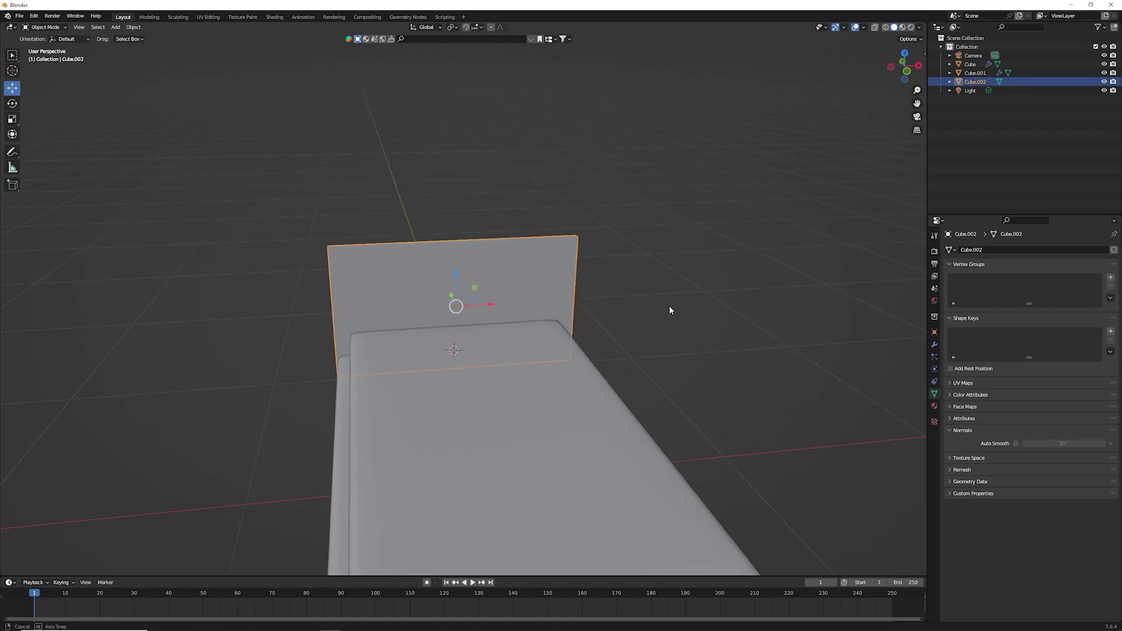
mouse_move(670, 309)
middle_mouse_down()
mouse_move(713, 313)
mouse_move(589, 371)
middle_mouse_up()
middle_click_drag(590, 293, 601, 307)
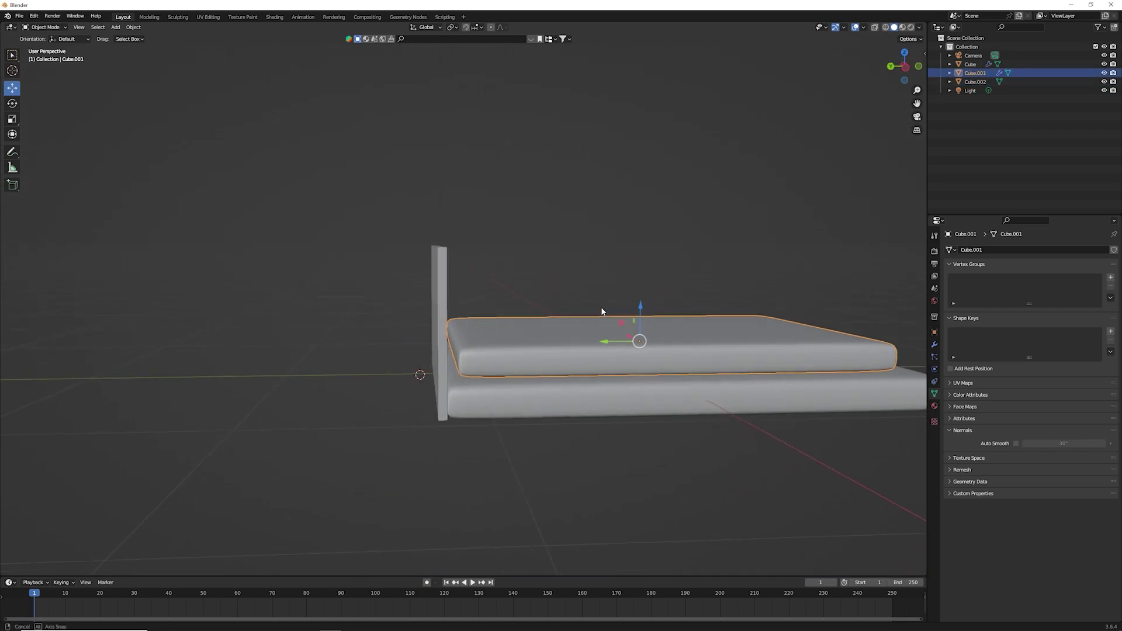
key("g")
key("y")
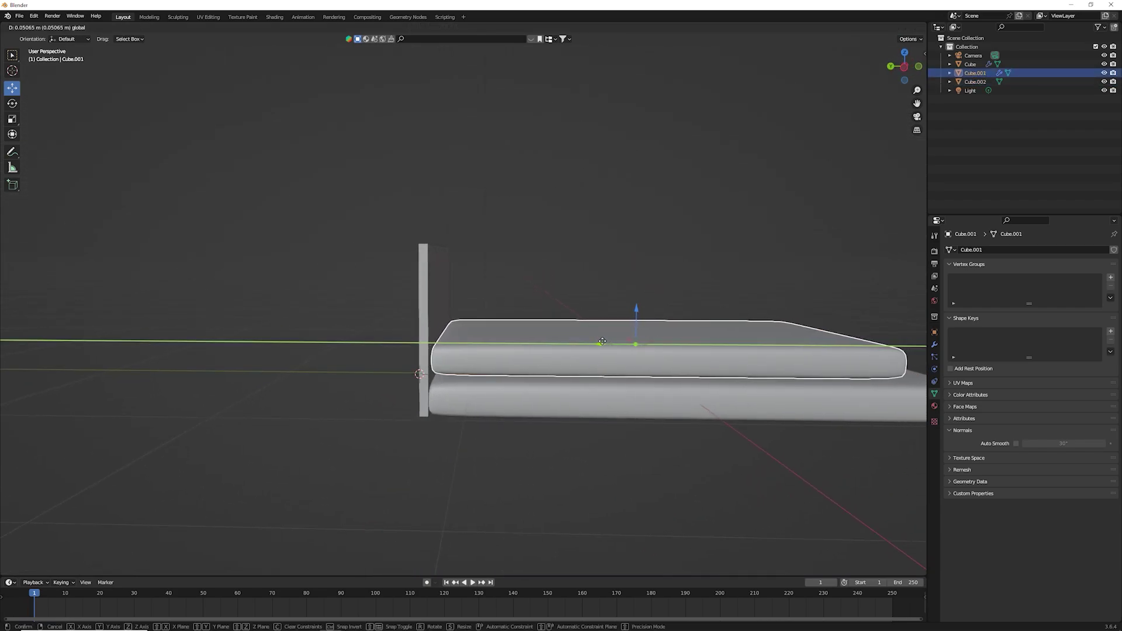
left_click(601, 342)
left_click(584, 246)
mouse_move(583, 245)
middle_mouse_down()
mouse_move(543, 260)
mouse_move(450, 263)
mouse_move(436, 311)
mouse_move(586, 285)
mouse_move(558, 271)
mouse_move(503, 282)
mouse_move(483, 307)
mouse_move(632, 248)
mouse_move(615, 237)
mouse_move(580, 277)
middle_mouse_up()
Step: Move the headboard plate to the head end of the bed
left_click(573, 271)
left_click(600, 254)
left_click(429, 318)
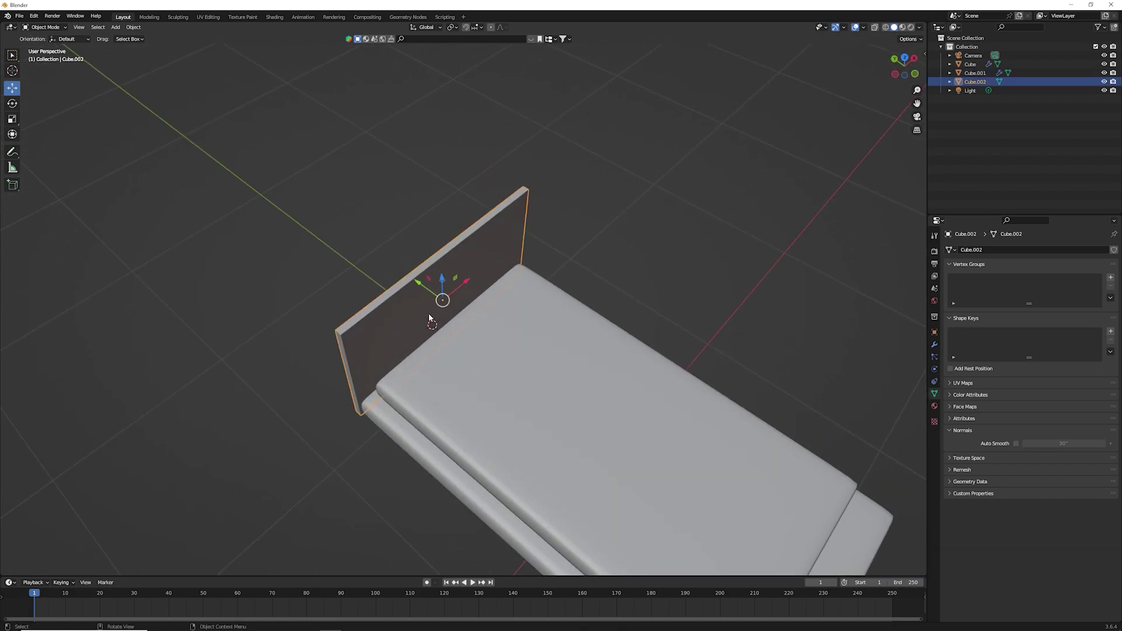
left_click_drag(427, 295, 608, 223)
mouse_move(607, 223)
middle_mouse_down()
mouse_move(533, 205)
mouse_move(948, 355)
middle_mouse_up()
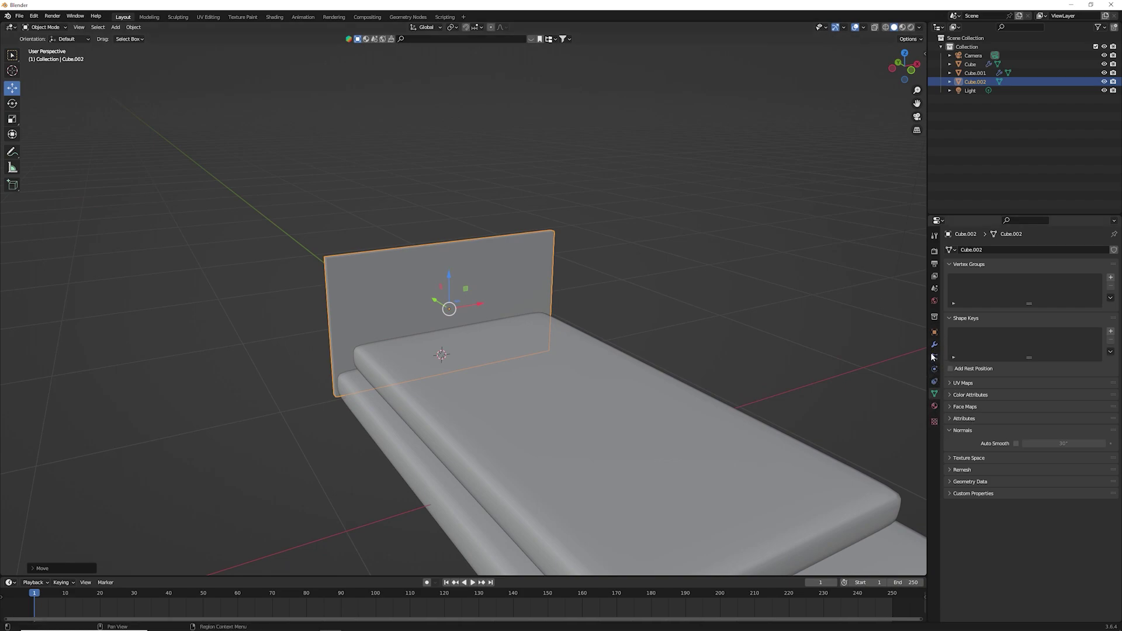
Step: Apply the Subdivision modifiers on the upper mattress and the base slab
left_click(934, 348)
left_click(568, 446)
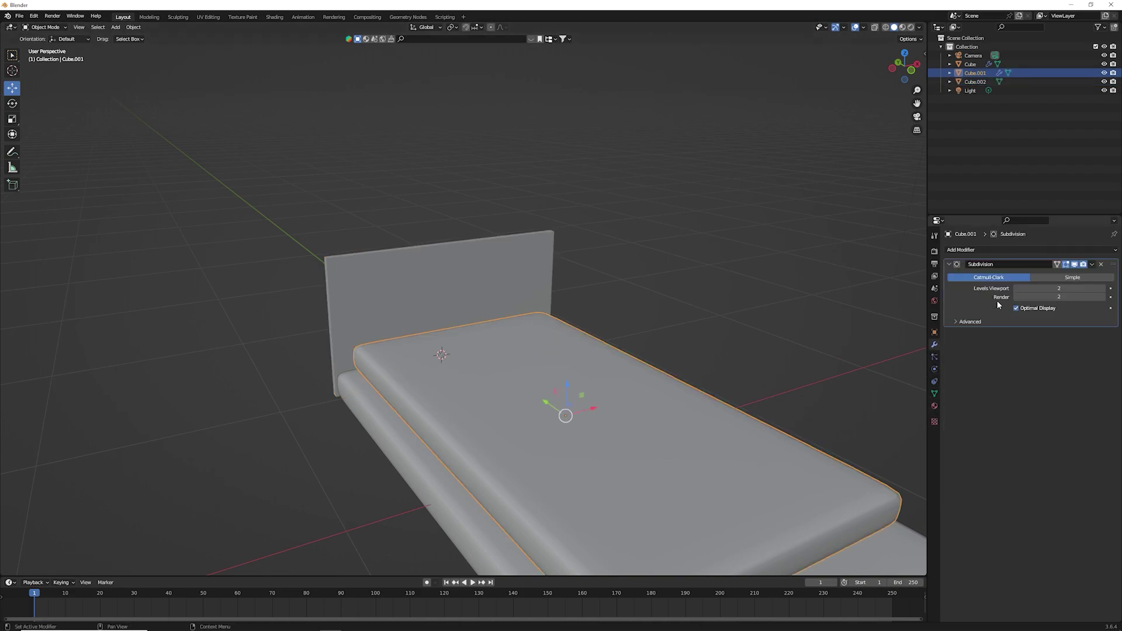
left_click(1092, 264)
left_click(499, 439)
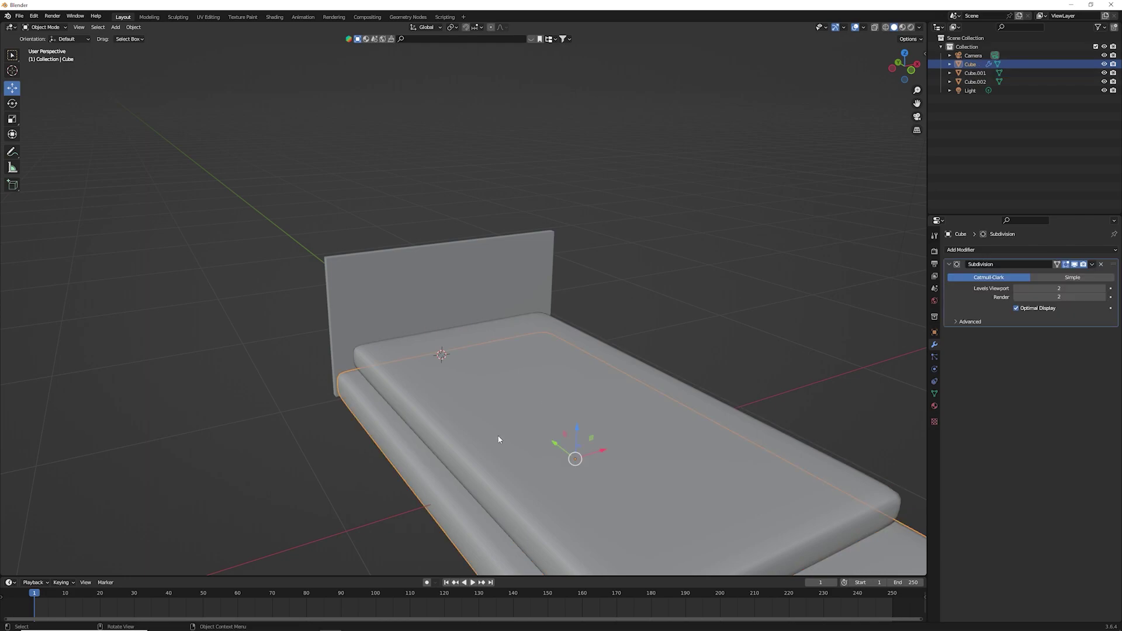
left_click(1091, 264)
Step: Add a Subdivision Surface modifier to the headboard with viewport level 3
left_click(340, 307)
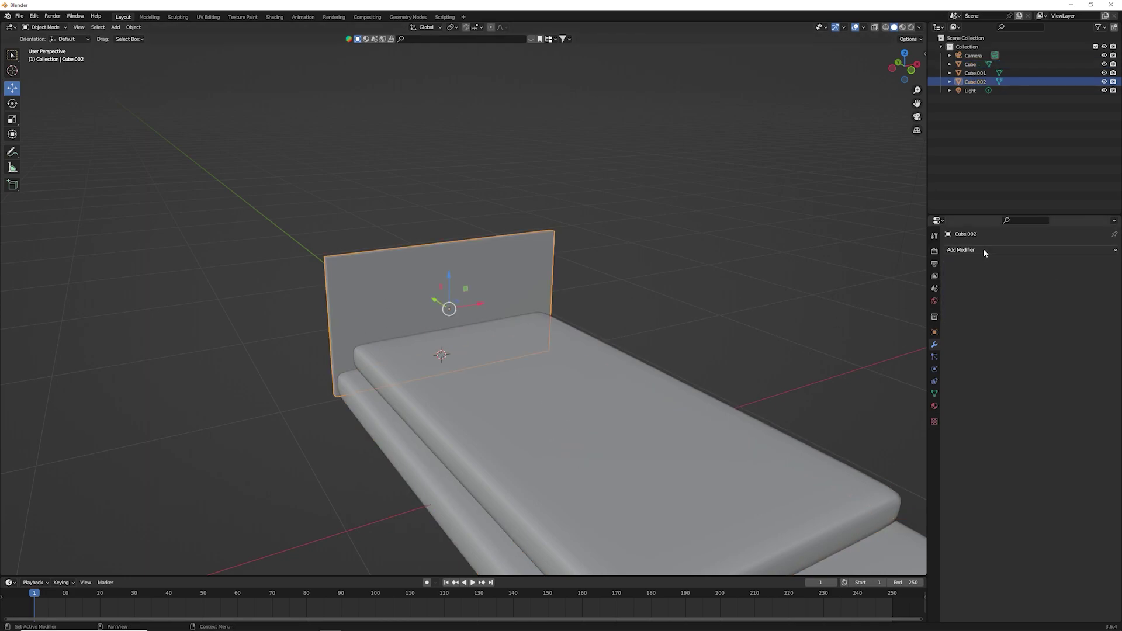
left_click(973, 250)
left_click(966, 414)
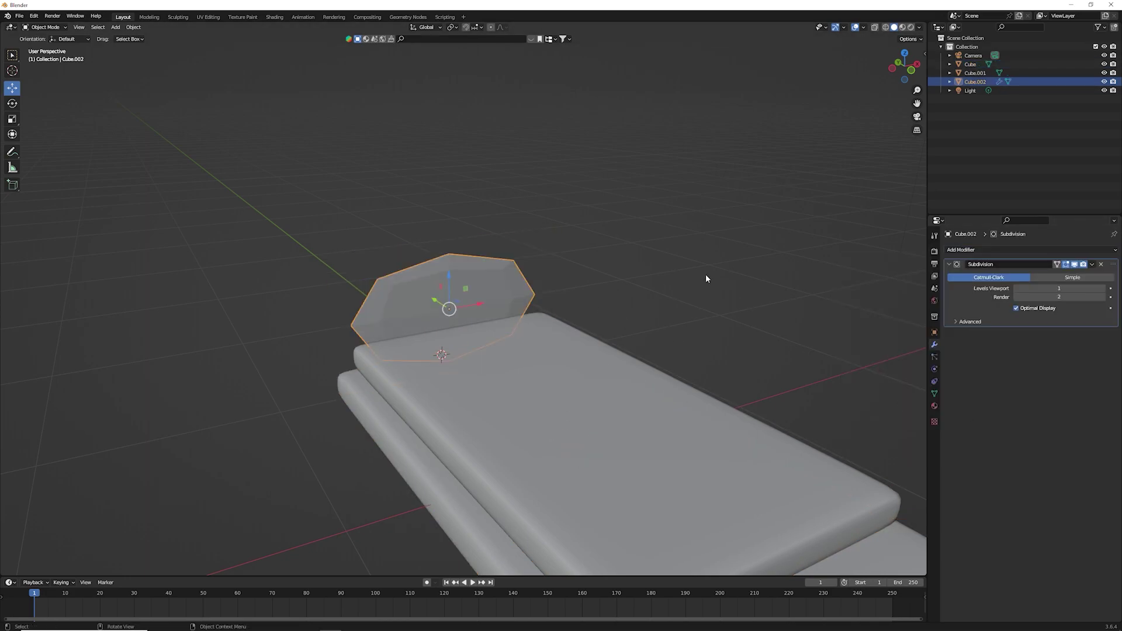
left_click(1101, 288)
left_click(1101, 288)
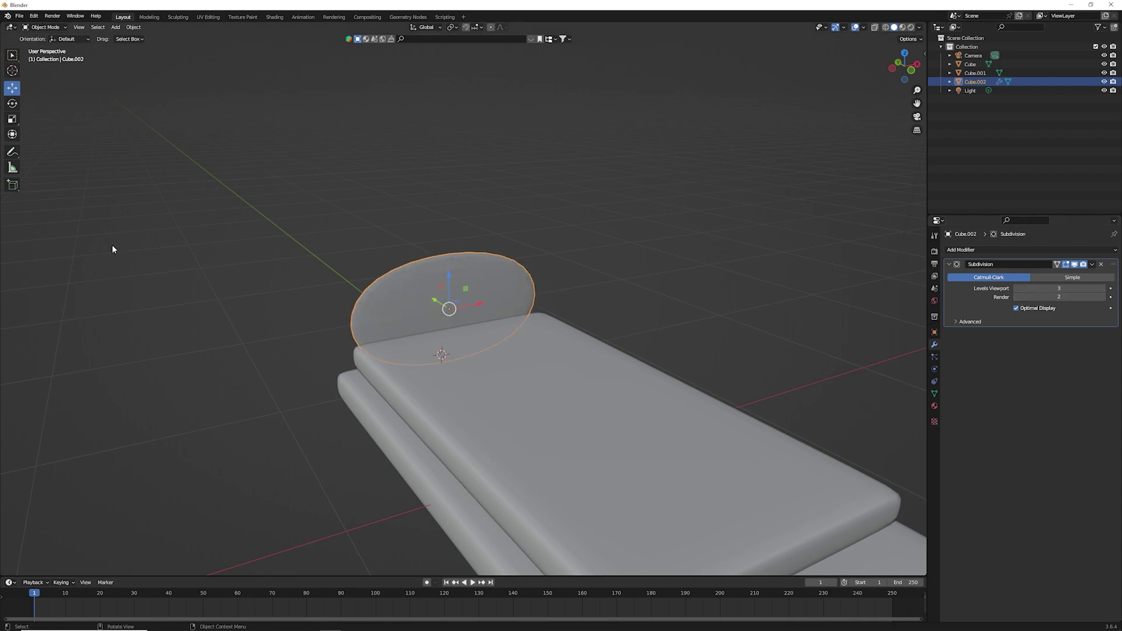
Step: Add support edge loops near the headboard's side and top edges
left_click(16, 122)
scroll(226, 226, "up", 3)
key("Tab")
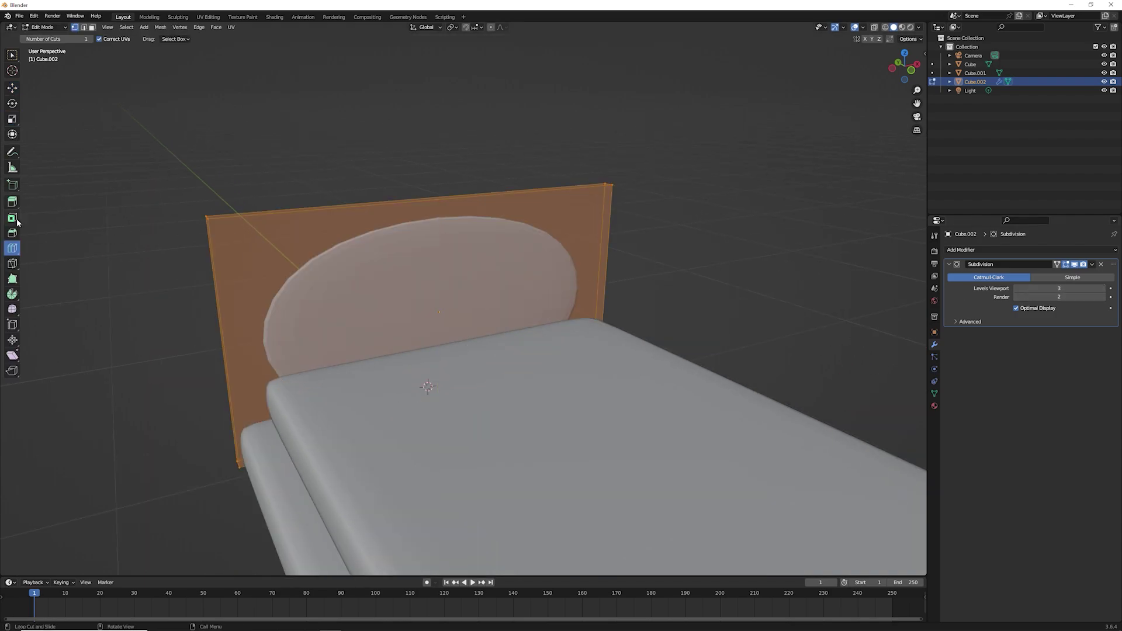
mouse_move(403, 233)
left_mouse_down()
mouse_move(612, 194)
mouse_move(268, 245)
left_mouse_up()
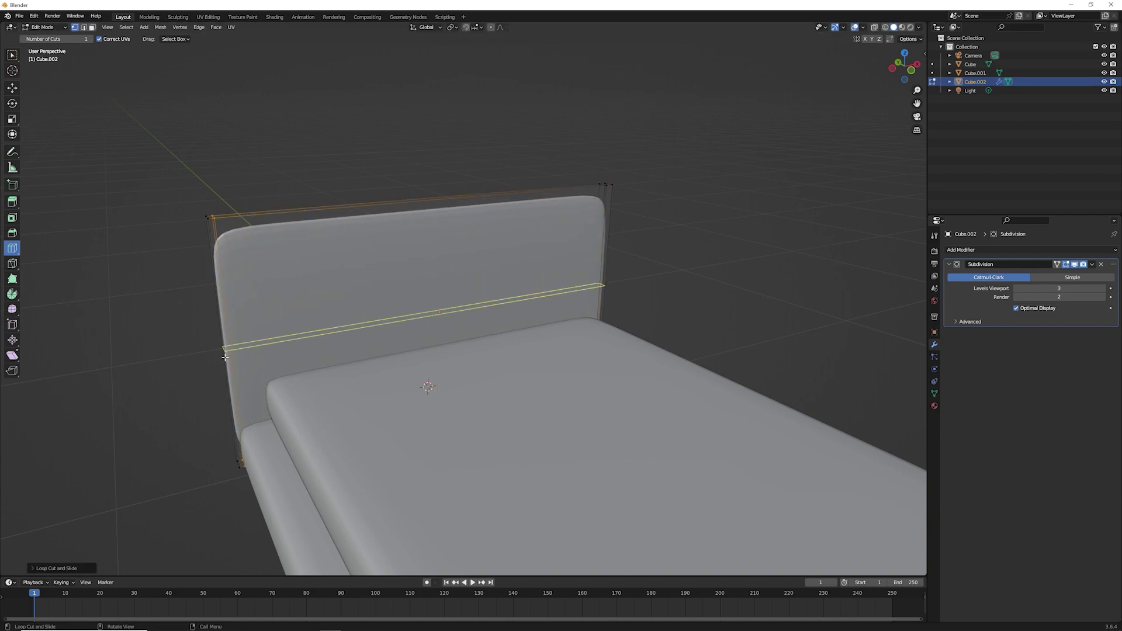
mouse_move(384, 319)
left_mouse_down()
mouse_move(229, 236)
mouse_move(235, 253)
left_mouse_up()
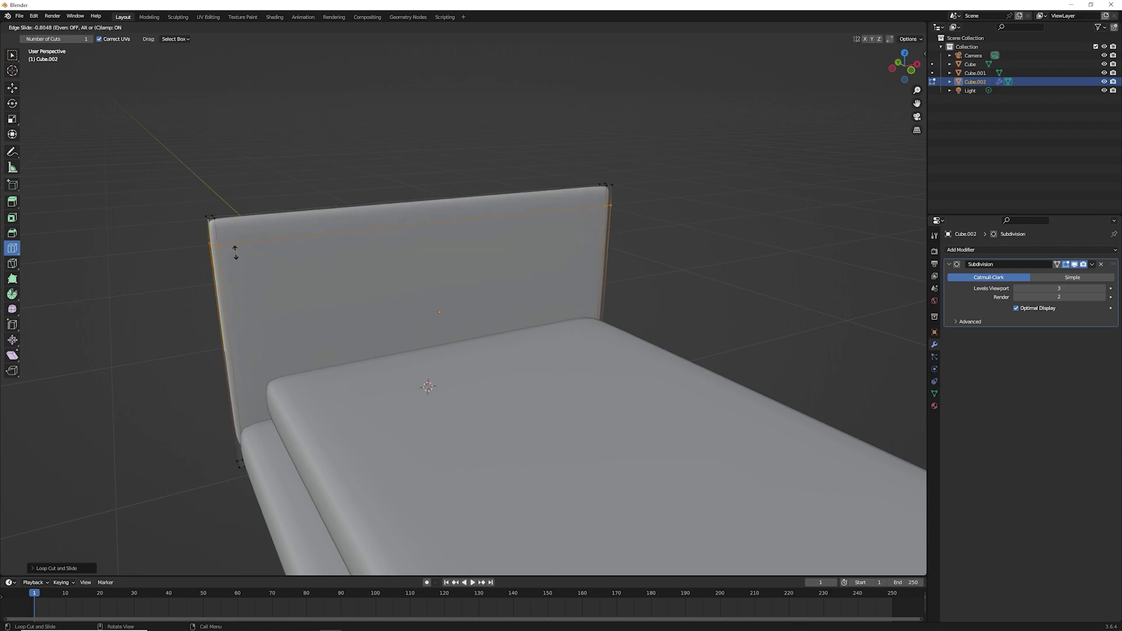
Step: Confirm the last loop, return to Object Mode and shade the headboard smooth
left_click_drag(235, 252, 231, 313)
key("Tab")
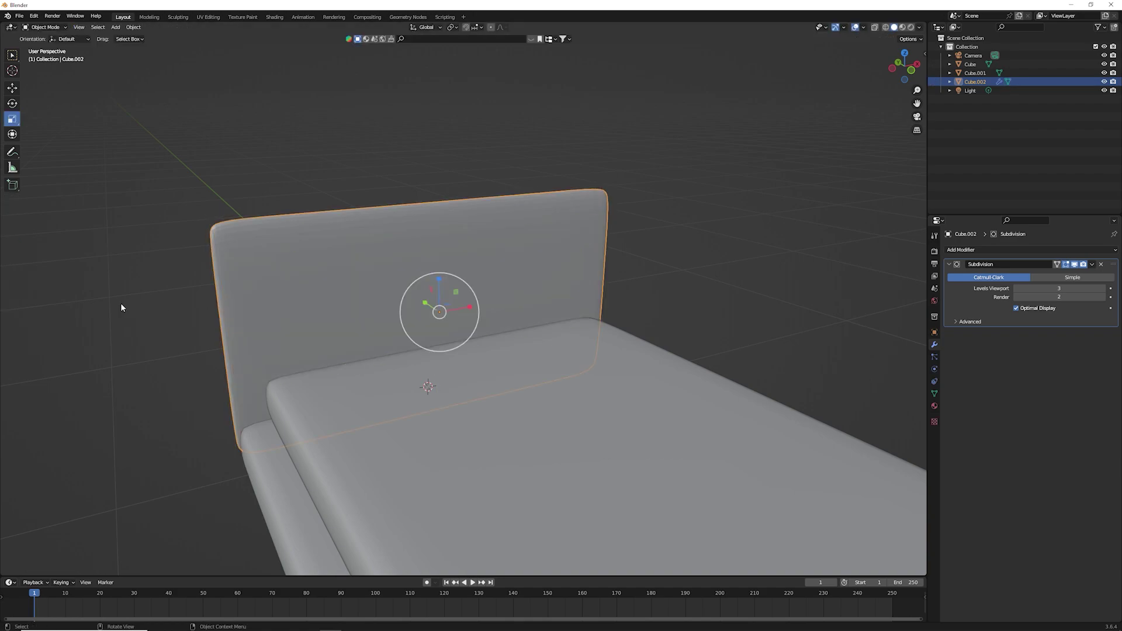
middle_click_drag(122, 307, 100, 296)
right_click(409, 240)
left_click(409, 240)
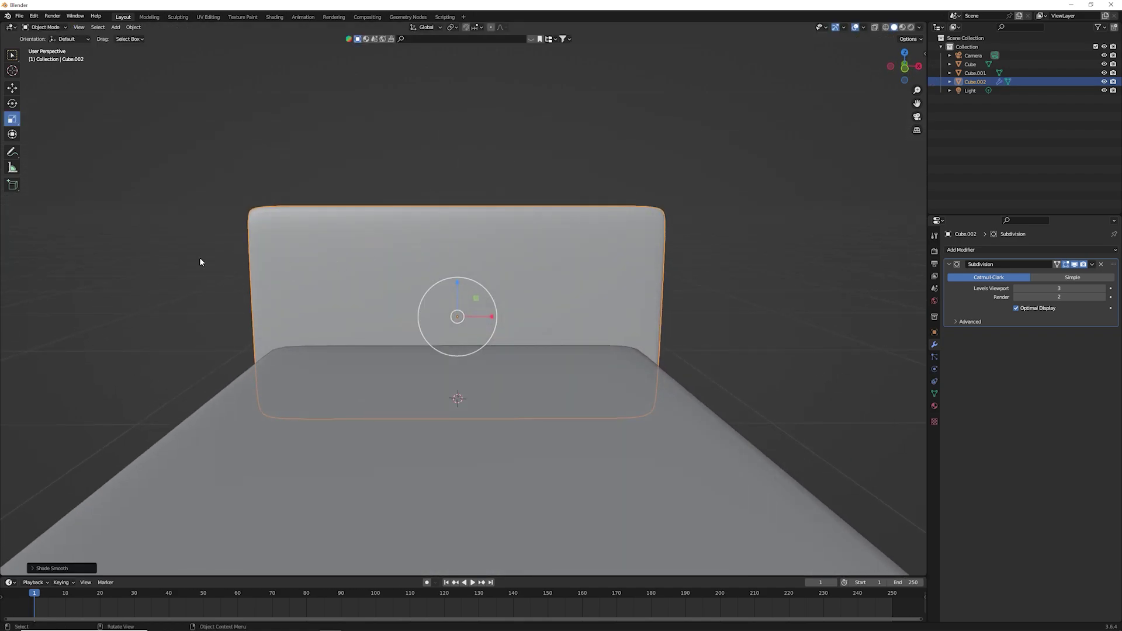
Step: Inspect the bed from several angles and apply the headboard's Subdivision modifier
left_click(199, 261)
middle_click_drag(181, 251, 561, 250)
scroll(573, 250, "down", 3)
scroll(614, 260, "down", 2)
middle_click_drag(641, 270, 602, 271)
scroll(520, 265, "up", 2)
scroll(529, 272, "up", 4)
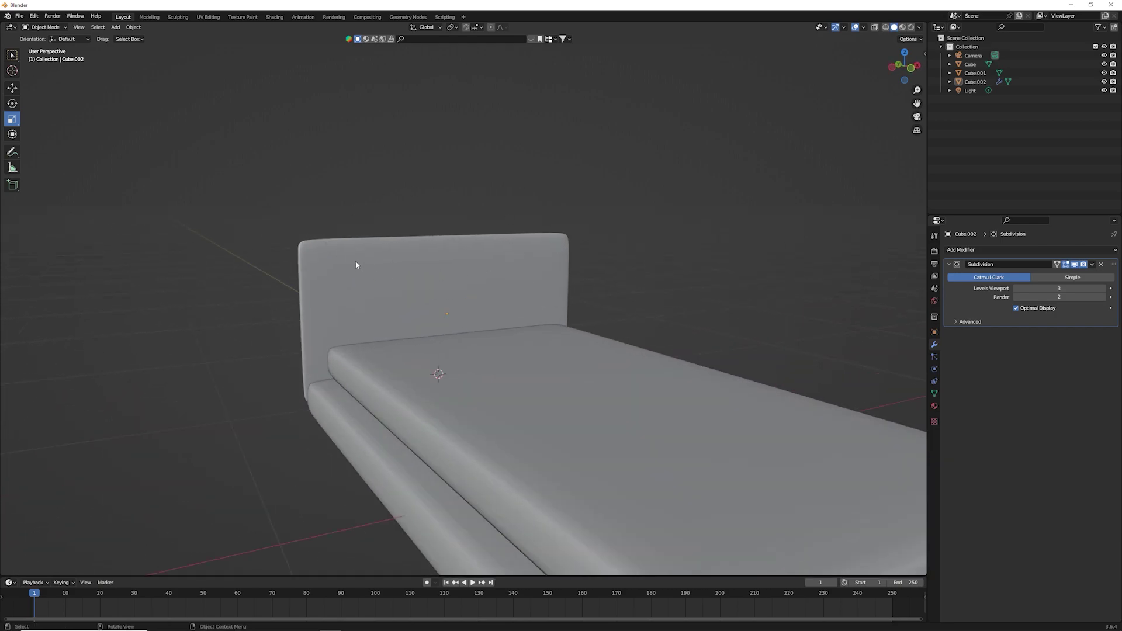
middle_click_drag(356, 262, 378, 258)
mouse_move(644, 213)
middle_mouse_down()
mouse_move(710, 218)
mouse_move(725, 268)
mouse_move(729, 255)
middle_mouse_up()
scroll(522, 208, "down", 3)
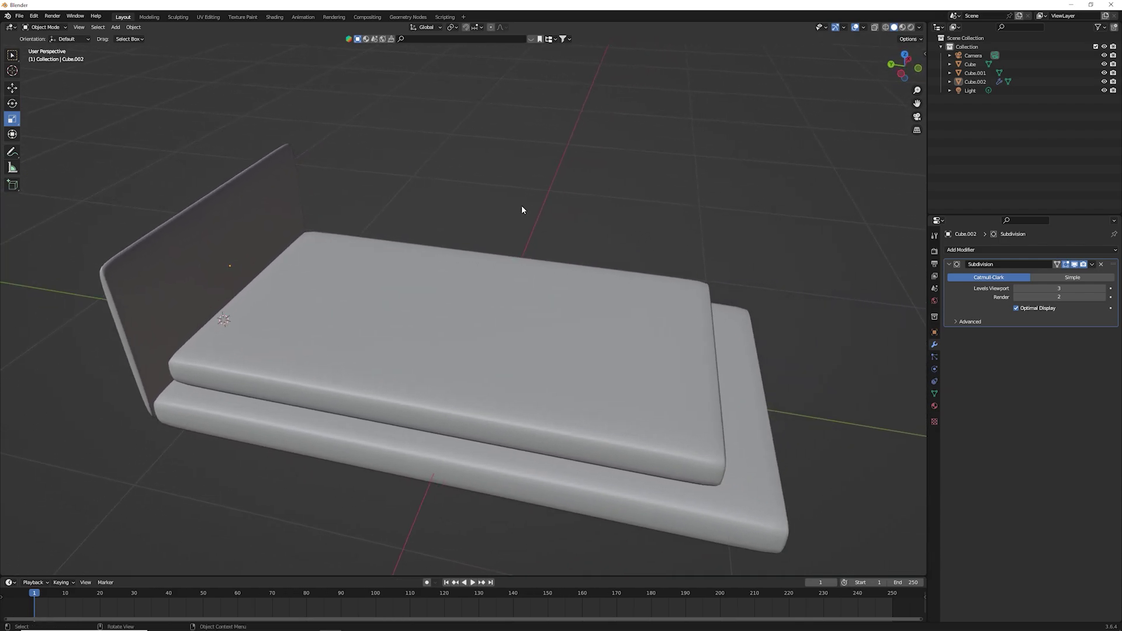
middle_click_drag(545, 148, 526, 138)
left_click(1092, 264)
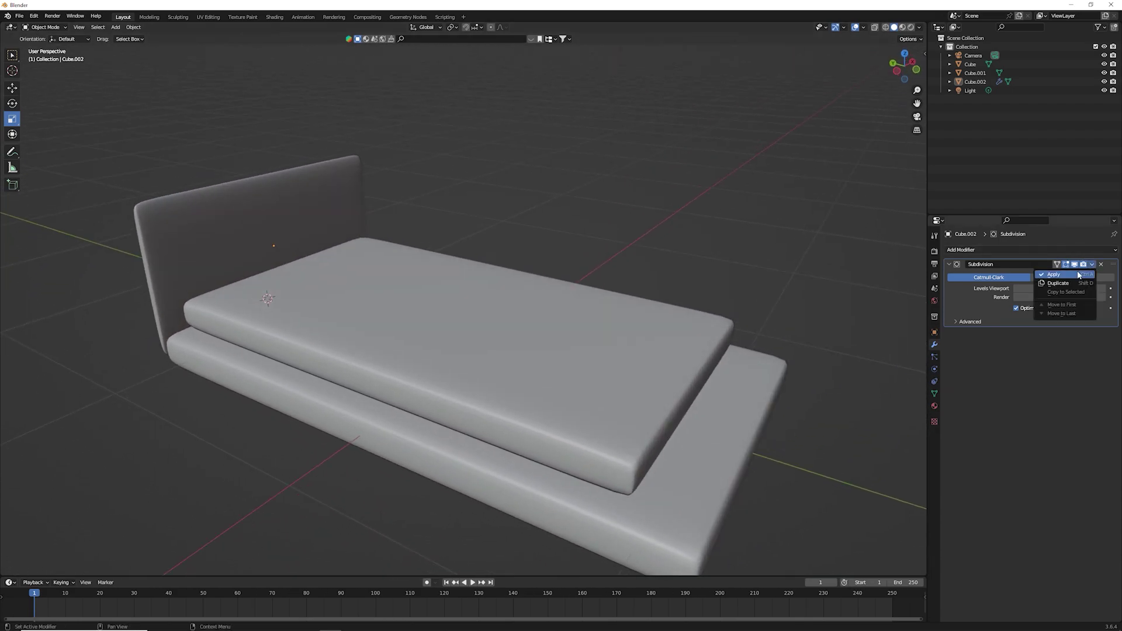
mouse_move(355, 241)
middle_mouse_down()
mouse_move(413, 261)
mouse_move(381, 219)
mouse_move(408, 223)
mouse_move(385, 233)
middle_mouse_up()
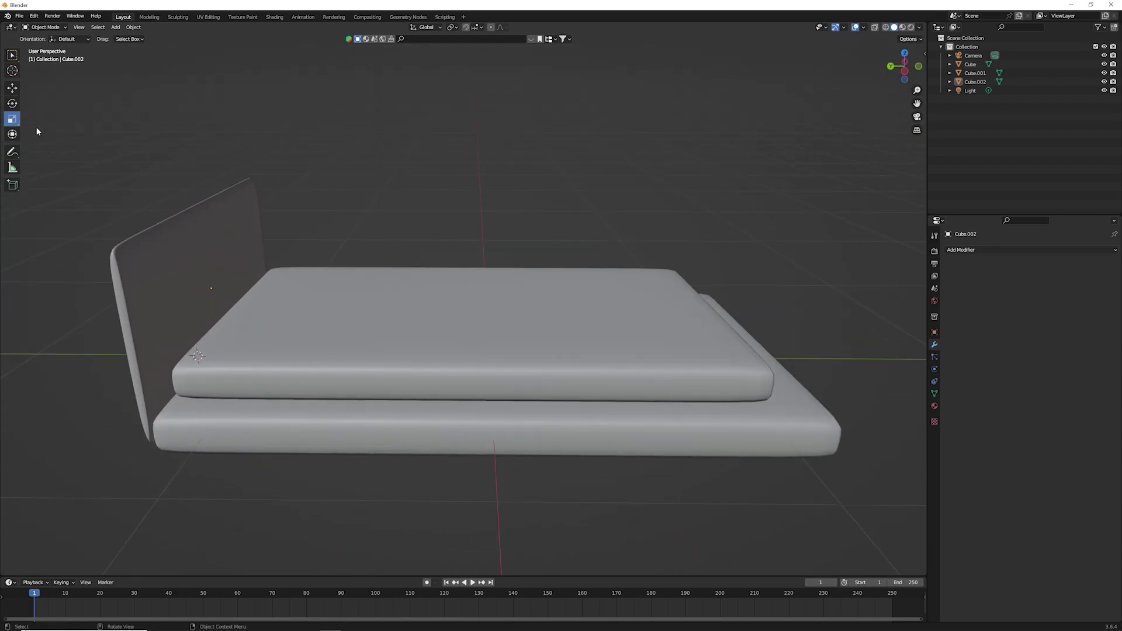
middle_click_drag(569, 171, 25, 135)
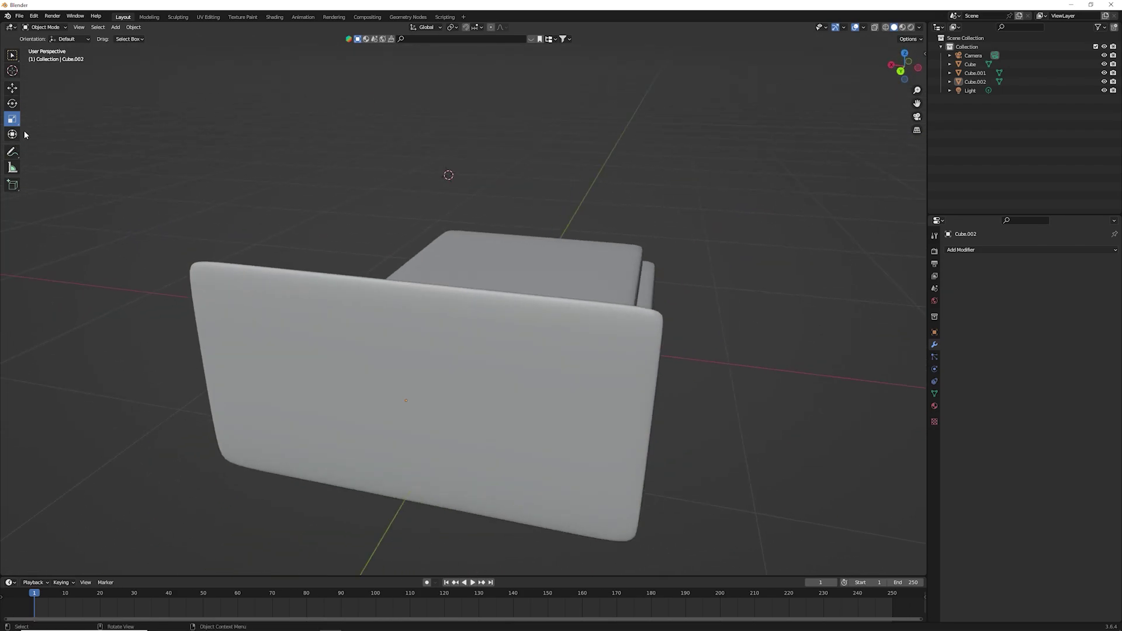
Step: Add a new cube beside the bed, shrink it and frame it in view
left_click(115, 27)
left_click(199, 49)
middle_click_drag(556, 104, 508, 117)
key("s")
left_click(584, 184)
key("KP_Decimal")
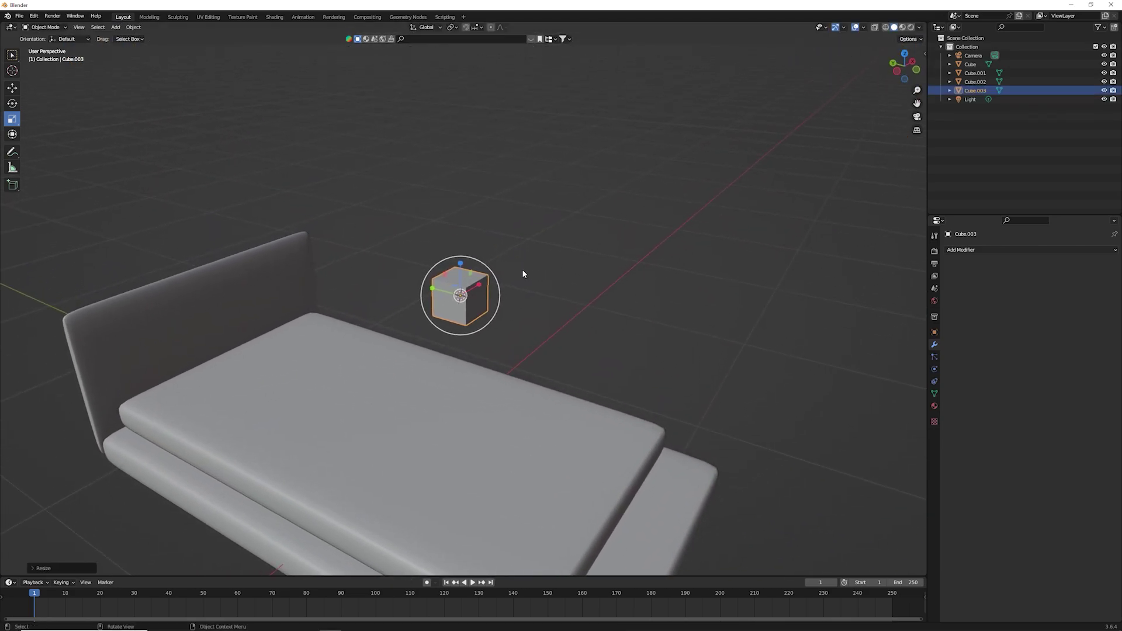
middle_click_drag(548, 259, 526, 260)
Step: Flatten the cube along Z and stretch it along Y and X into a thin slab
key("s")
key("z")
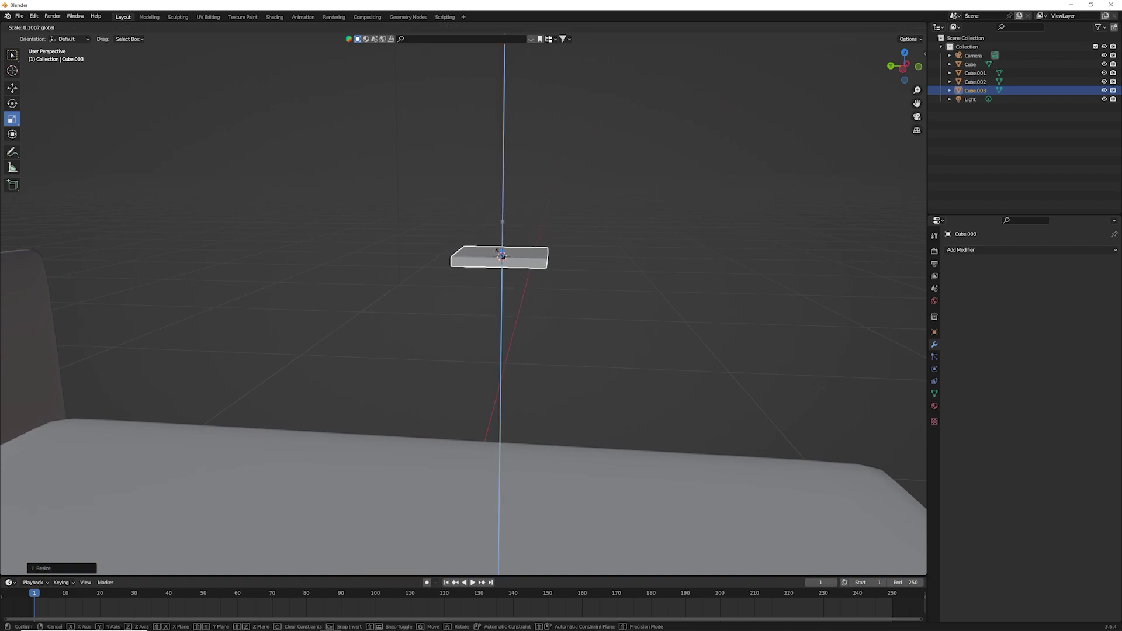
left_click(501, 255)
key("s")
key("y")
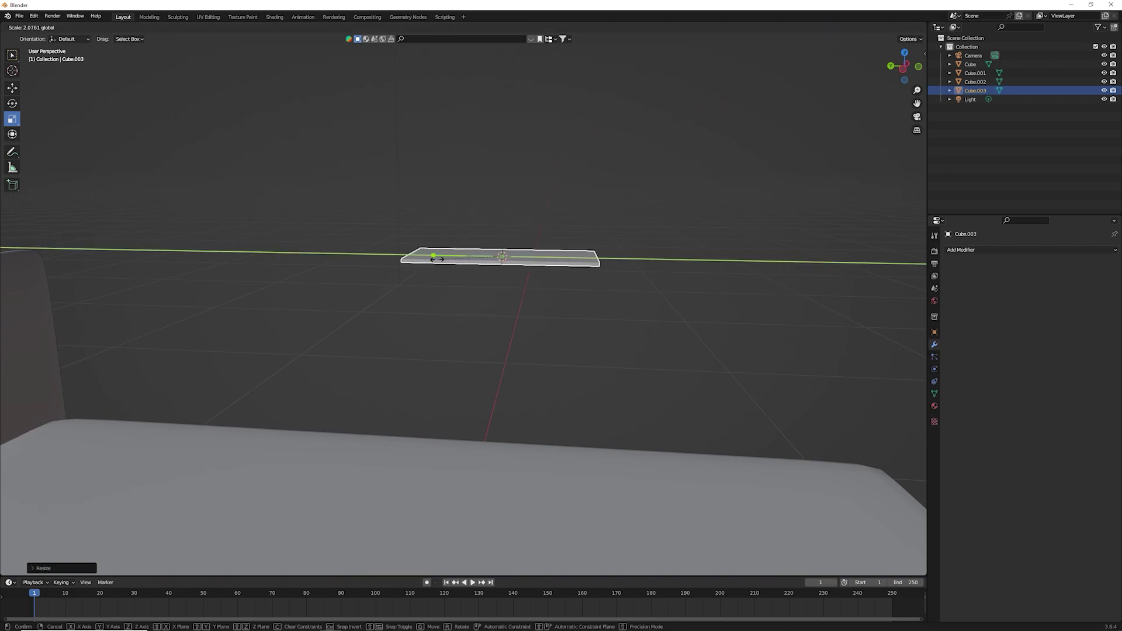
left_click(437, 259)
mouse_move(437, 259)
middle_mouse_down()
mouse_move(409, 304)
mouse_move(643, 241)
mouse_move(450, 308)
mouse_move(471, 350)
mouse_move(533, 288)
mouse_move(649, 248)
mouse_move(401, 275)
mouse_move(423, 244)
mouse_move(490, 259)
mouse_move(531, 254)
mouse_move(448, 283)
mouse_move(514, 251)
middle_mouse_up()
key("s")
key("x")
left_click(385, 293)
Step: Fine-tune the slab's length along Y and bring up its Physics properties
key("s")
key("y")
left_click(409, 281)
key("s")
key("y")
left_click(443, 277)
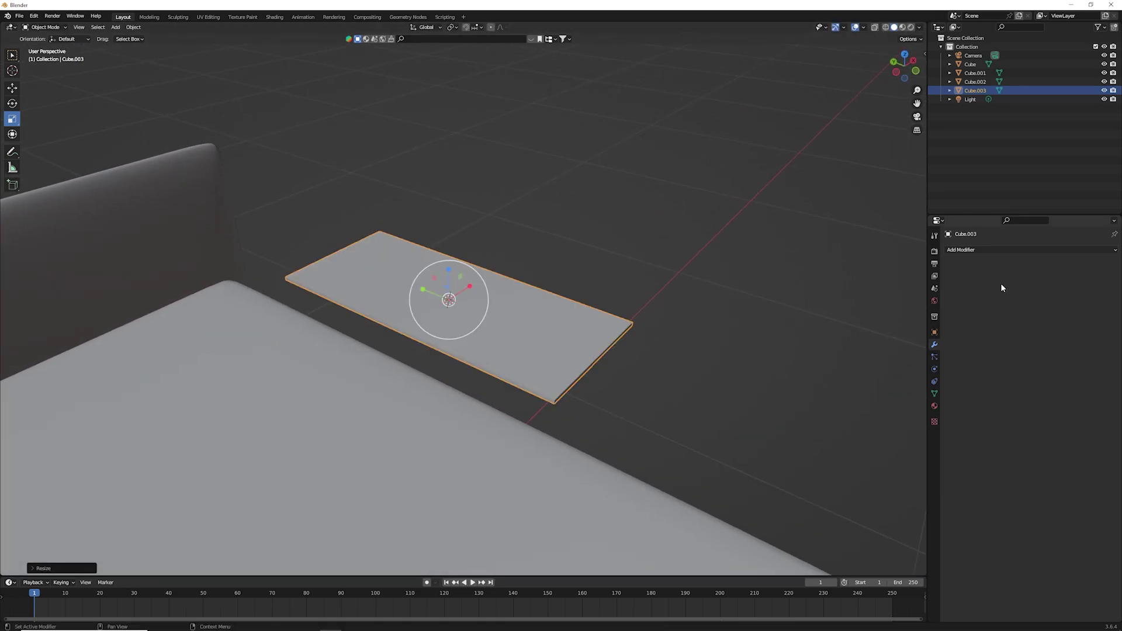
left_click(933, 370)
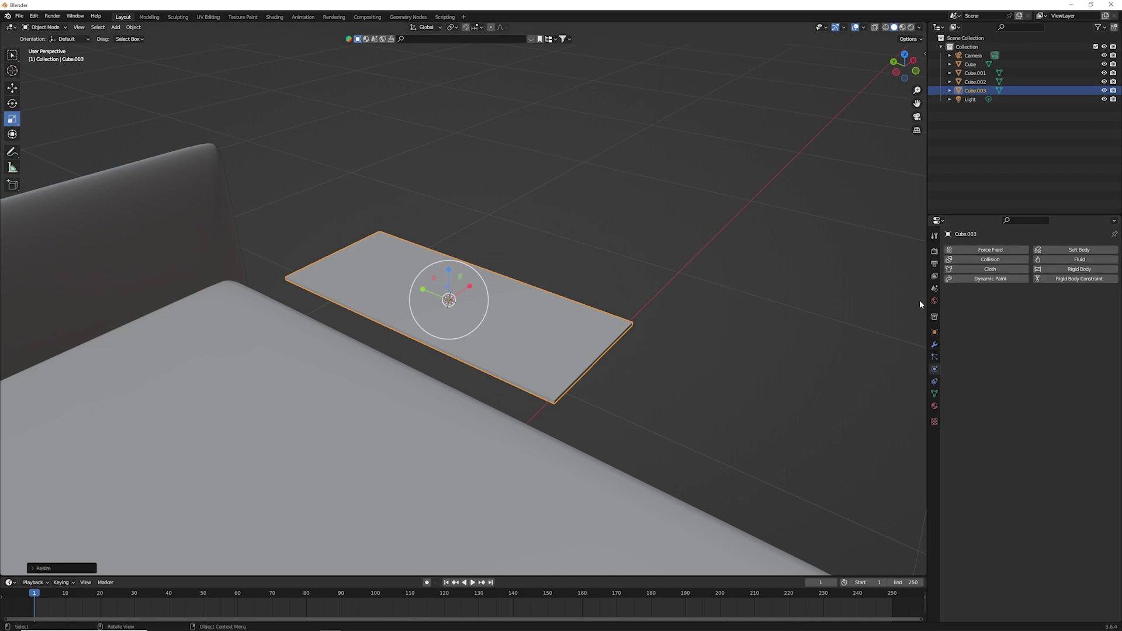
Step: Give the slab Cloth and Collision physics using the Silk cloth preset
middle_click_drag(920, 301, 784, 315)
left_click(991, 269)
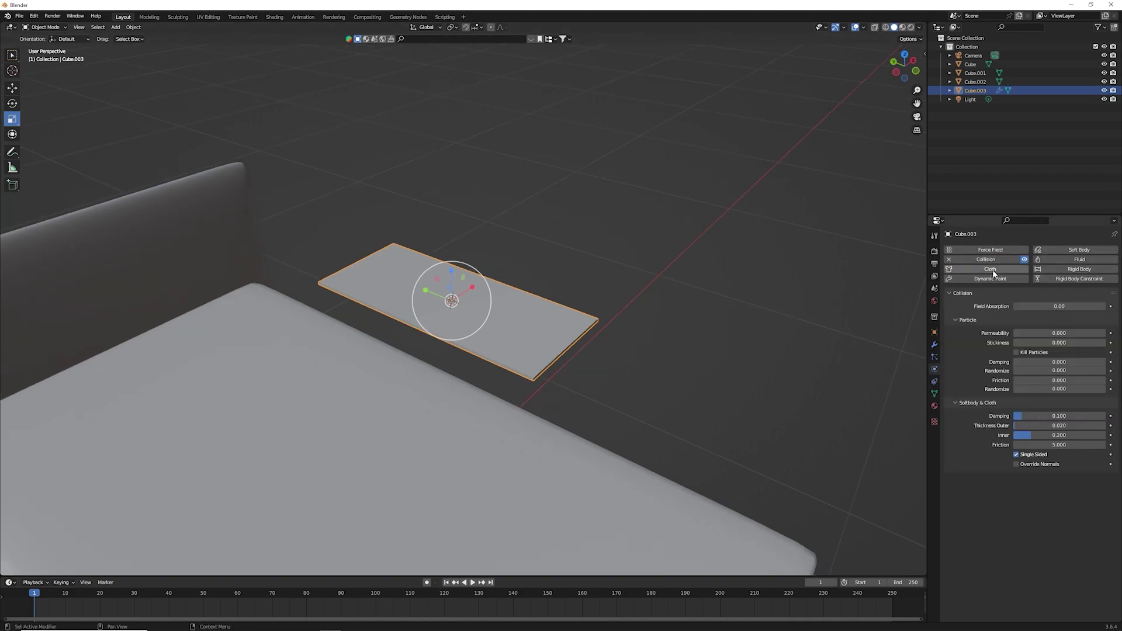
left_click(1102, 294)
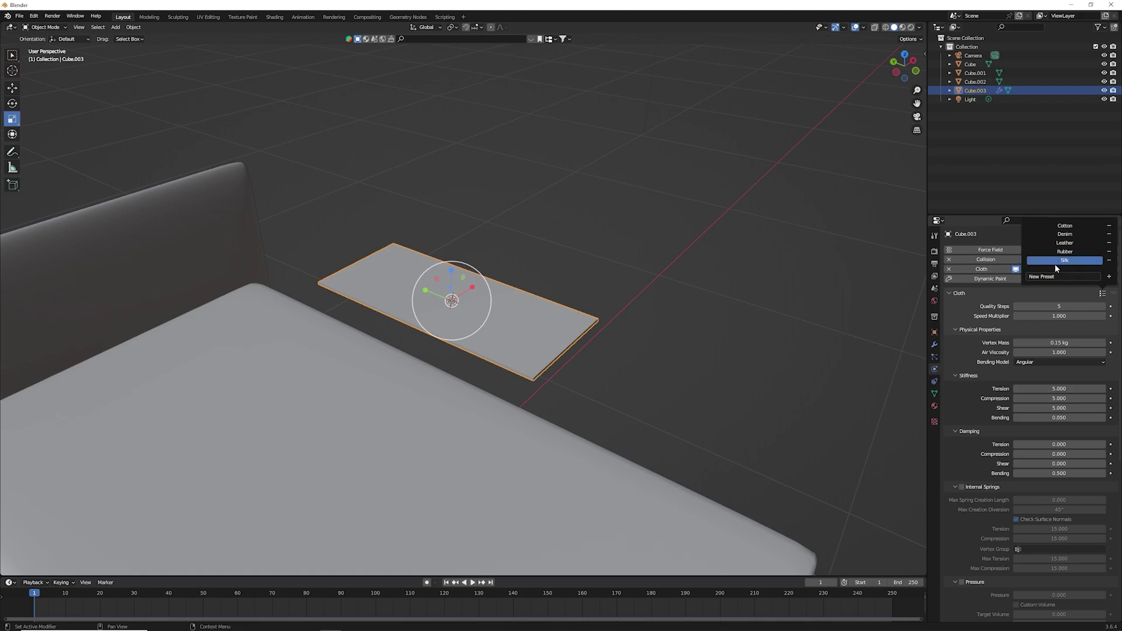
left_click(1056, 268)
middle_click_drag(924, 384, 947, 391)
scroll(965, 399, "down", 3)
scroll(966, 399, "down", 3)
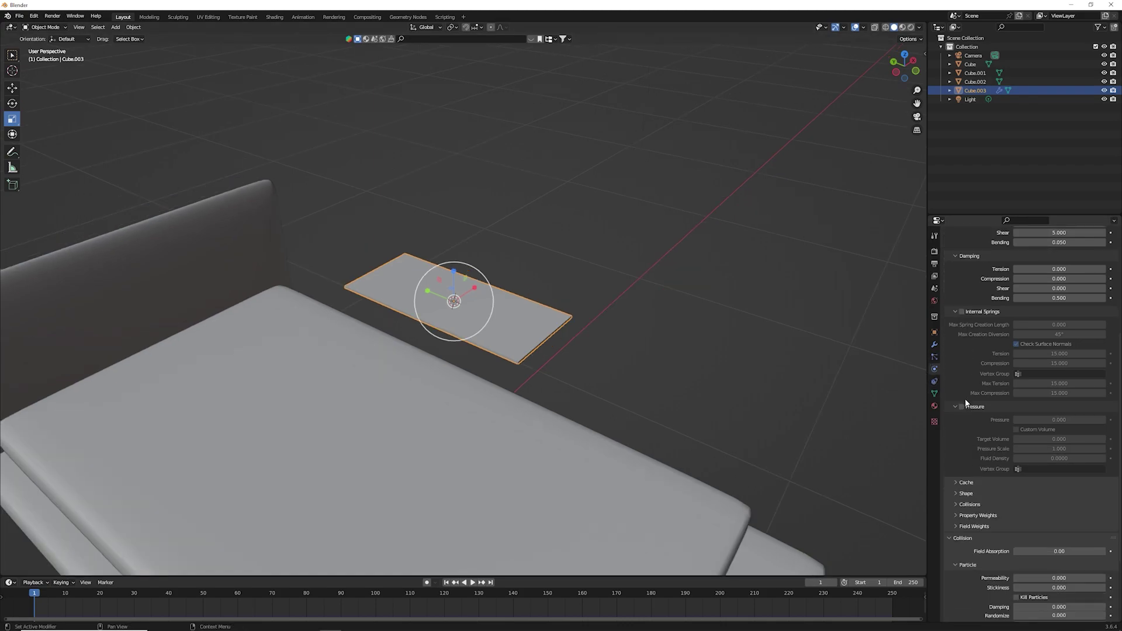
Step: Enable cloth Pressure and Self Collisions, and set the Field Weights gravity to 0
left_click(964, 404)
scroll(994, 395, "down", 4)
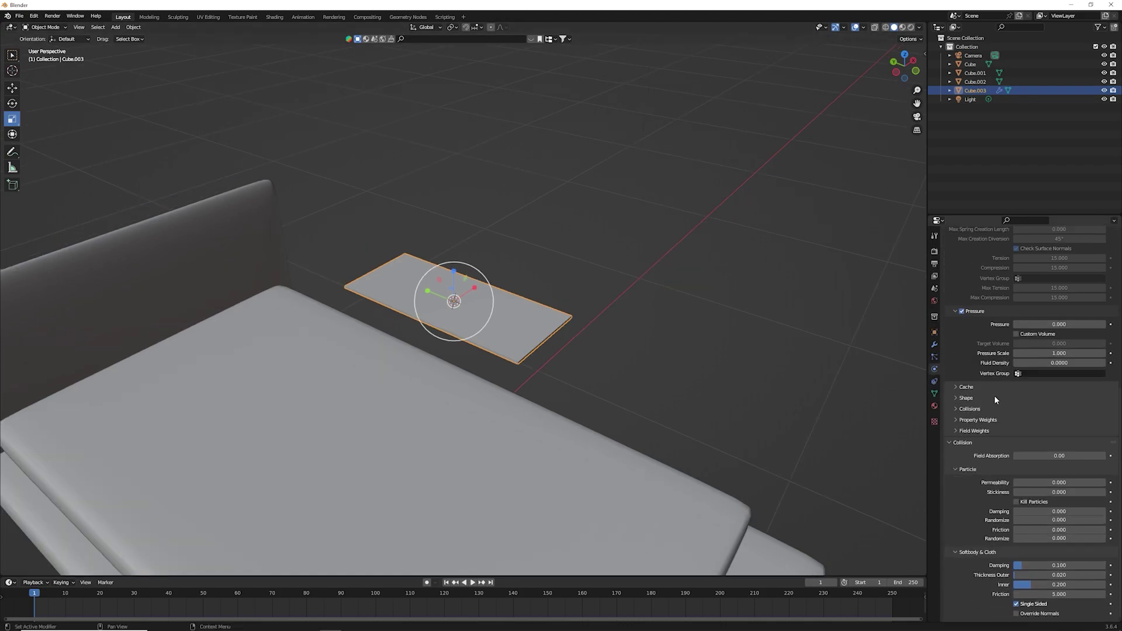
left_click(958, 408)
scroll(994, 421, "down", 3)
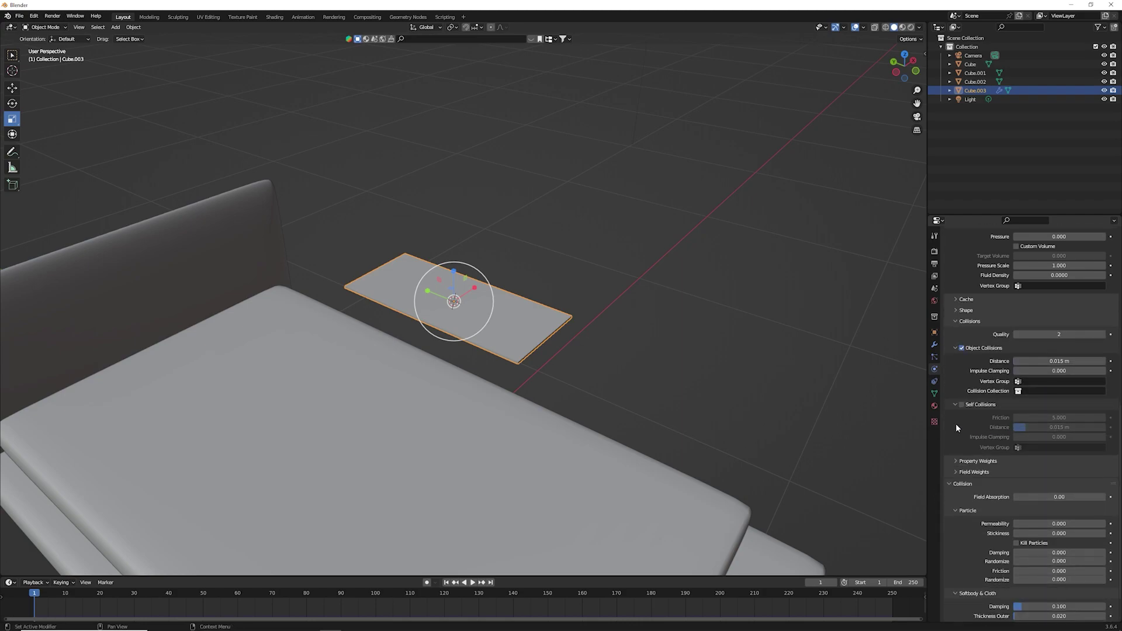
left_click(962, 404)
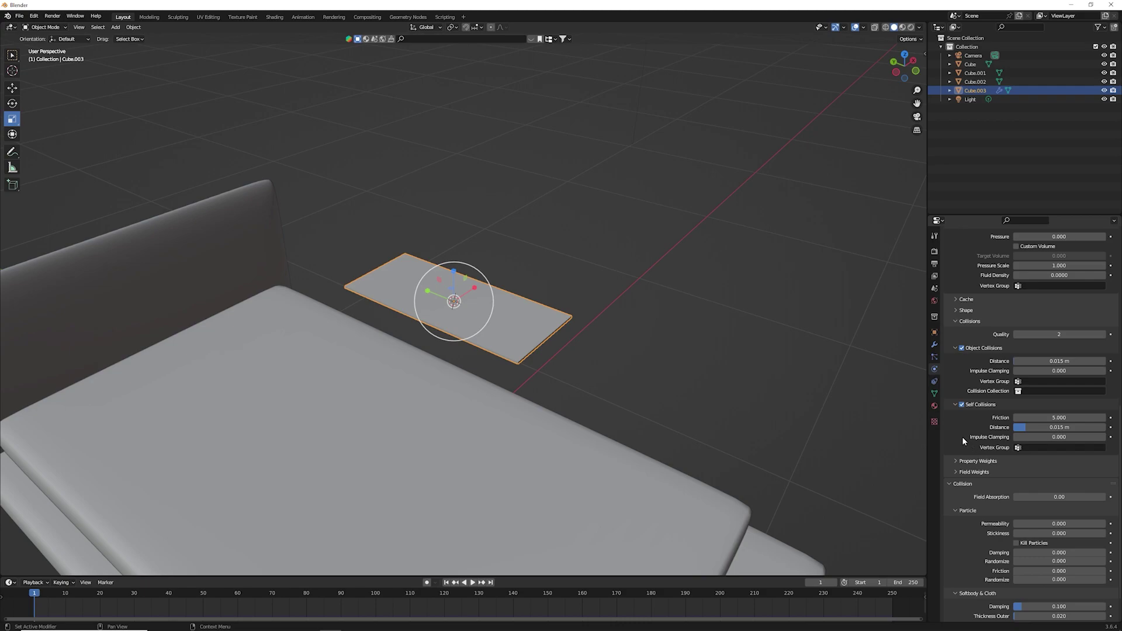
scroll(962, 436, "down", 2)
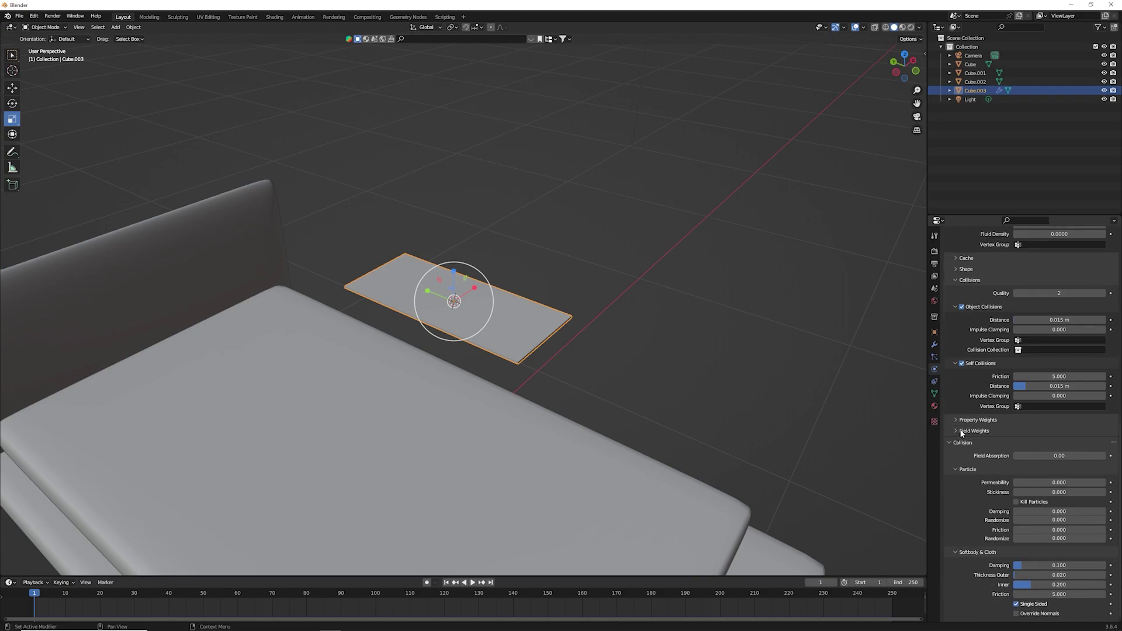
left_click(962, 431)
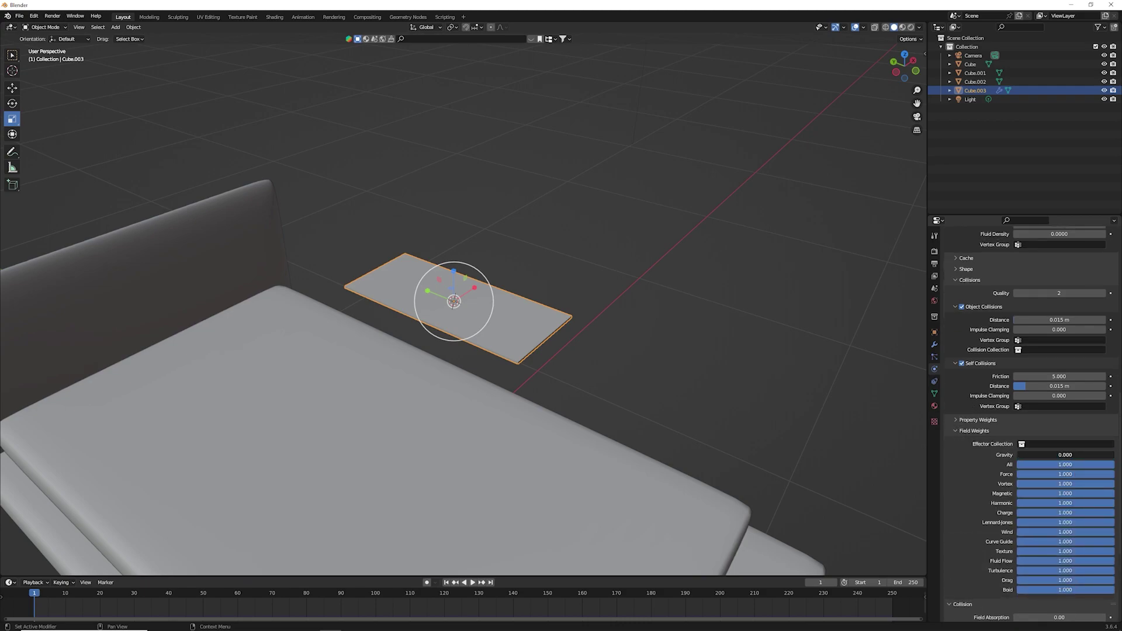
left_click_drag(1065, 454, 1064, 455)
left_click_drag(35, 594, 31, 593)
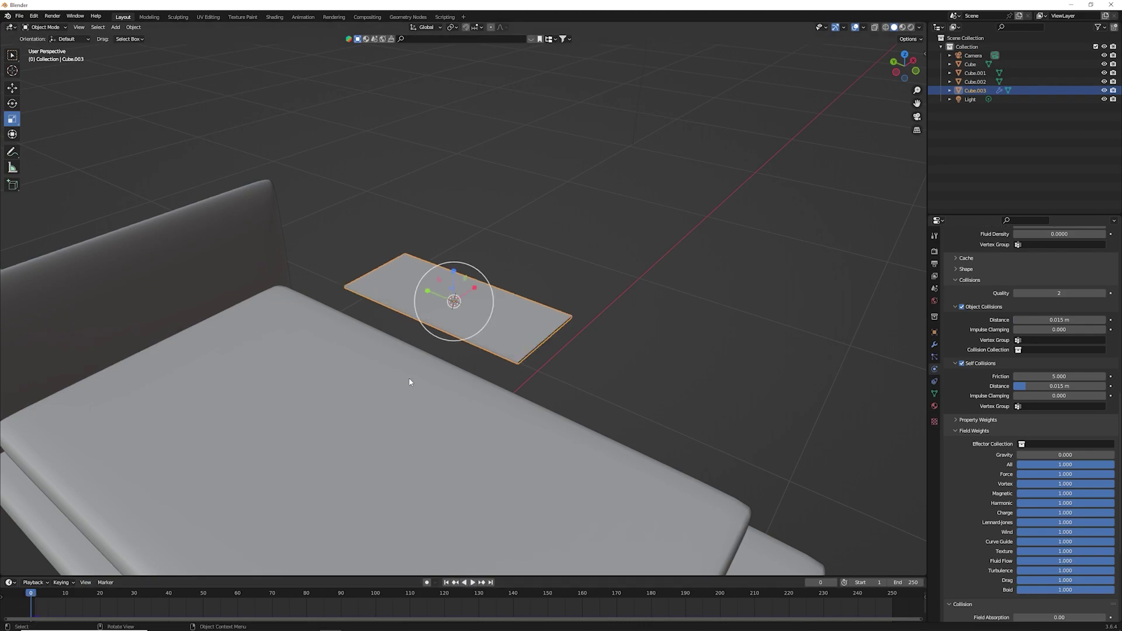
Step: In Edit Mode, add many lengthwise and crosswise loop cuts (about 42) across the slab
key("Tab")
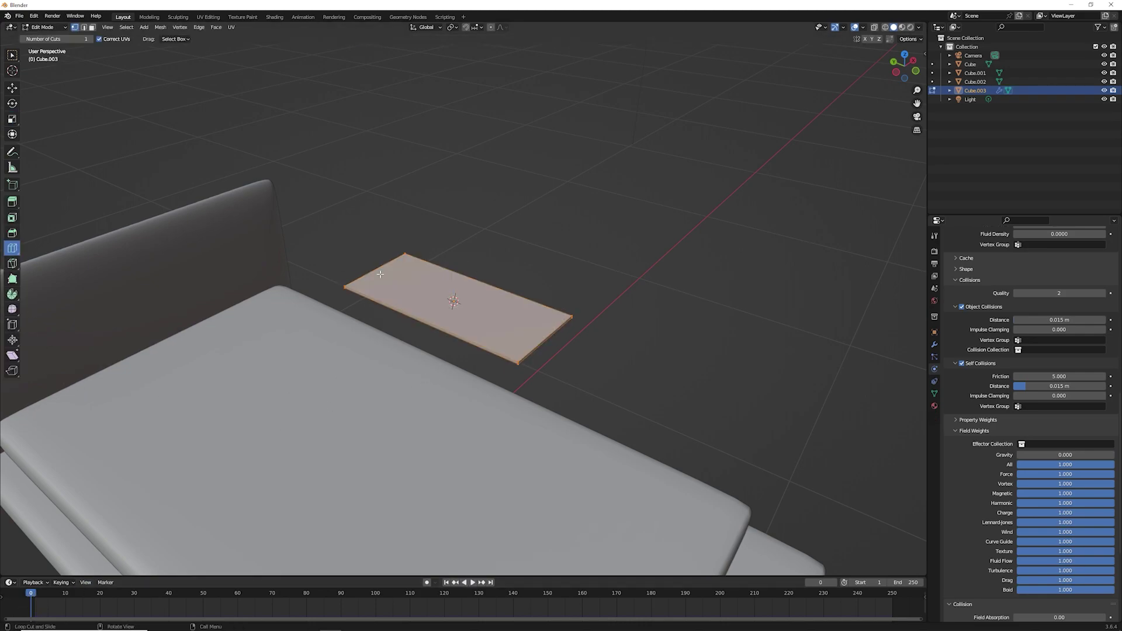
left_click(412, 286)
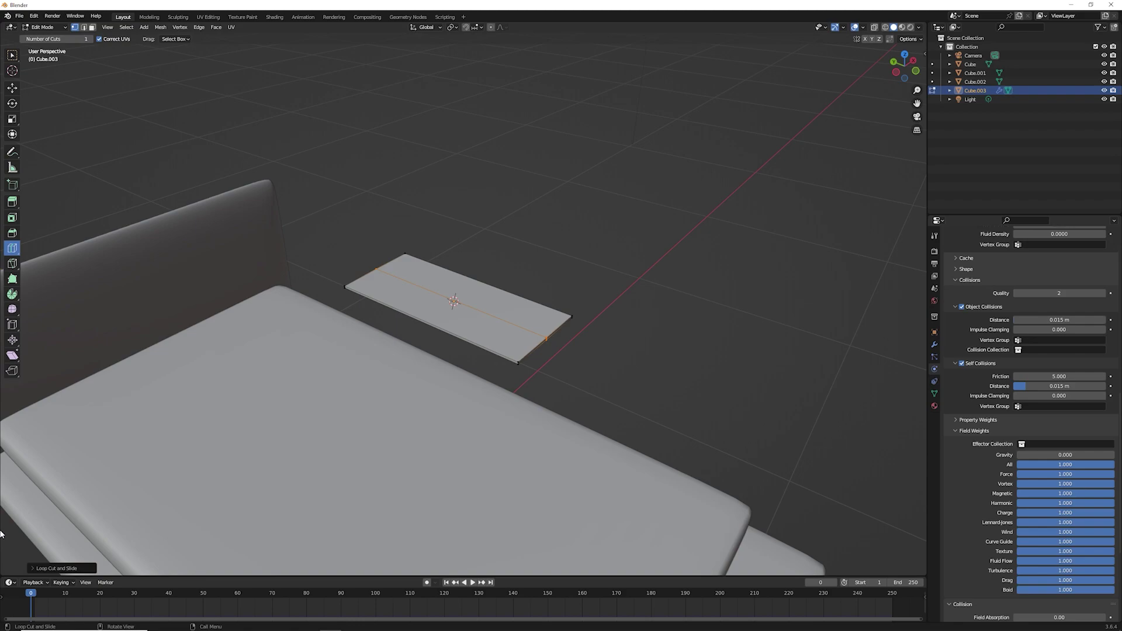
left_click(35, 570)
left_click_drag(112, 489, 146, 489)
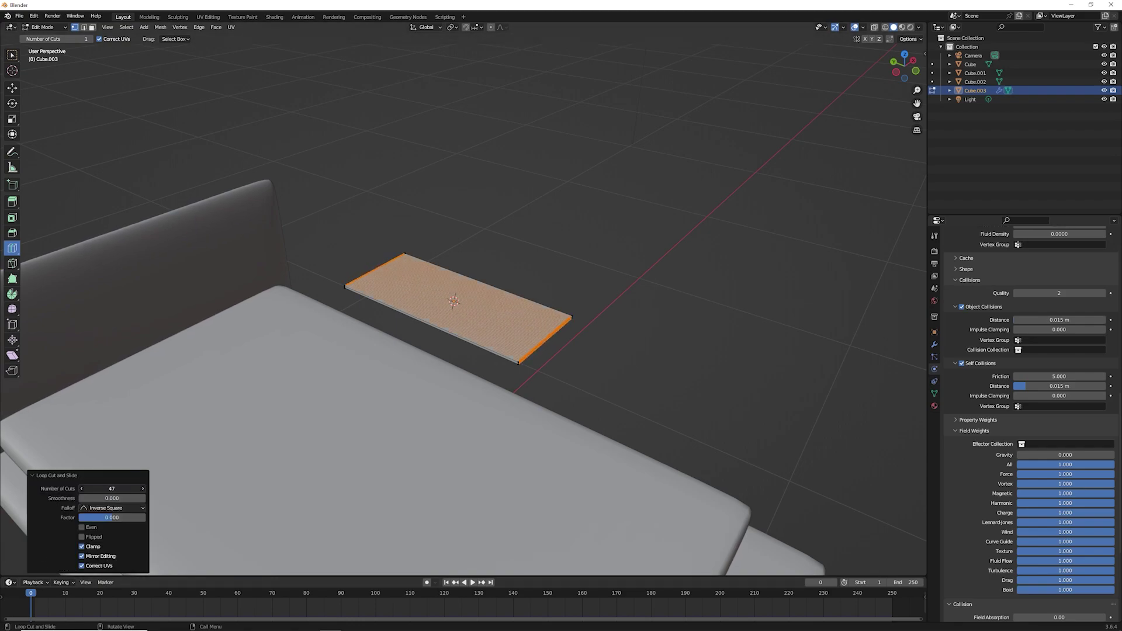
left_click(450, 318)
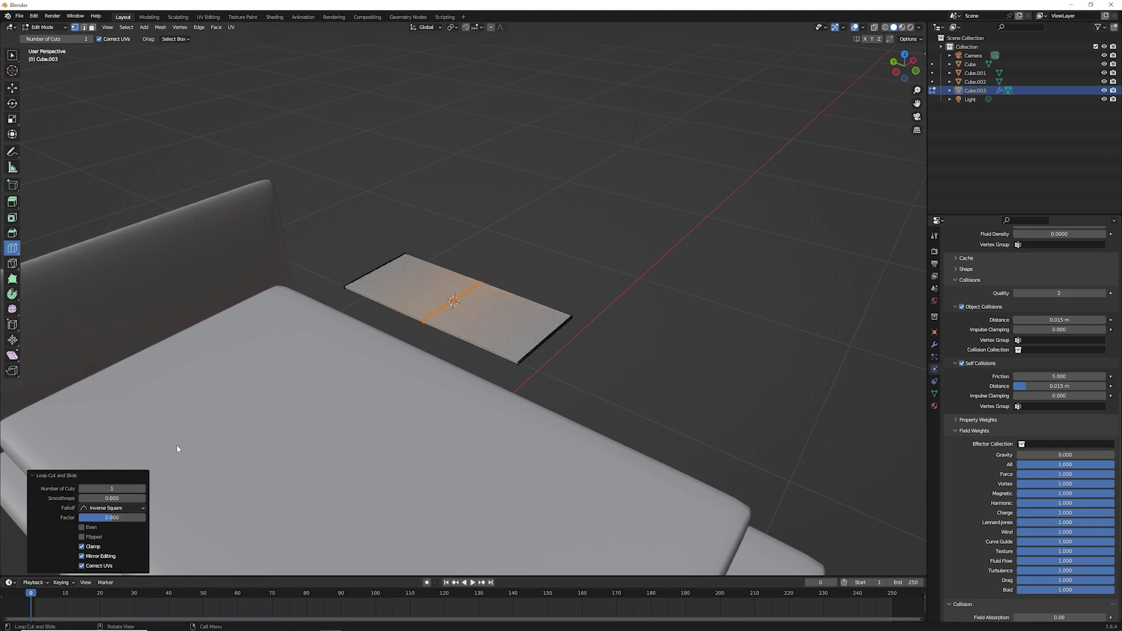
mouse_move(111, 489)
left_mouse_down()
mouse_move(146, 488)
mouse_move(94, 526)
left_mouse_up()
left_click(463, 330)
key("ctrl+z")
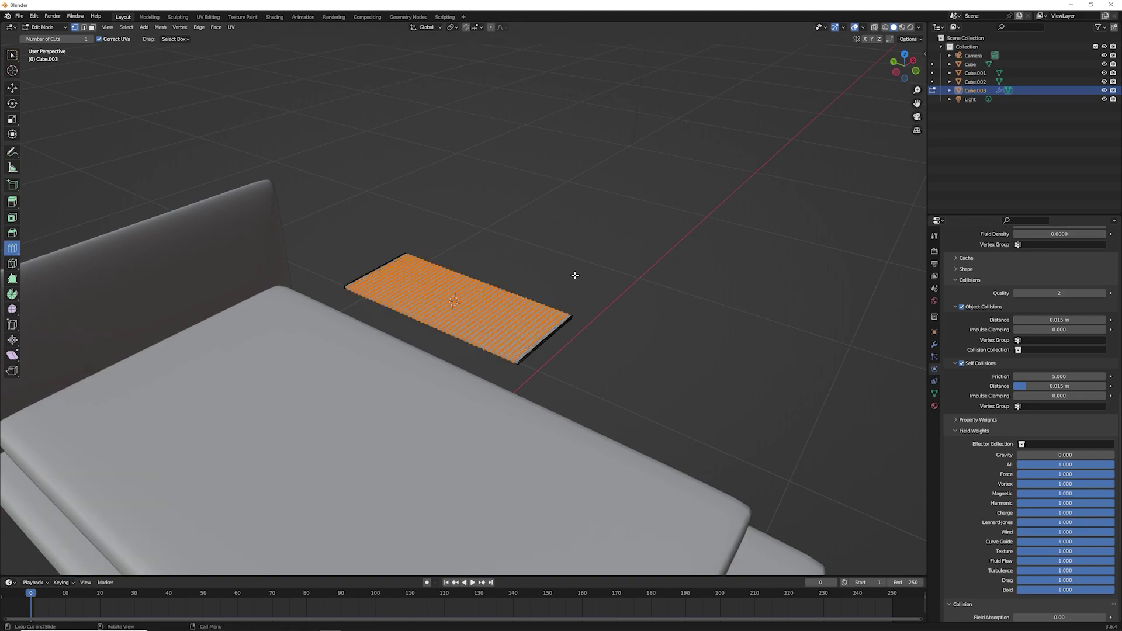
Step: Save the scene as yatak.blend
key("ctrl+s")
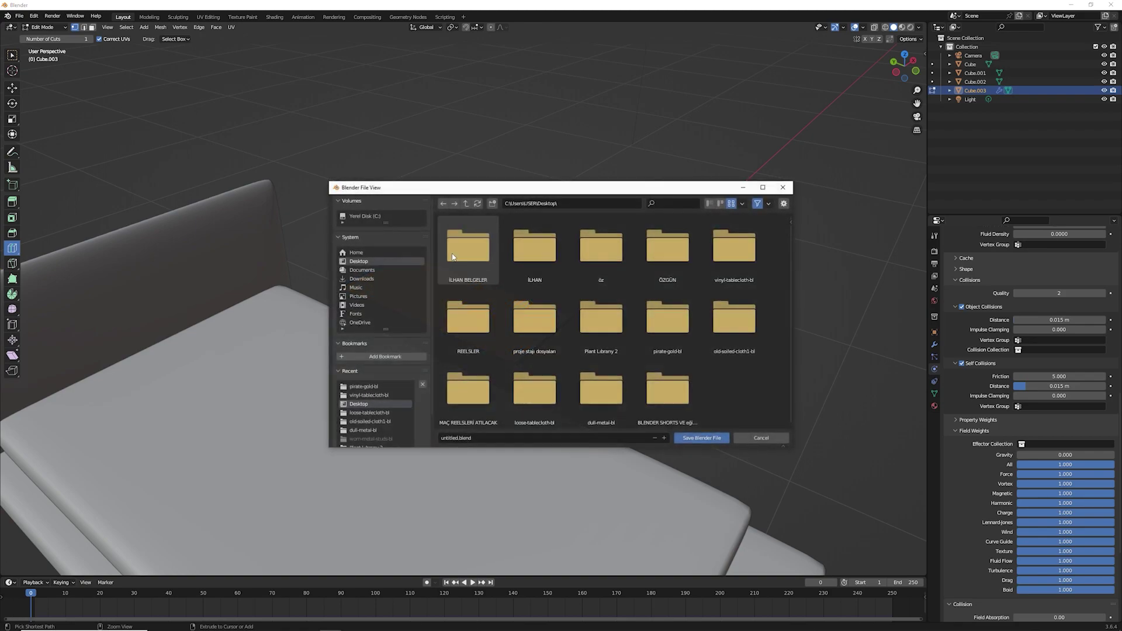
left_click(503, 441)
type("yatak")
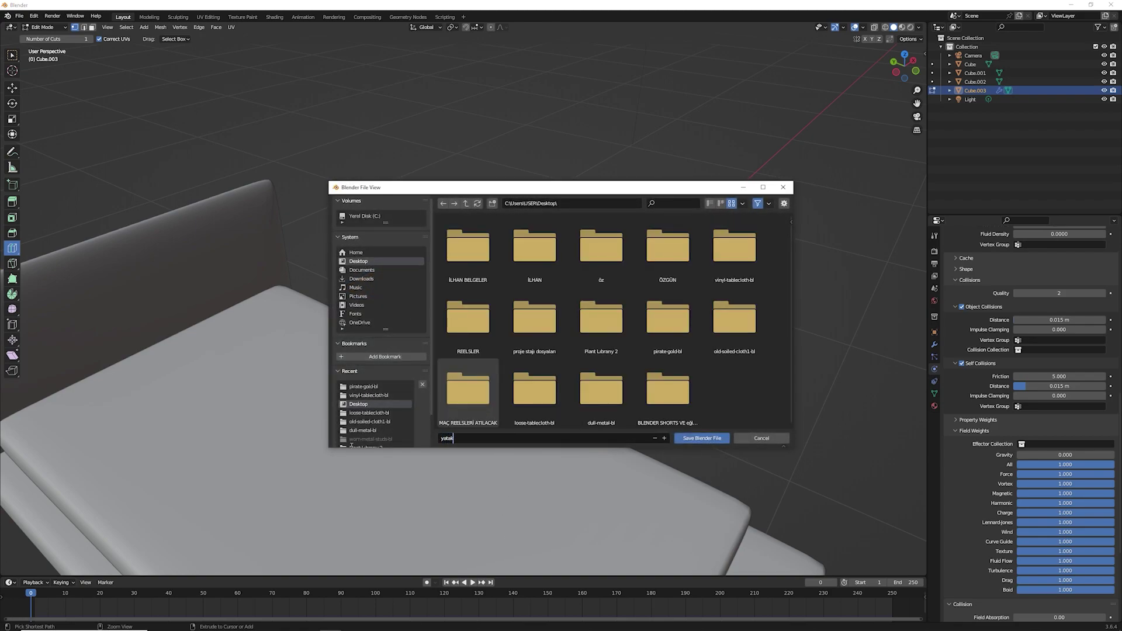
key("Return")
left_click(702, 440)
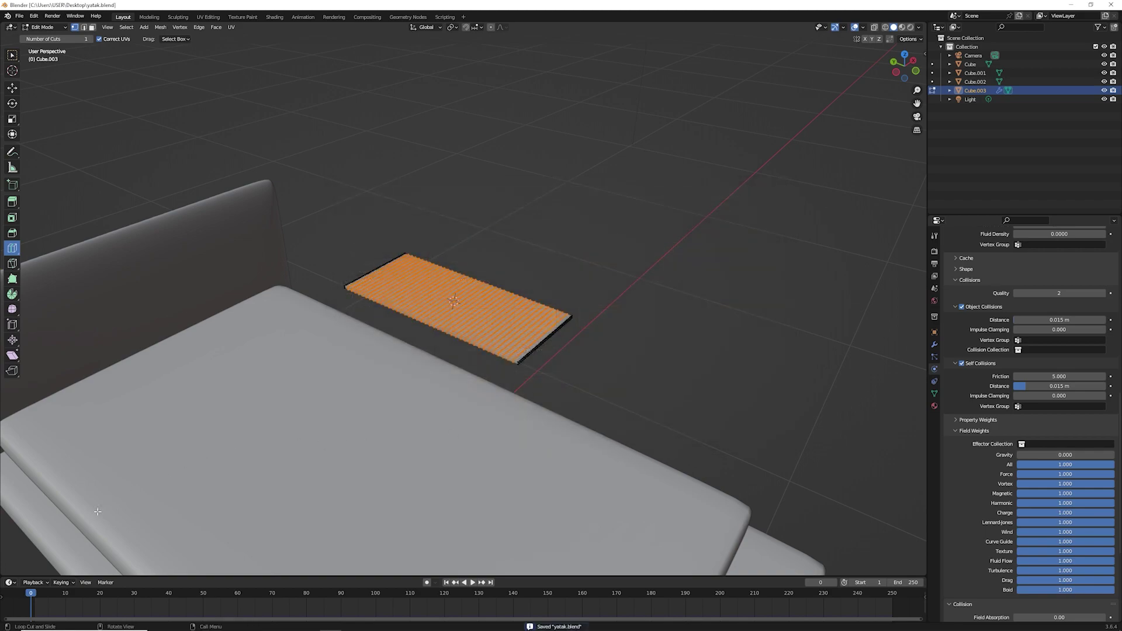
Step: Run the cloth simulation in Object Mode with object collisions on and self-collisions off, then rewind
key("Tab")
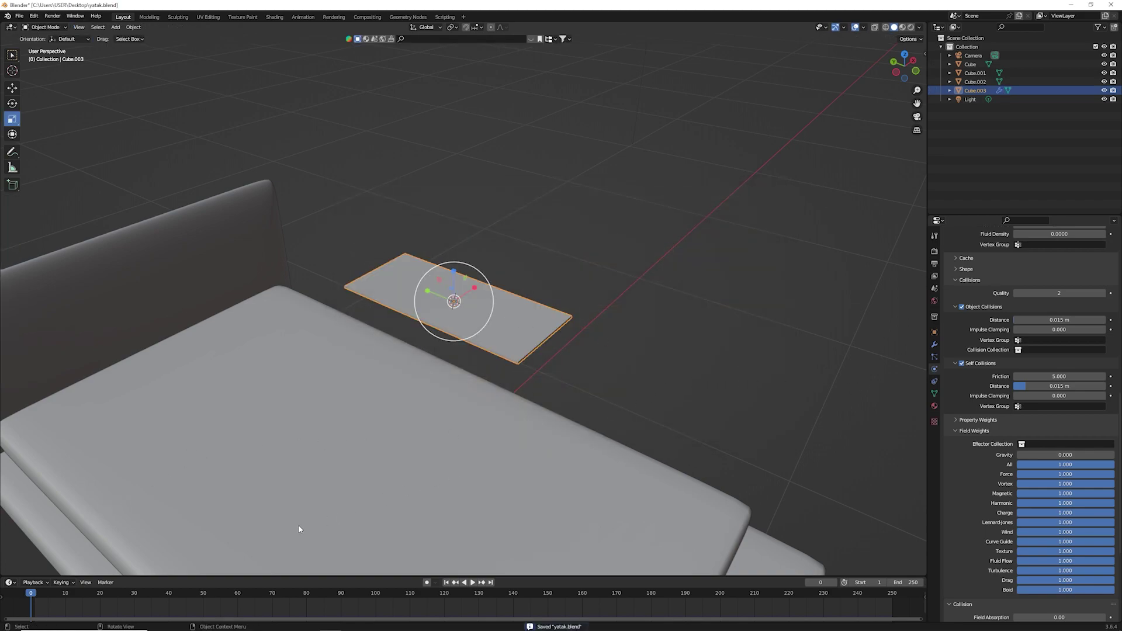
key("space")
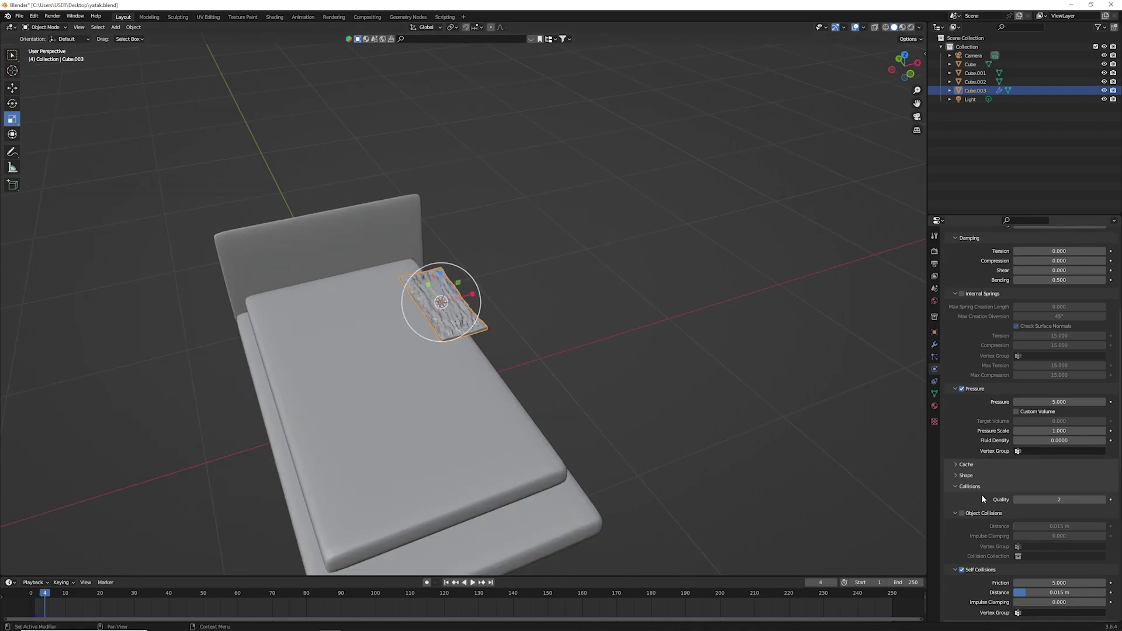
left_click(962, 513)
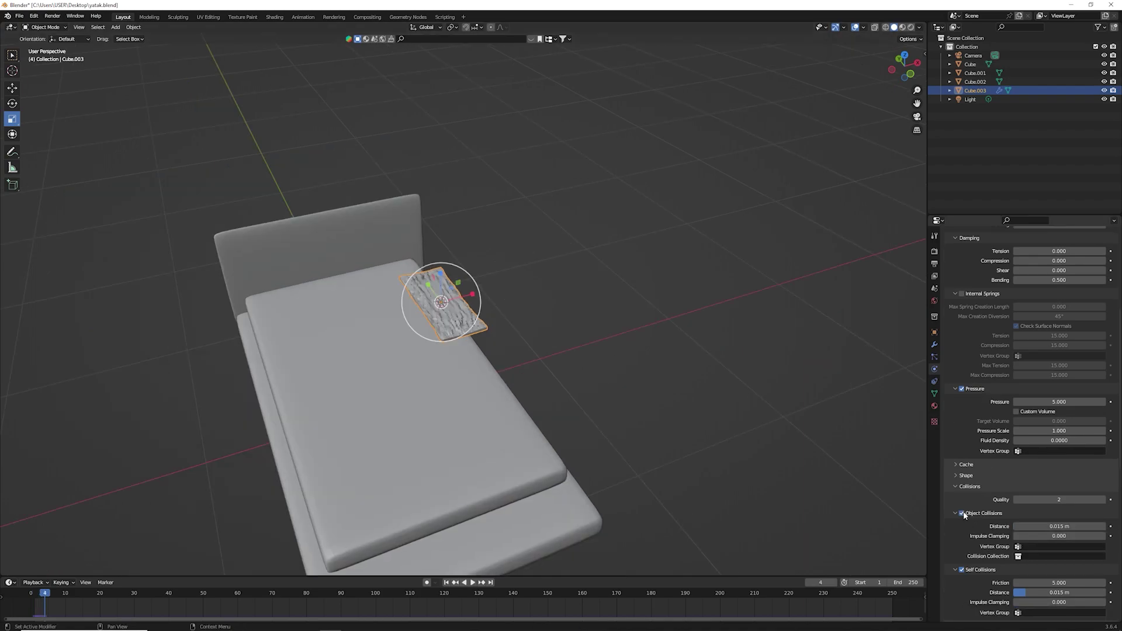
left_click(962, 570)
key("space")
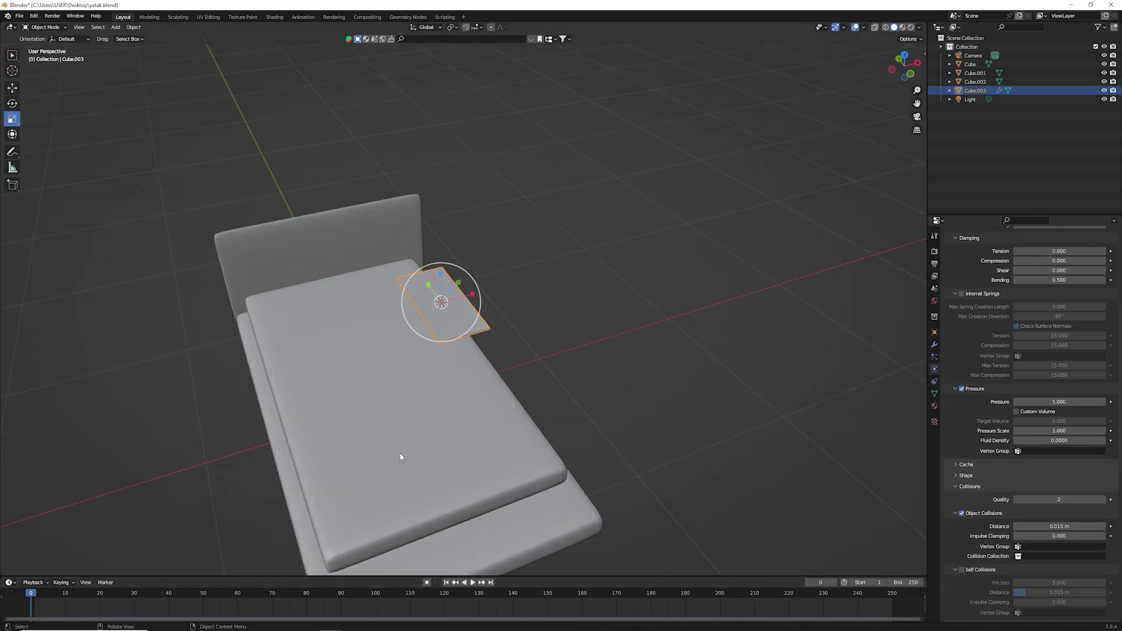
scroll(508, 278, "up", 5)
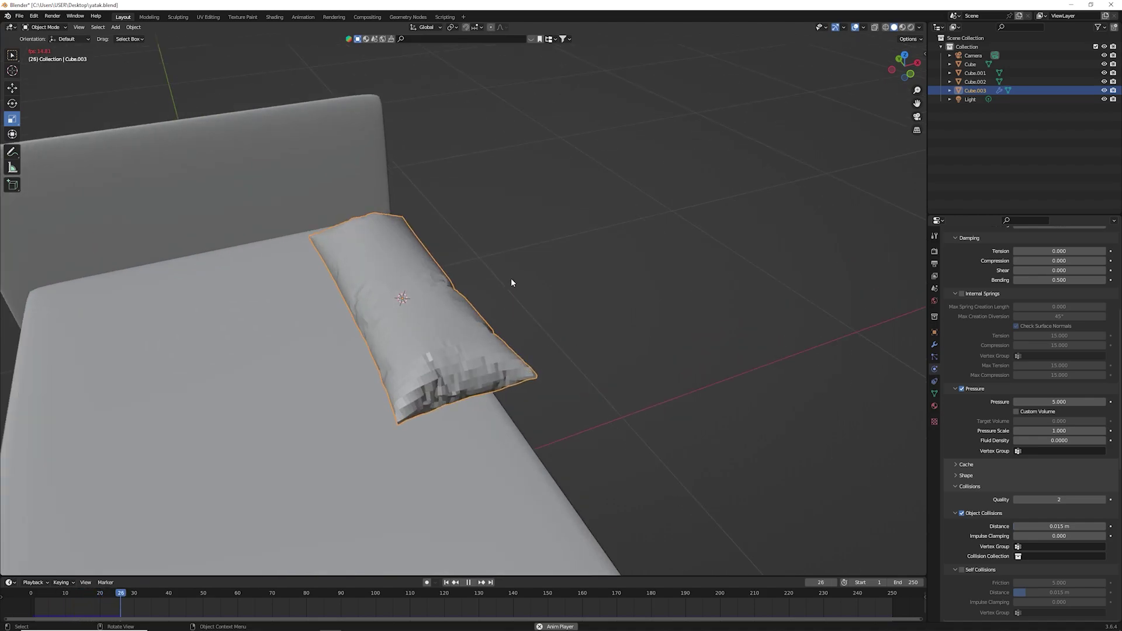
key("space")
left_click_drag(71, 591, 31, 593)
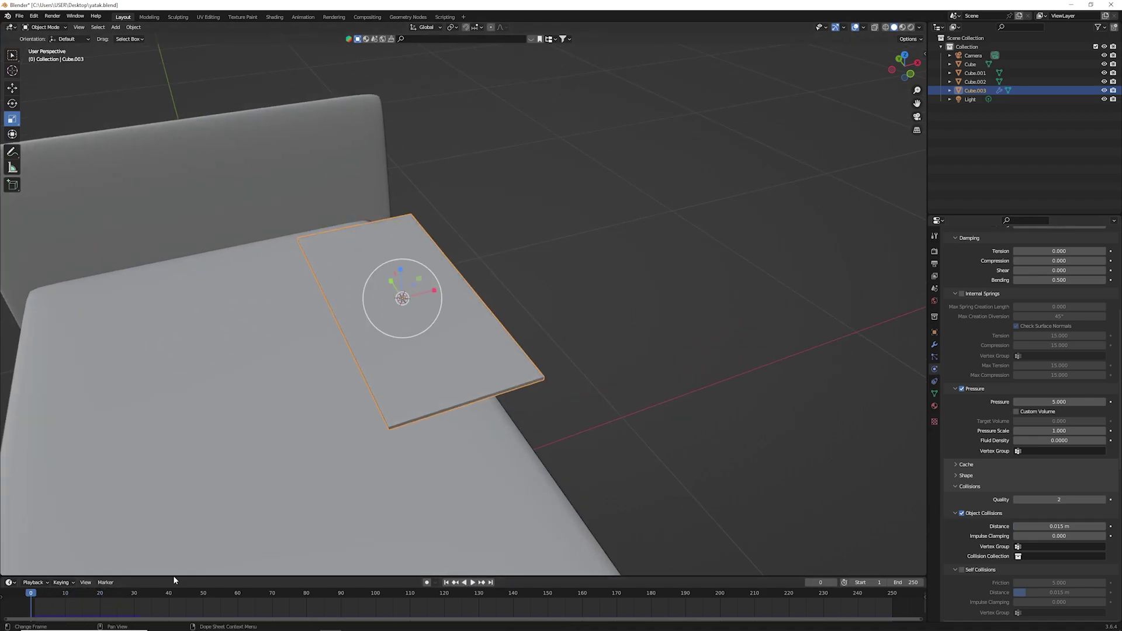
Step: Retest with self-collisions on, then turn them off and replay until the pillow inflates
left_click(962, 570)
key("space")
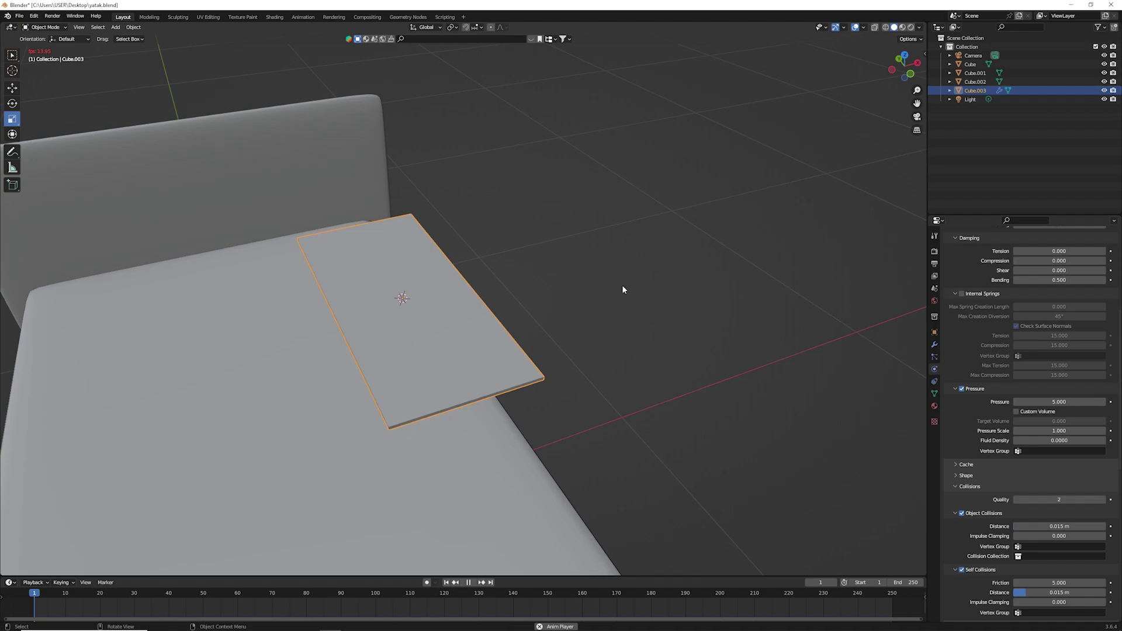
key("space")
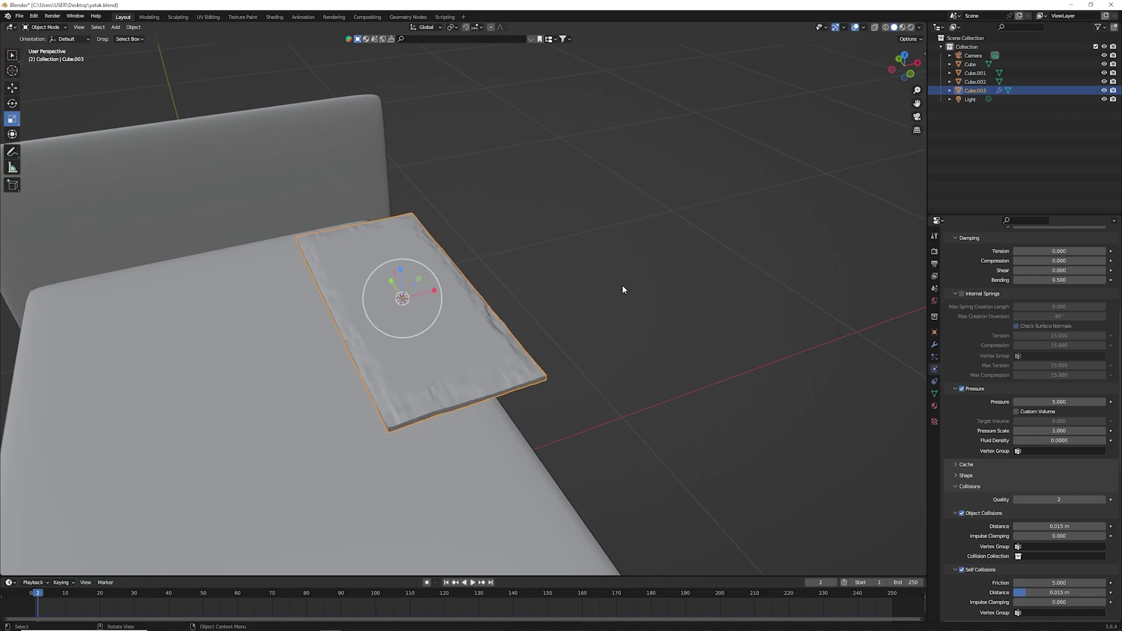
key("space")
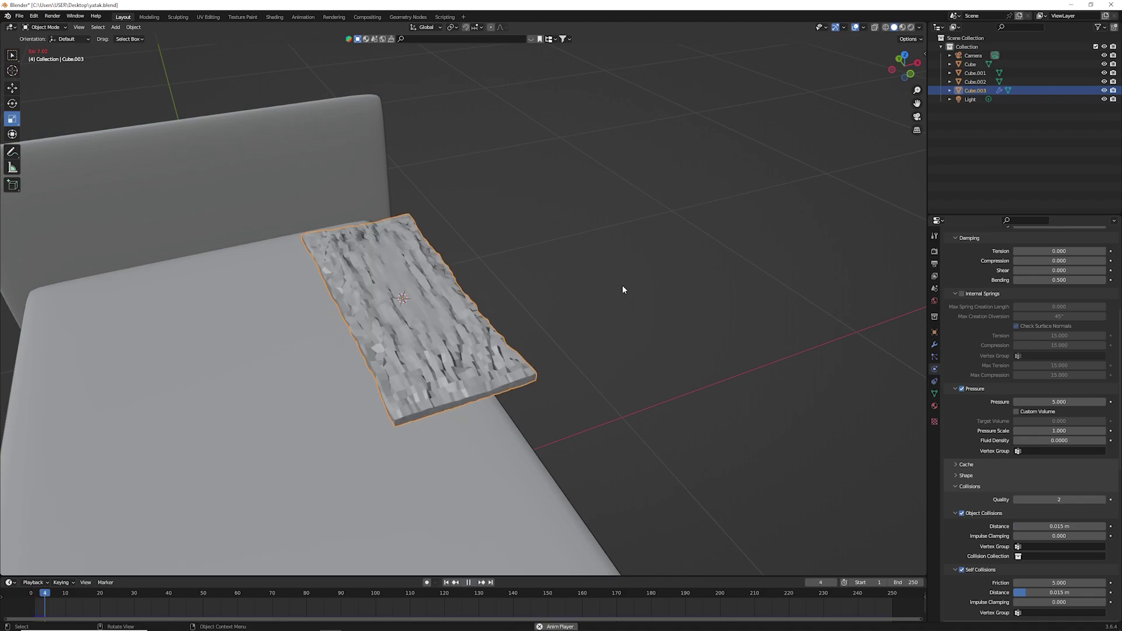
key("space")
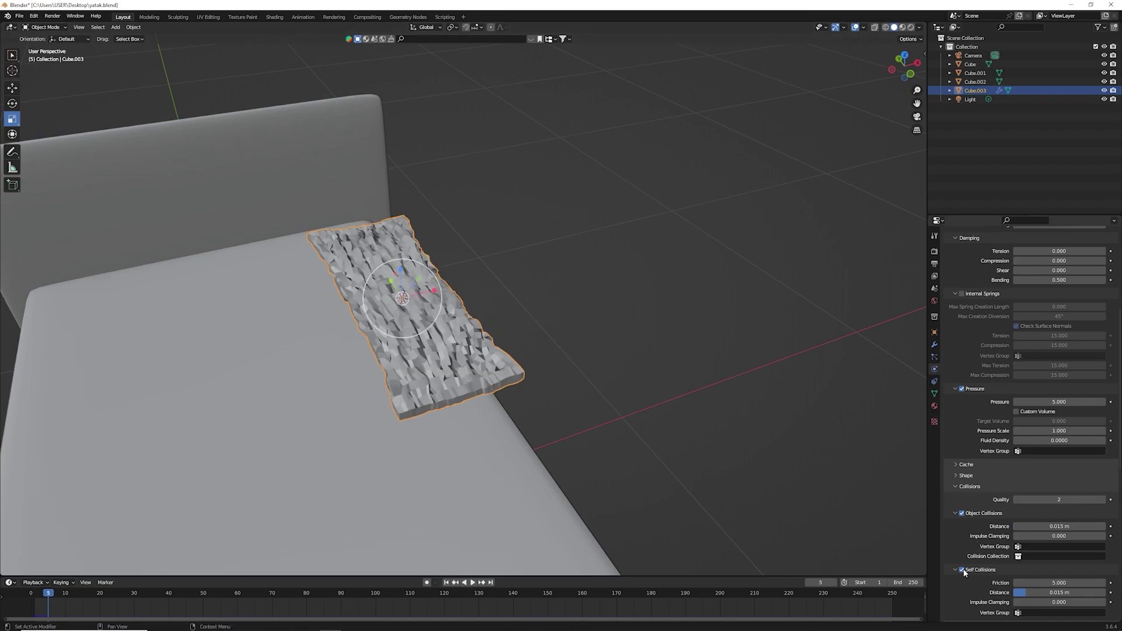
left_click(963, 570)
key("shift+Left")
key("space")
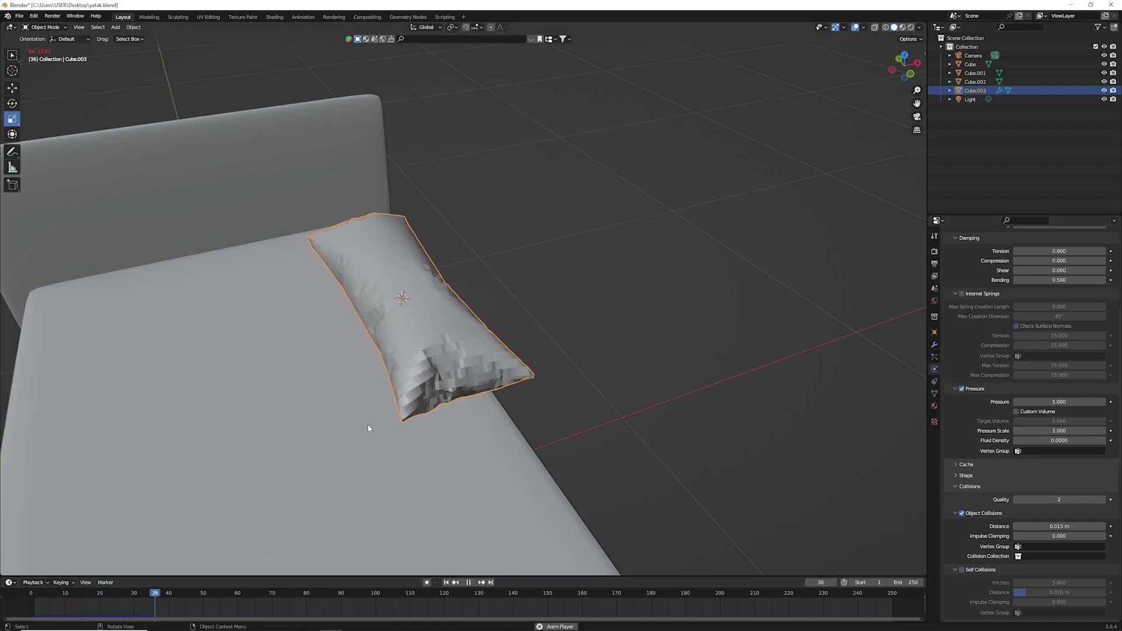
key("space")
mouse_move(367, 424)
middle_mouse_down()
mouse_move(692, 222)
mouse_move(660, 237)
middle_mouse_up()
Step: Shade the pillow smooth, toggle auto smooth, and apply all transforms
right_click(616, 277)
left_click(616, 277)
middle_click_drag(626, 270, 649, 226)
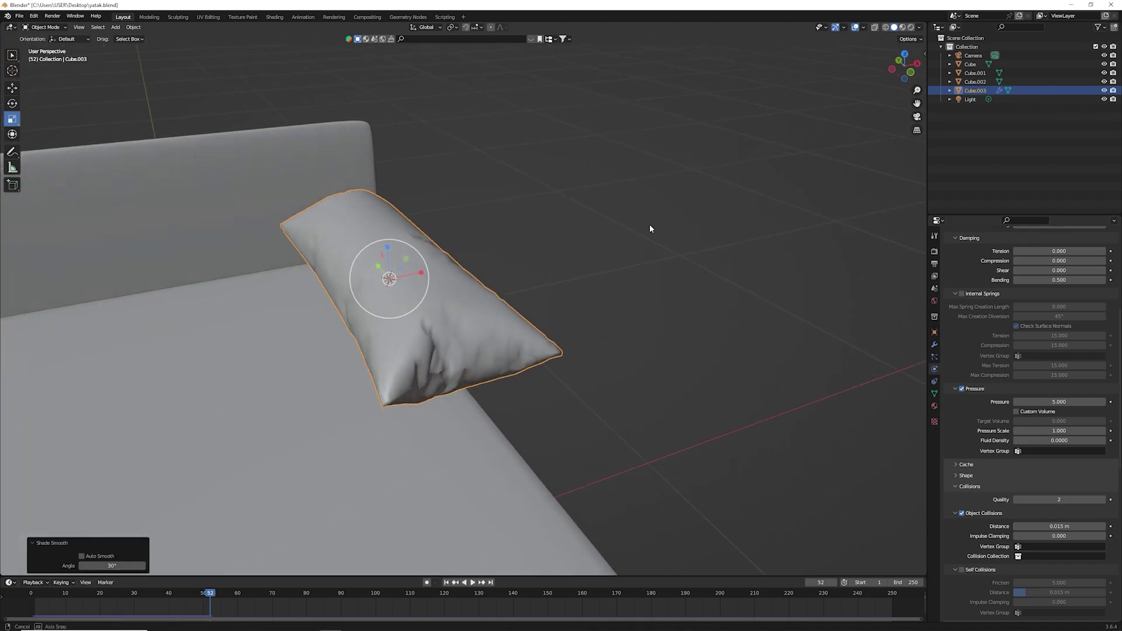
left_click(934, 395)
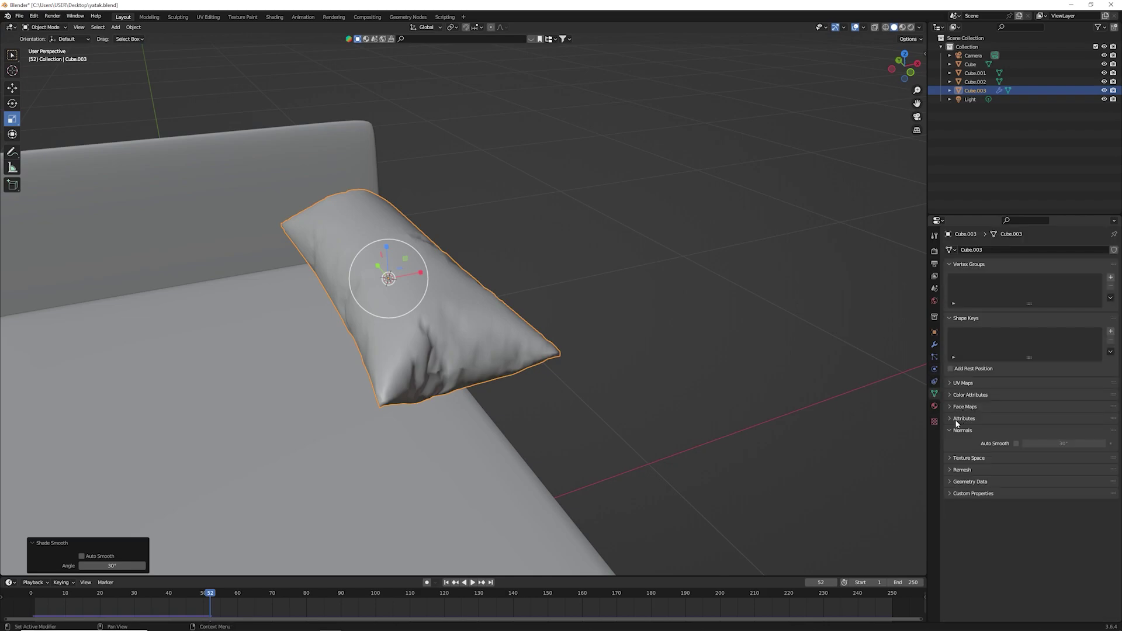
left_click(1016, 443)
key("ctrl+a")
left_click(462, 381)
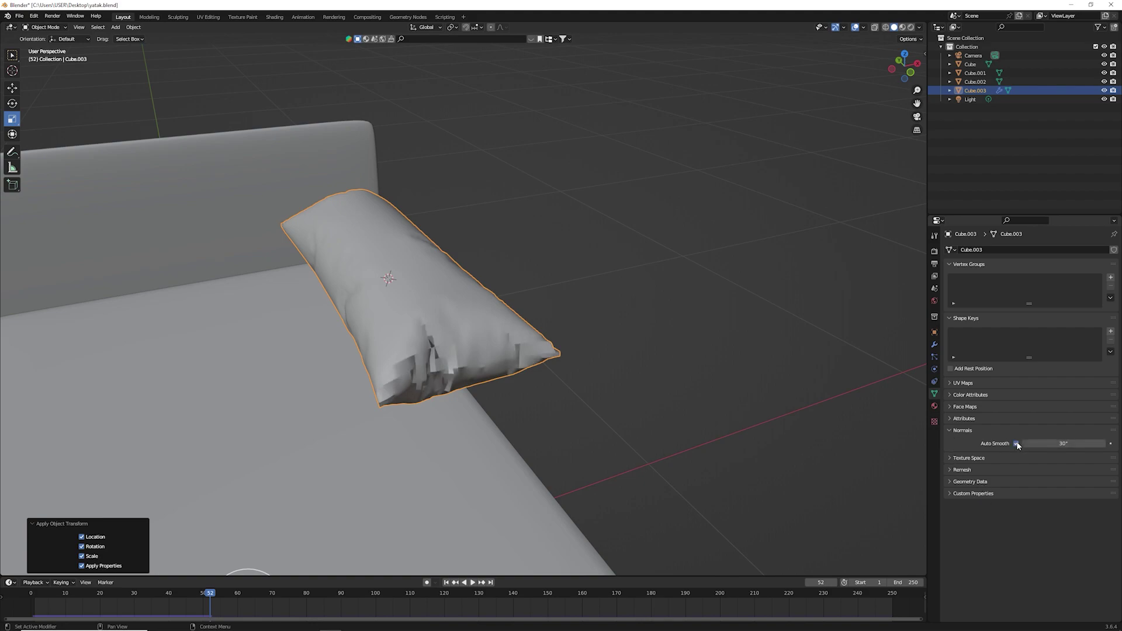
Step: Add a Subdivision Surface modifier, then apply the Collision, Cloth and Subdivision modifiers
right_click(409, 321)
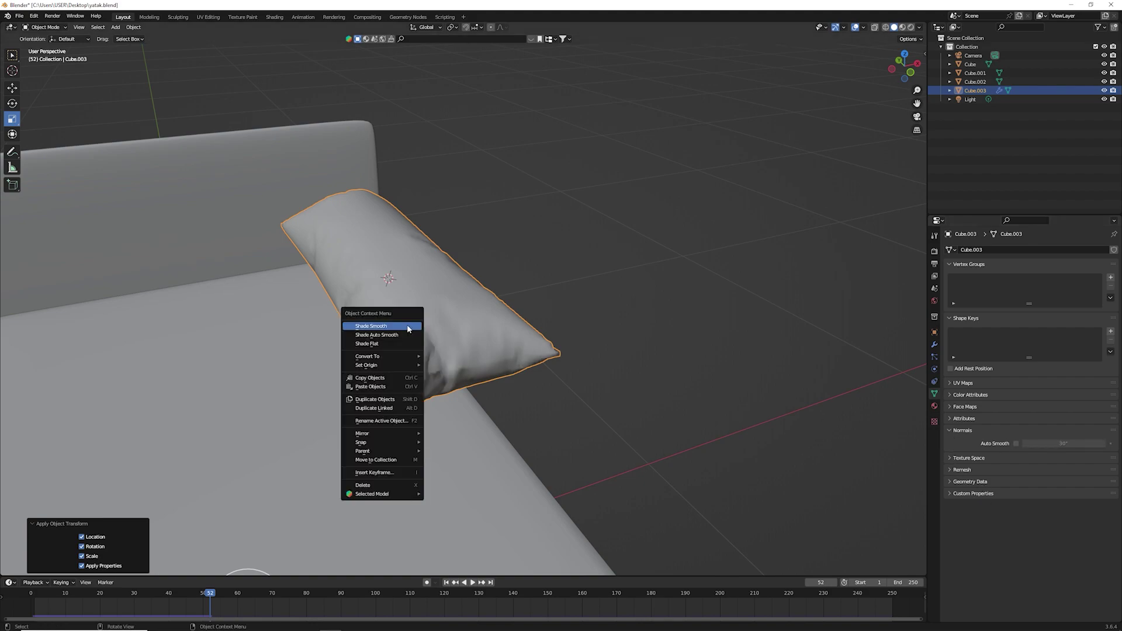
left_click(934, 345)
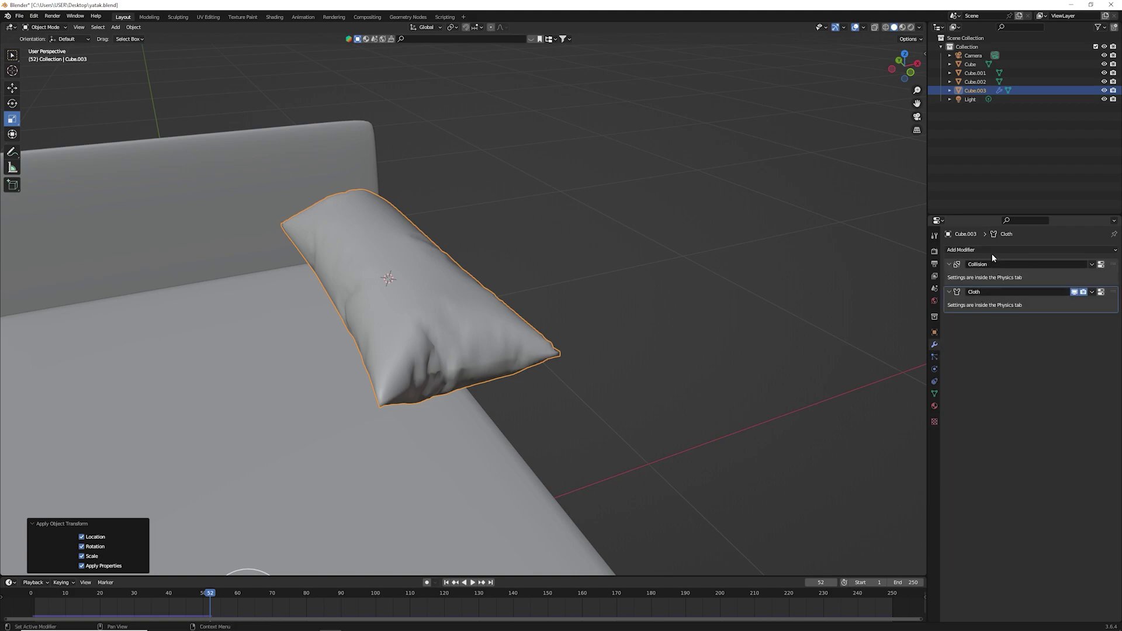
left_click(991, 252)
left_click(949, 400)
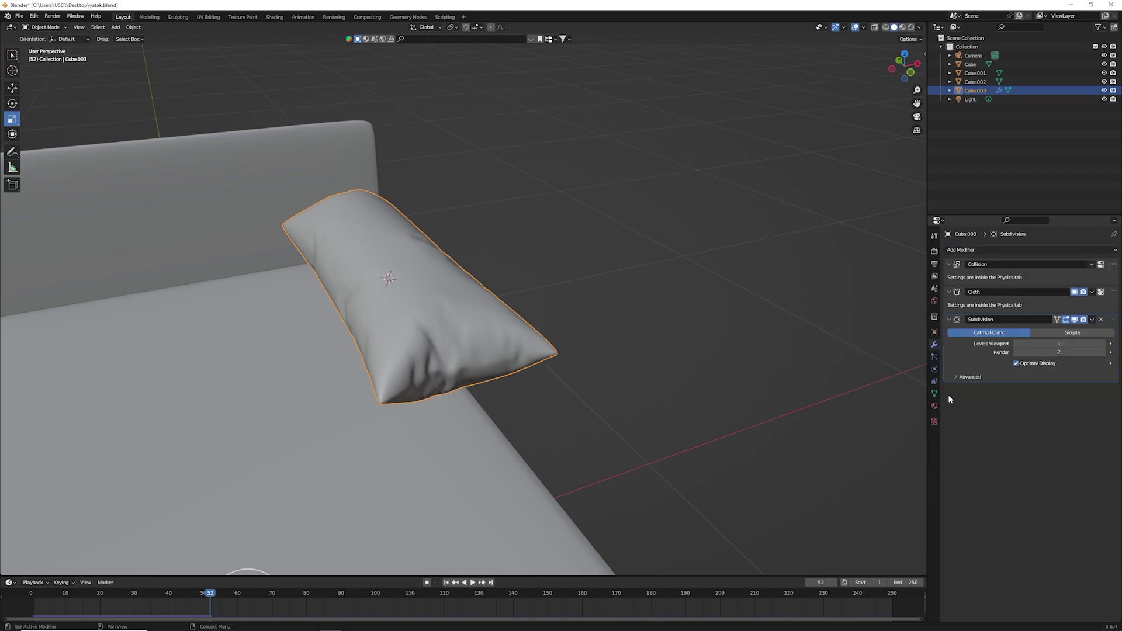
left_click(1103, 343)
left_click(1091, 264)
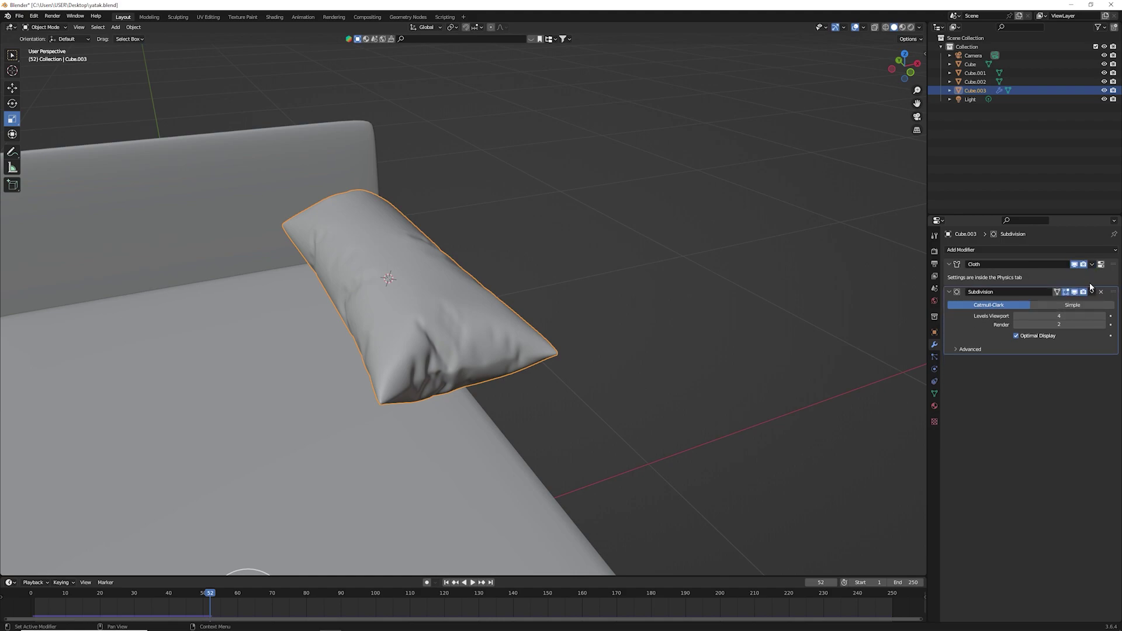
left_click(1092, 264)
left_click(1092, 264)
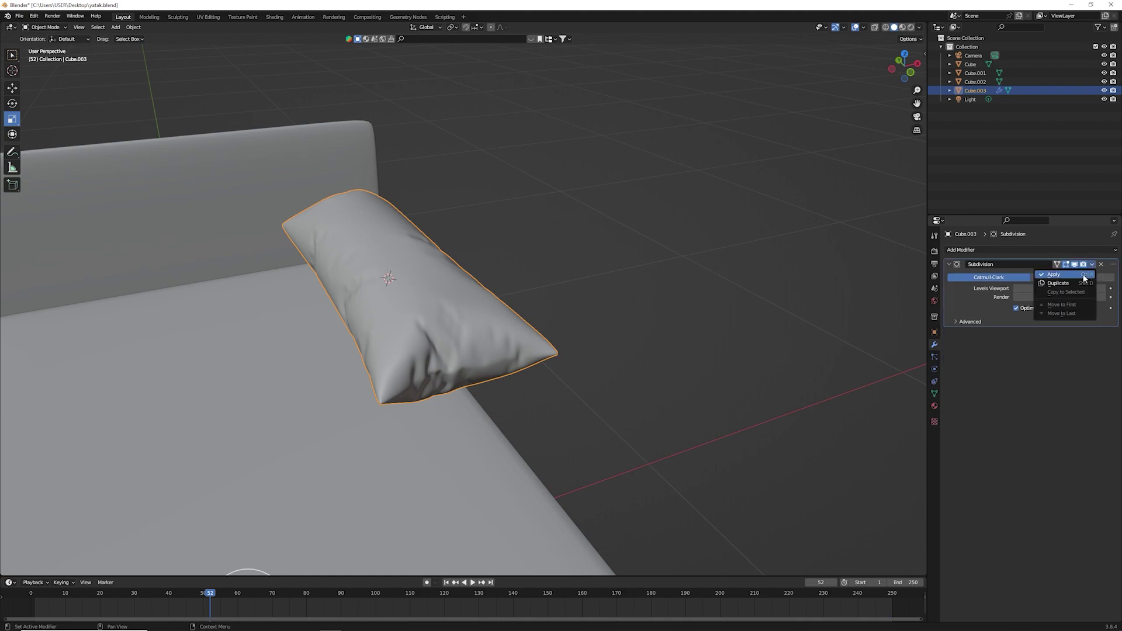
left_click(635, 248)
middle_click_drag(635, 247, 233, 200)
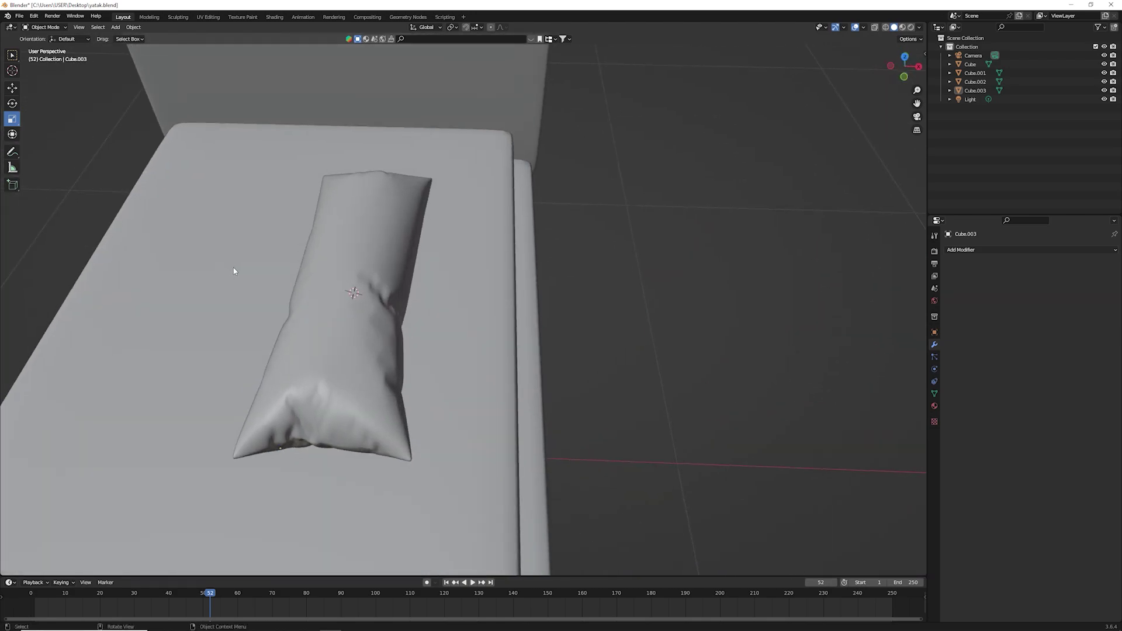
Step: Set the pillow's origin to its geometry and slide it along Y toward the headboard
left_click(362, 233)
mouse_move(362, 233)
middle_mouse_down()
mouse_move(423, 209)
mouse_move(508, 223)
middle_mouse_up()
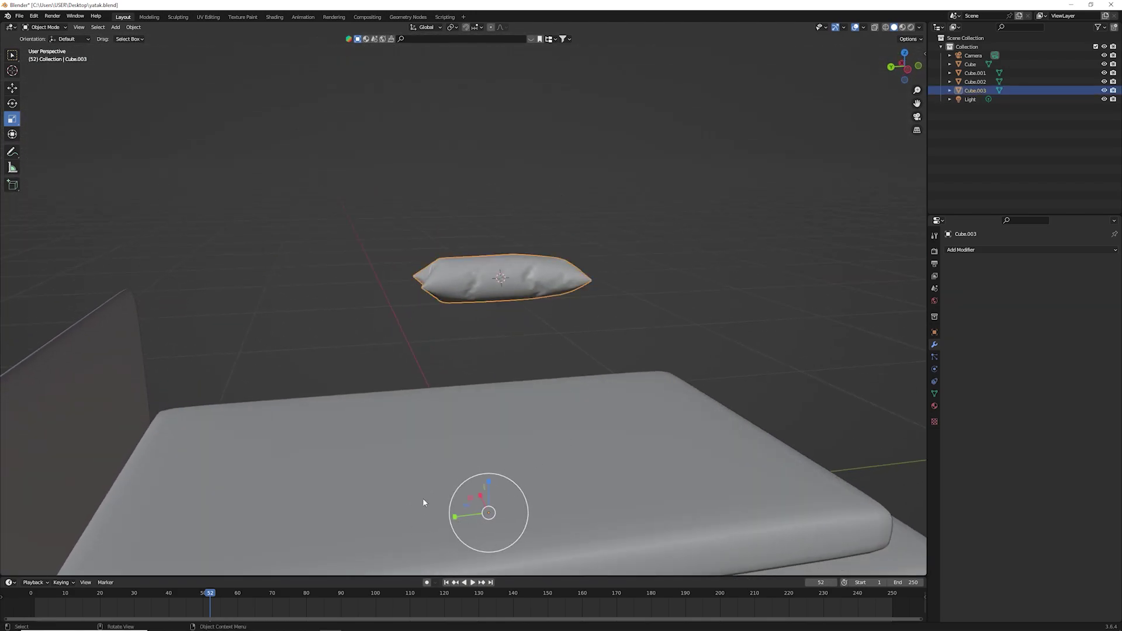
left_click(133, 27)
mouse_move(148, 46)
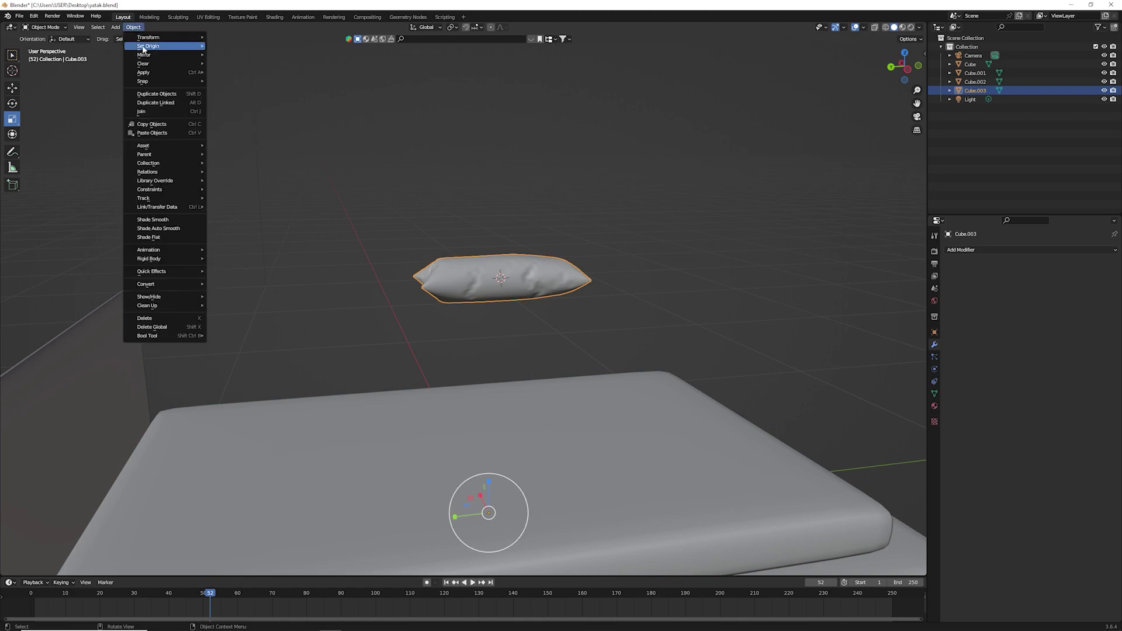
left_click(239, 55)
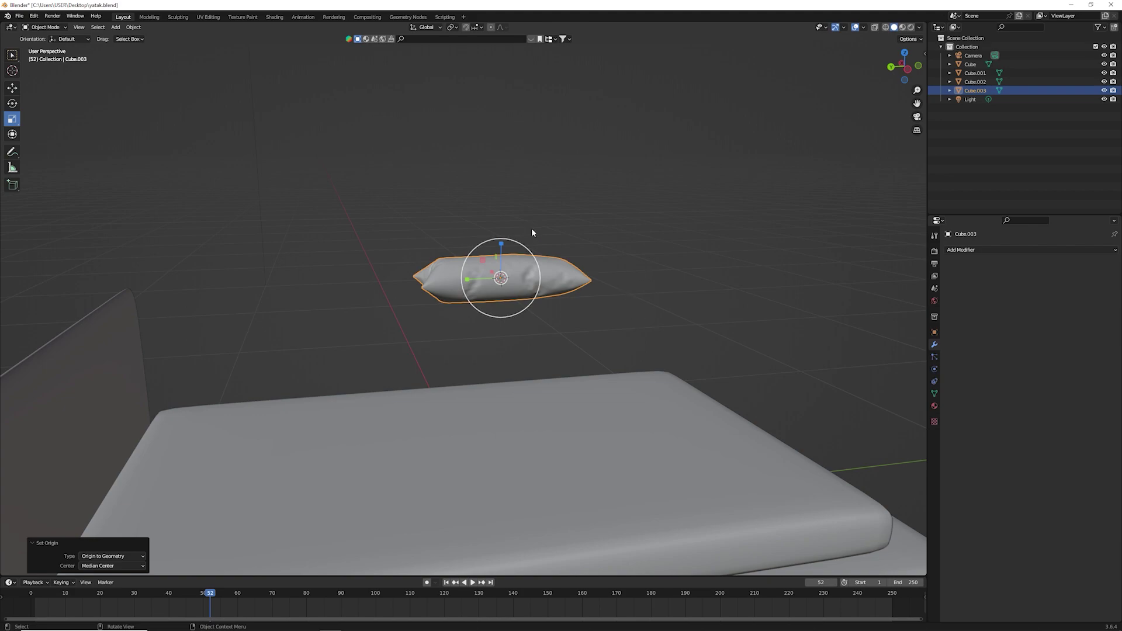
left_click(9, 91)
mouse_move(467, 279)
left_mouse_down()
mouse_move(211, 290)
mouse_move(200, 270)
left_mouse_up()
Step: In side view, rotate the pillow 90° around Z and lower it onto the bed
left_click(908, 70)
key("r")
key("z")
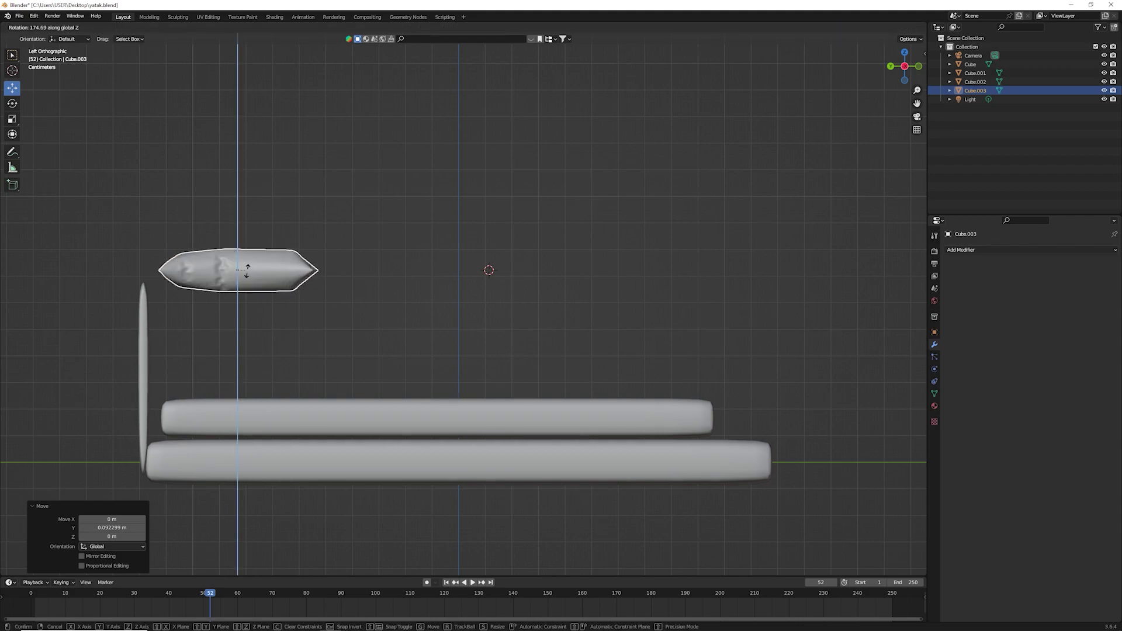
type("90")
key("Return")
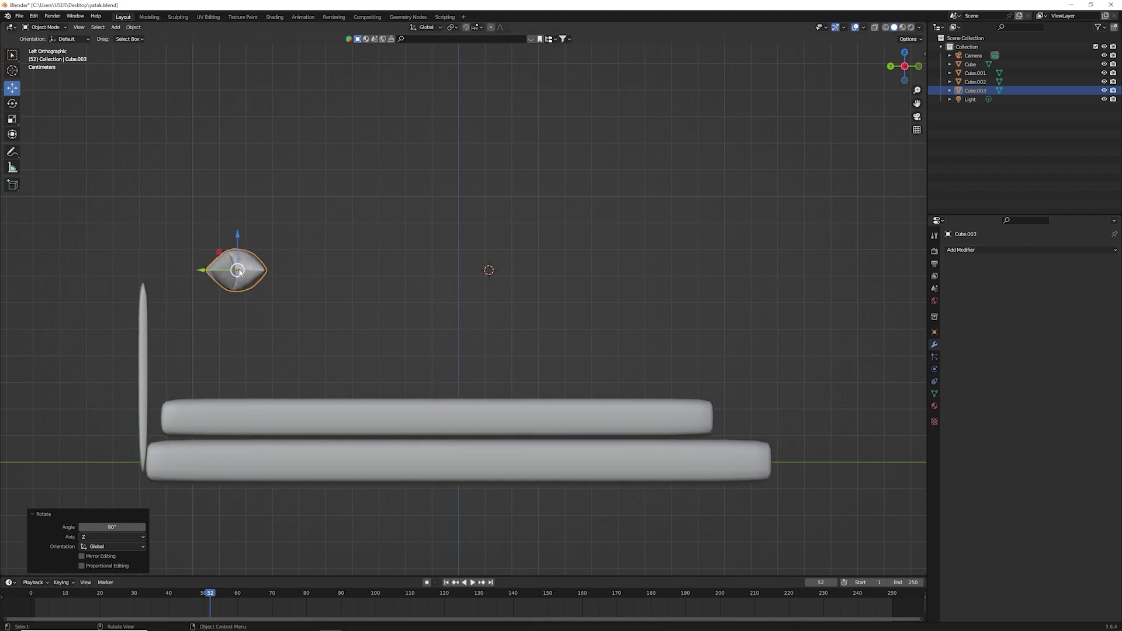
mouse_move(237, 243)
left_mouse_down()
mouse_move(226, 350)
mouse_move(155, 375)
left_mouse_up()
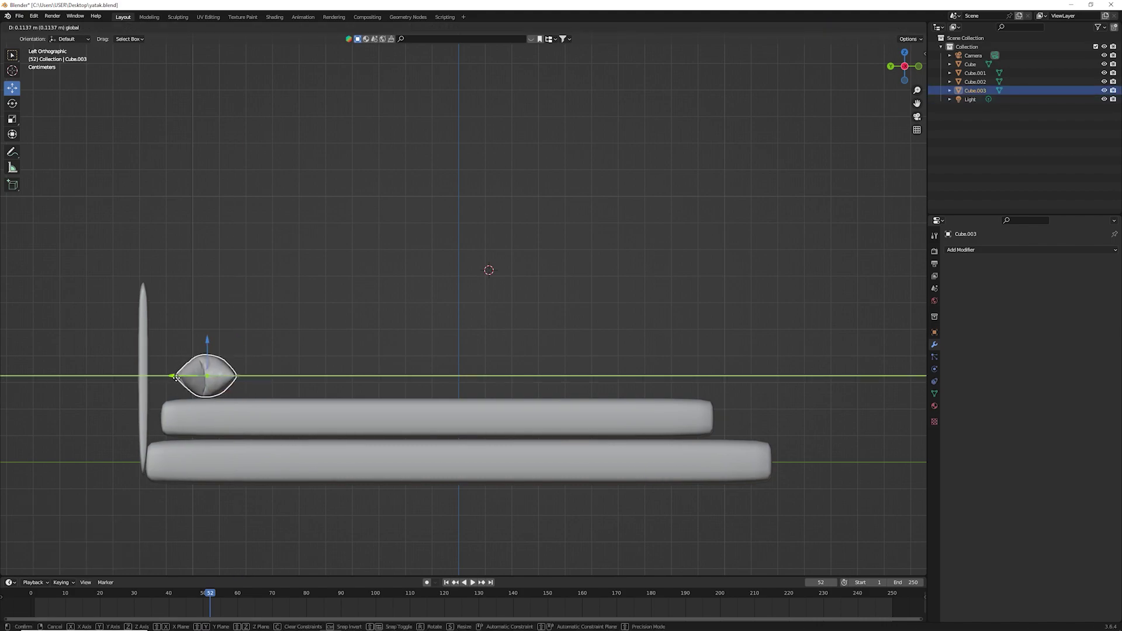
middle_click_drag(307, 270, 457, 256)
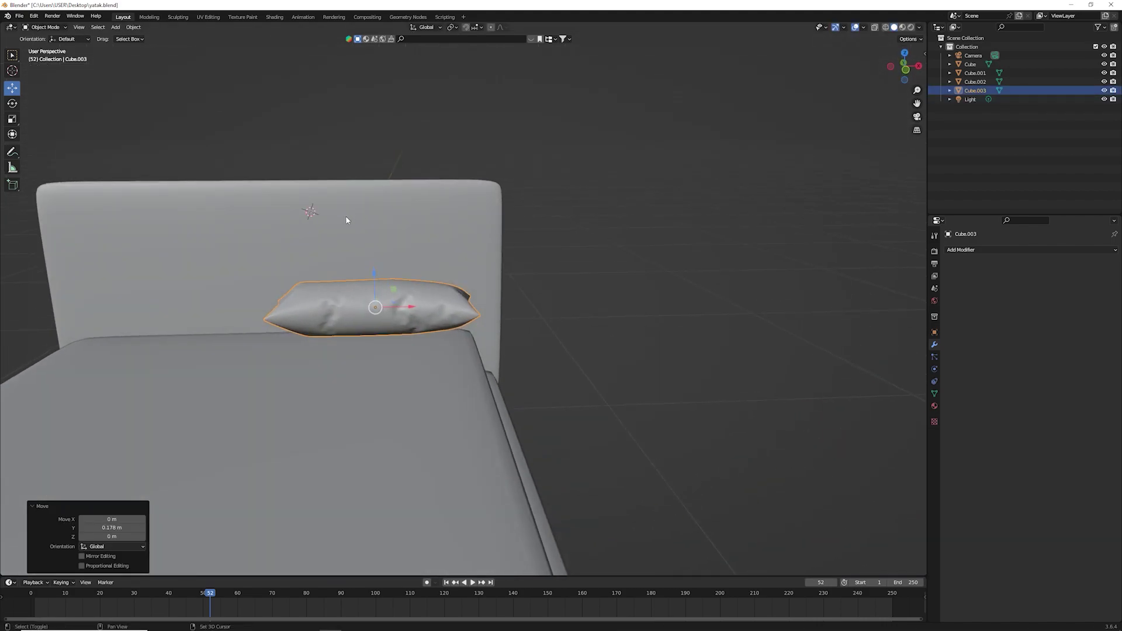
Step: Nudge the pillow slightly left along X and down along Z onto the mattress
scroll(459, 264, "up", 2)
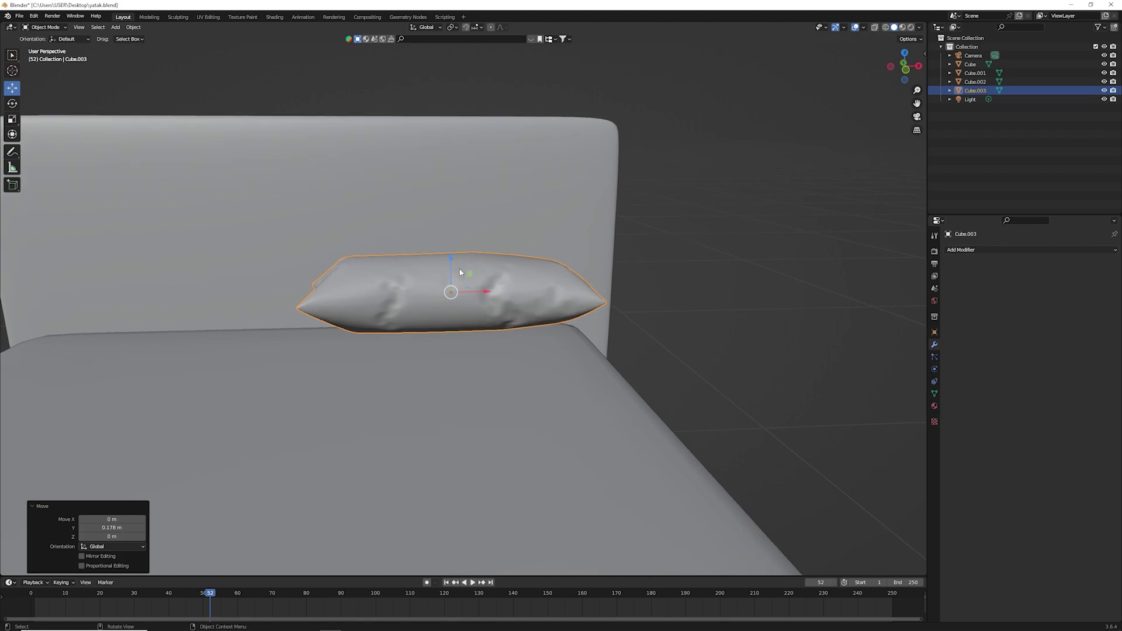
scroll(462, 269, "up", 2)
scroll(468, 264, "up", 1)
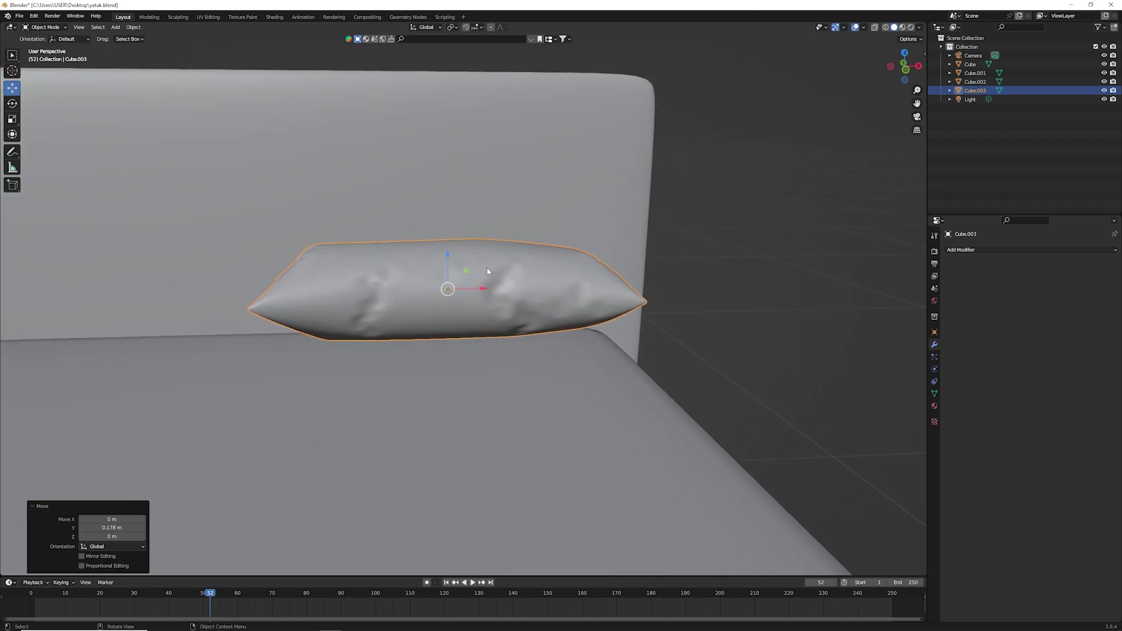
scroll(489, 273, "down", 1)
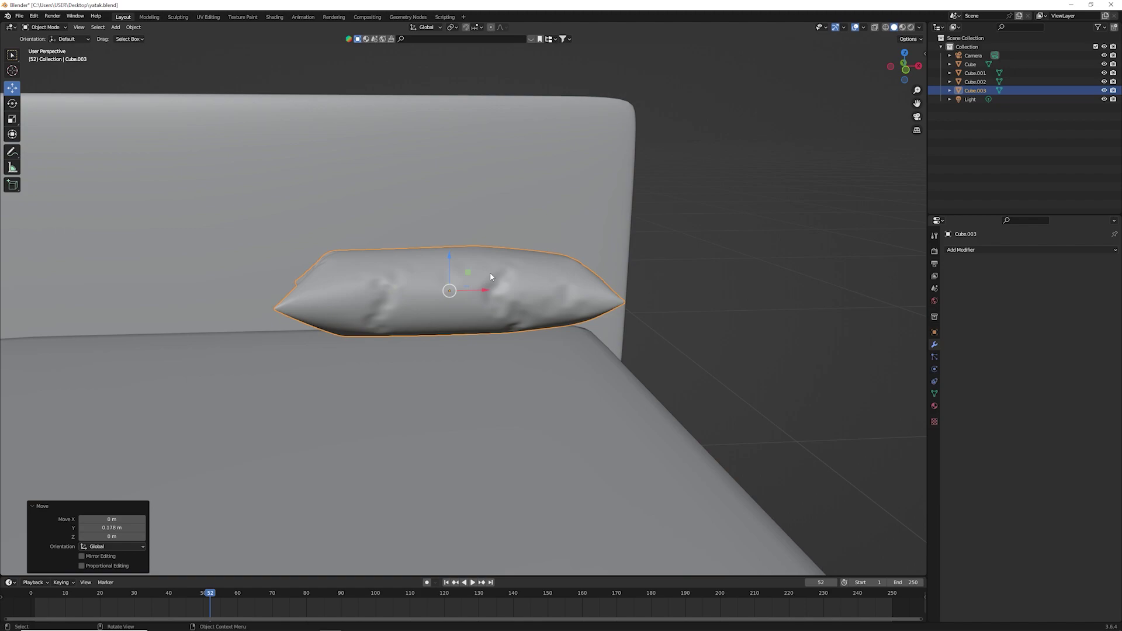
scroll(490, 277, "up", 2)
left_click_drag(494, 311, 454, 319)
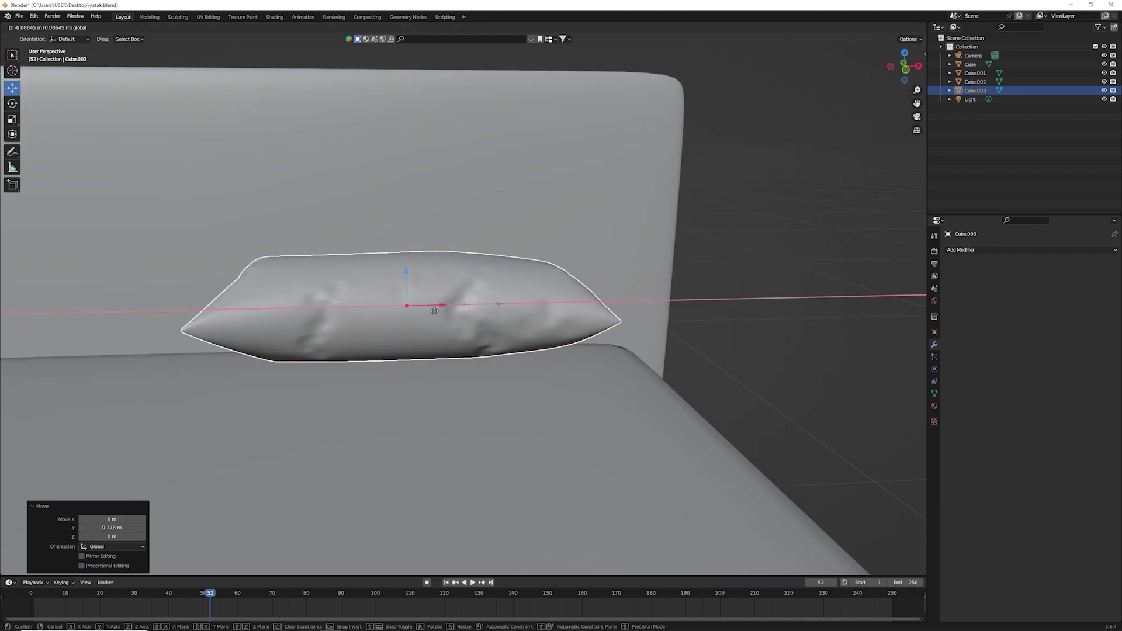
mouse_move(595, 302)
middle_mouse_down()
mouse_move(601, 331)
mouse_move(653, 321)
mouse_move(667, 230)
middle_mouse_up()
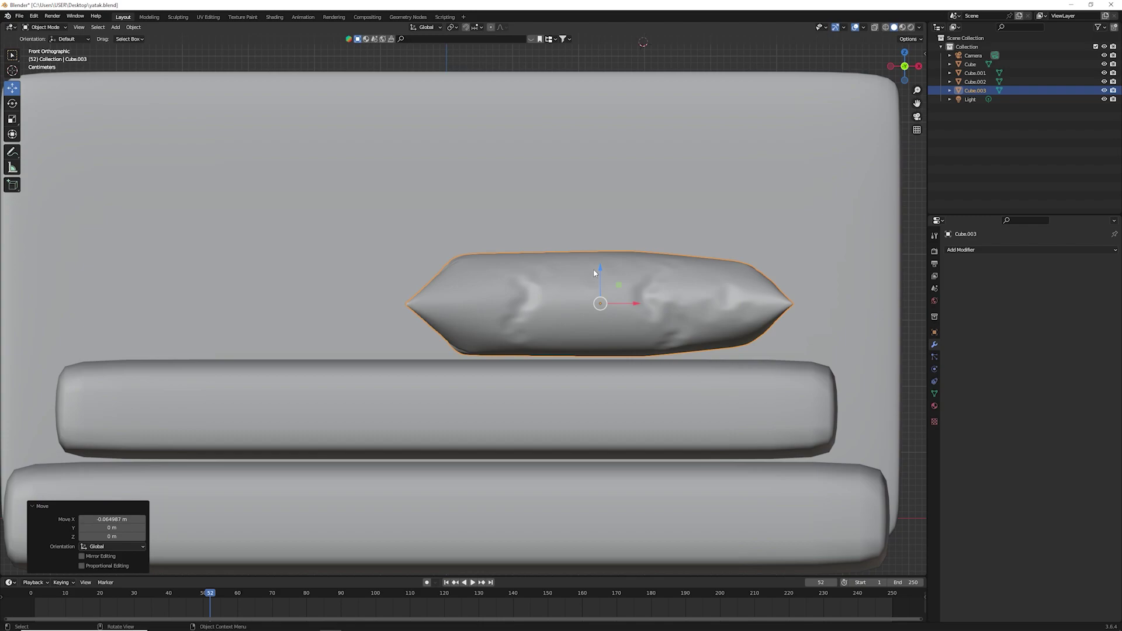
left_click_drag(598, 269, 599, 272)
mouse_move(599, 271)
middle_mouse_down()
mouse_move(575, 280)
mouse_move(594, 281)
middle_mouse_up()
Step: Duplicate the pillow and place the copy beside the first one
key("shift+d")
right_click(593, 283)
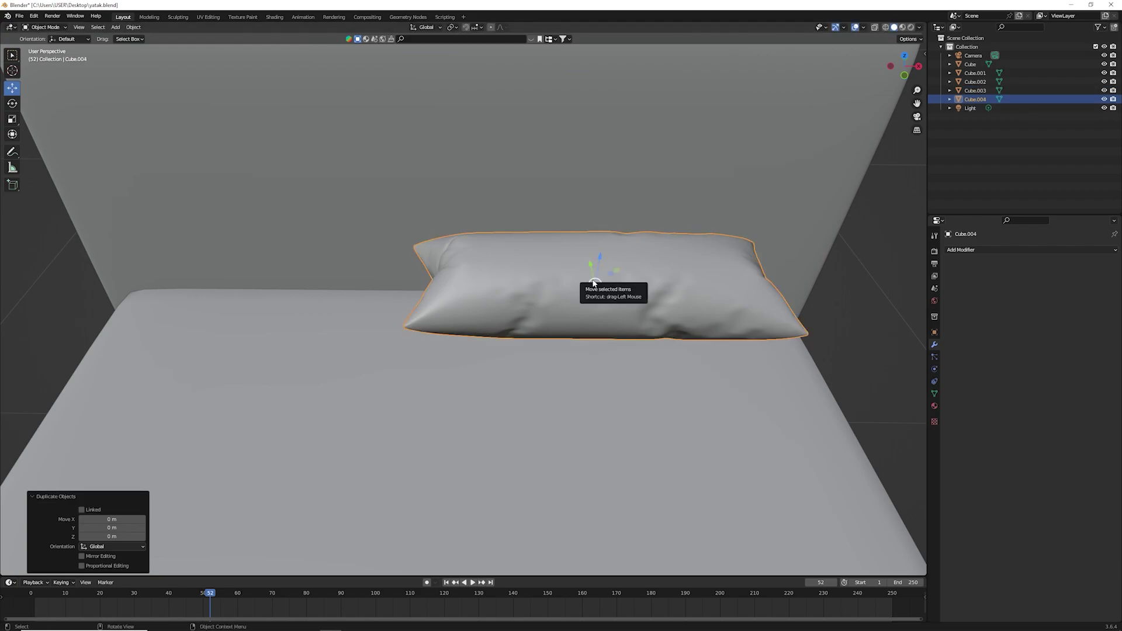
left_click_drag(623, 286, 302, 299)
middle_click_drag(301, 299, 308, 270)
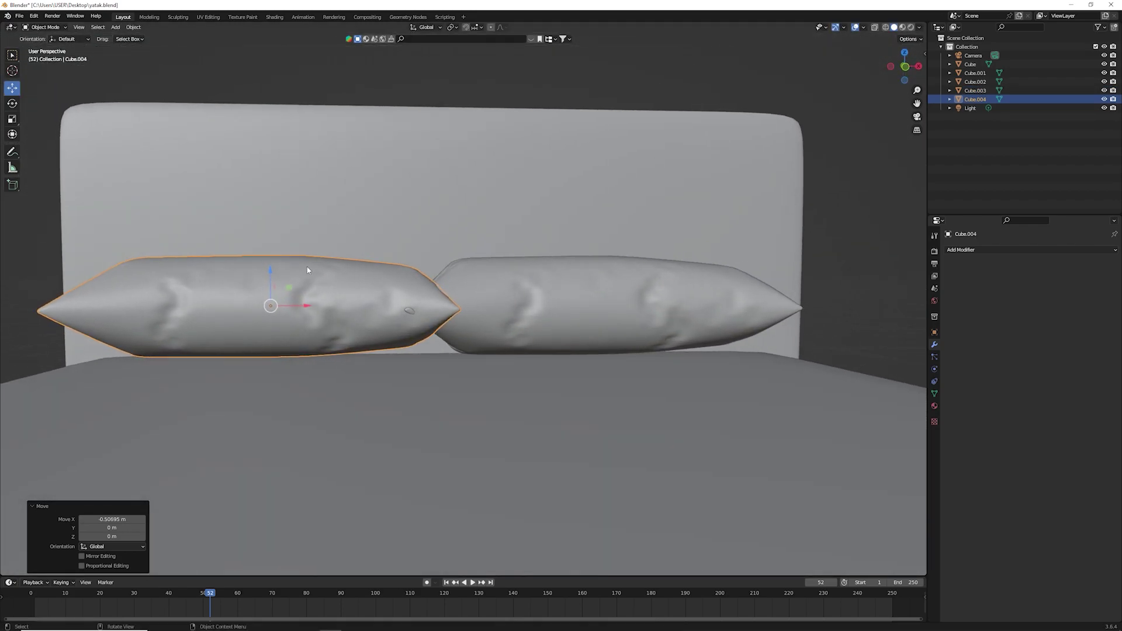
Step: Tilt the second pillow about 3.37° and raise it so it leans on the first
left_click(12, 104)
left_click_drag(301, 298, 291, 283)
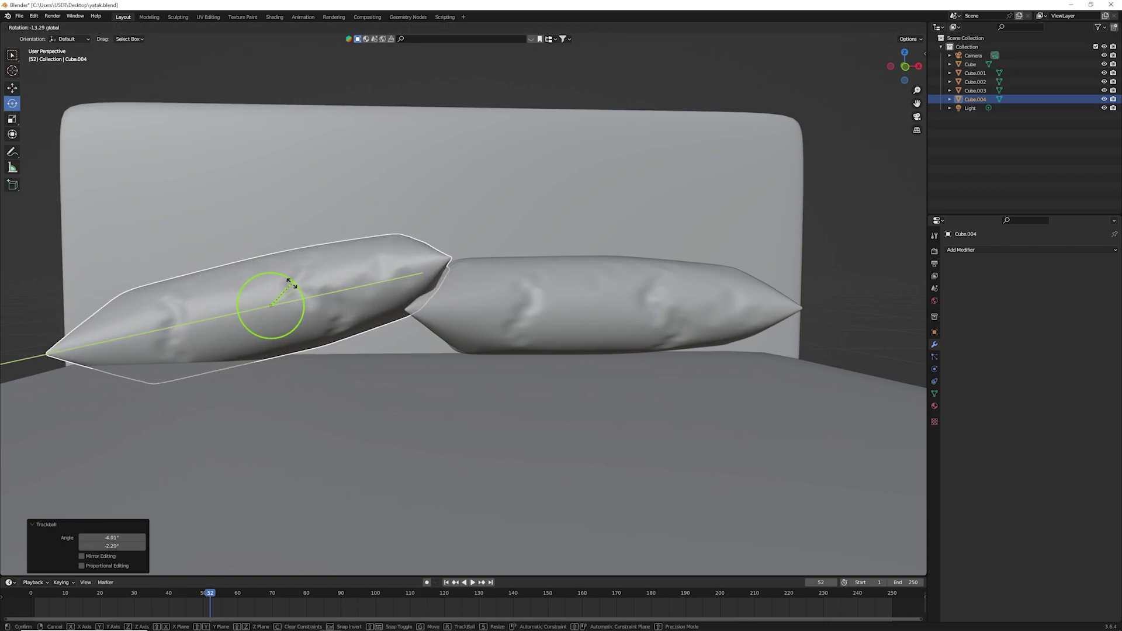
left_click(290, 283)
key("shift+space")
key("g")
left_click_drag(275, 270, 274, 243)
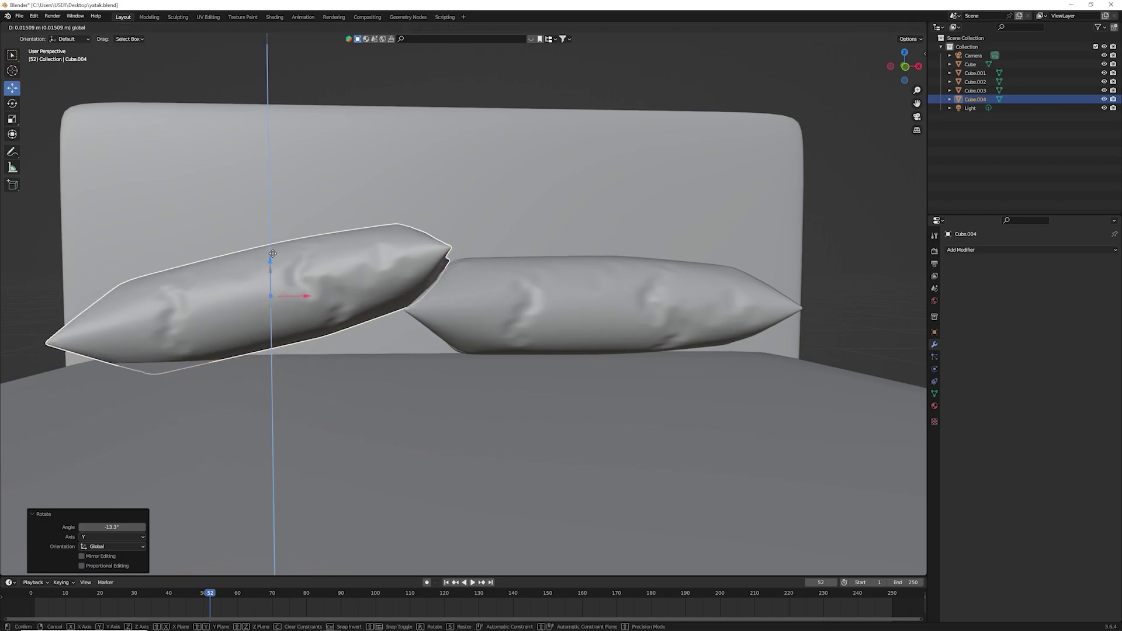
left_click(12, 104)
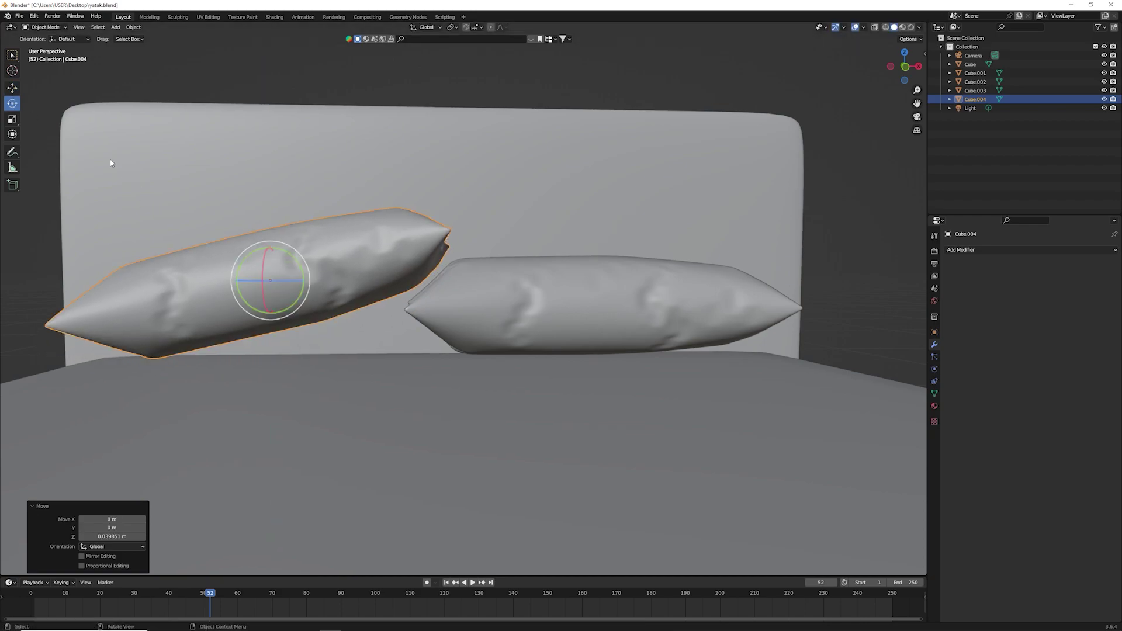
left_click_drag(300, 261, 262, 257)
left_click(12, 87)
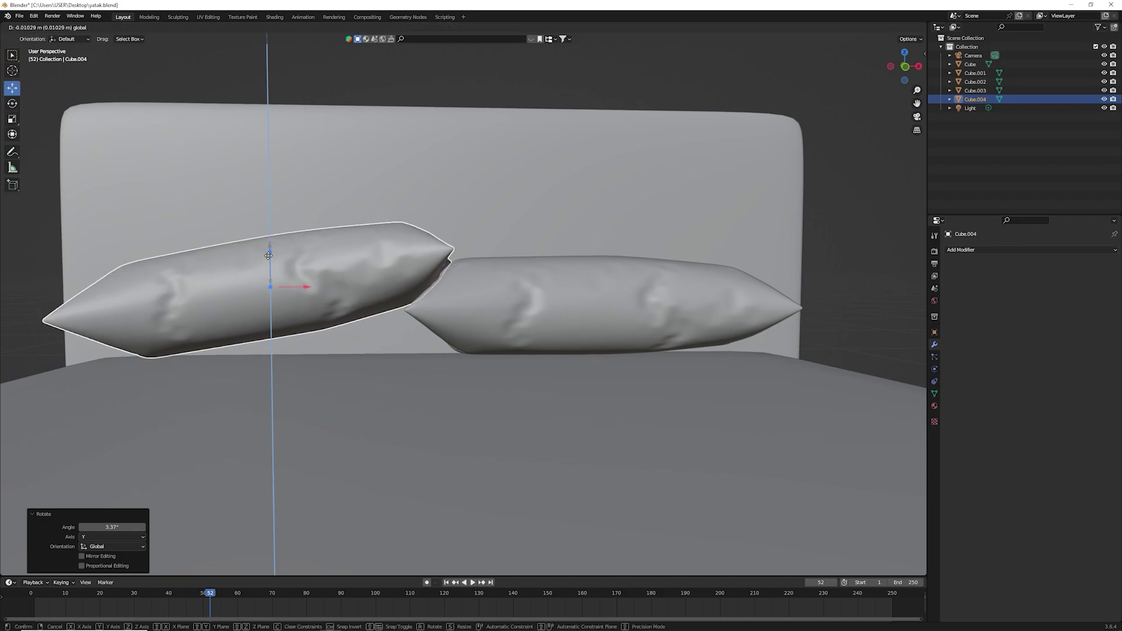
Step: Select both pillows and slide them slightly along the bed's length toward the headboard
left_click(865, 230)
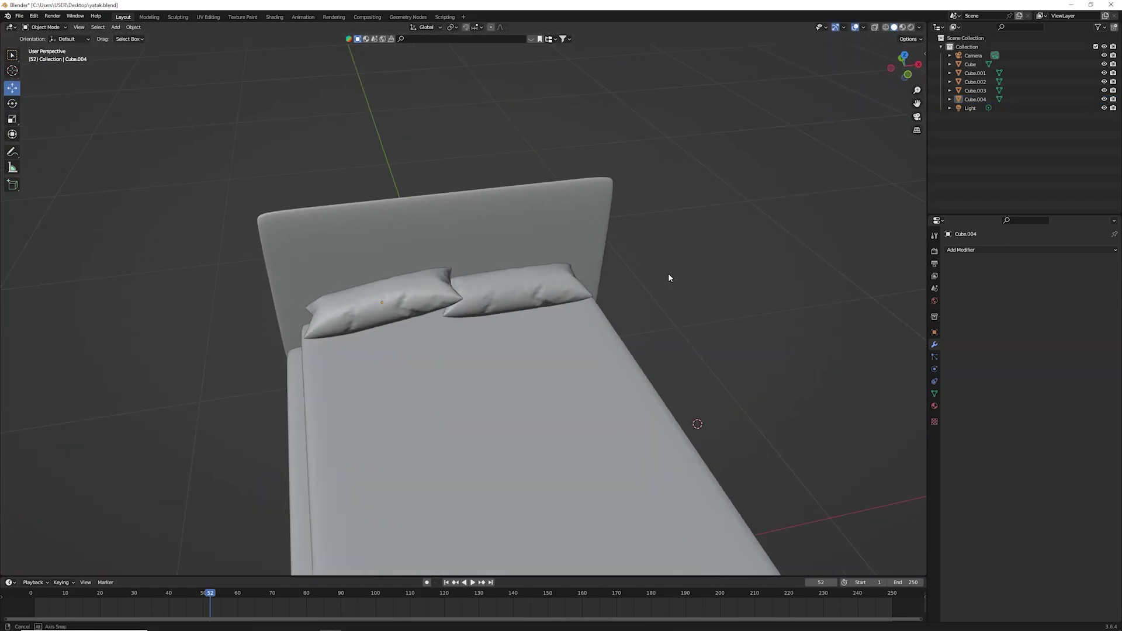
mouse_move(865, 230)
middle_mouse_down()
mouse_move(651, 240)
mouse_move(763, 292)
mouse_move(501, 288)
middle_mouse_up()
left_click(470, 274)
left_click(460, 320, "shift")
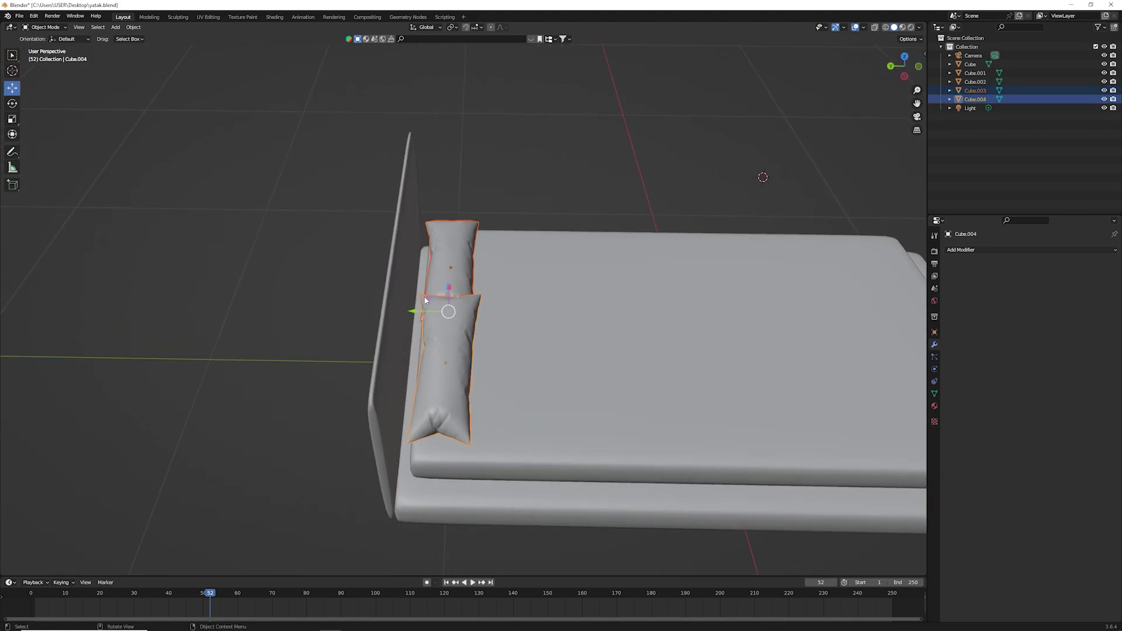
left_click_drag(423, 318, 438, 316)
left_click(438, 316)
left_click(618, 221)
middle_click_drag(618, 221, 622, 210)
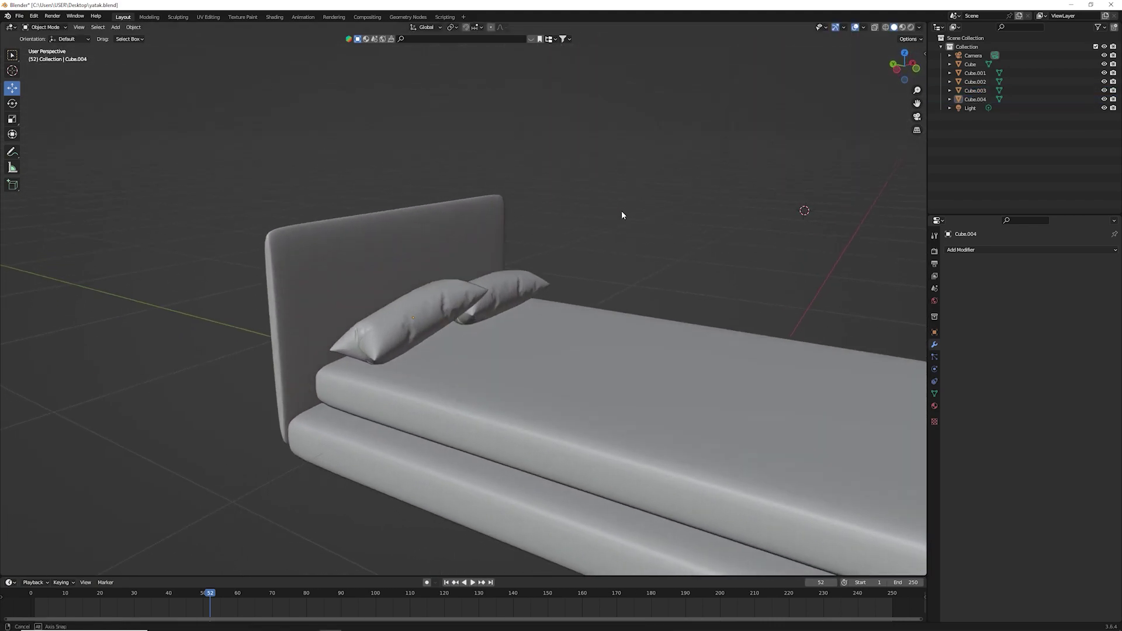
scroll(687, 255, "down", 4)
scroll(717, 313, "up", 5)
scroll(716, 317, "down", 4)
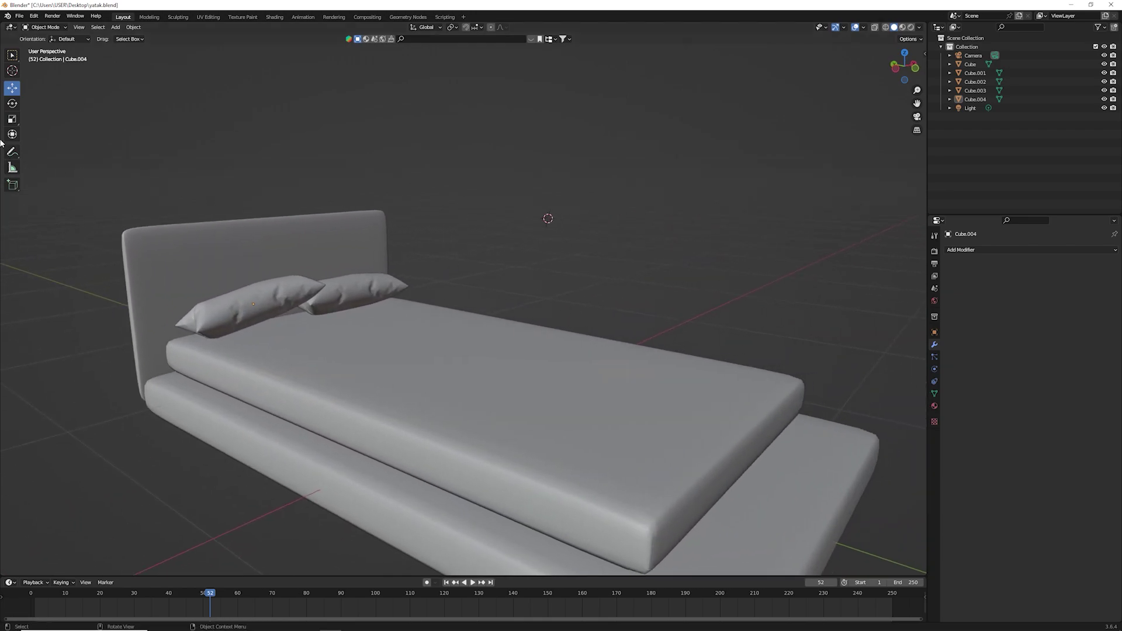
Step: Add a mesh Plane and shift it slightly along X
scroll(290, 114, "up", 3)
left_click(115, 27)
mouse_move(128, 37)
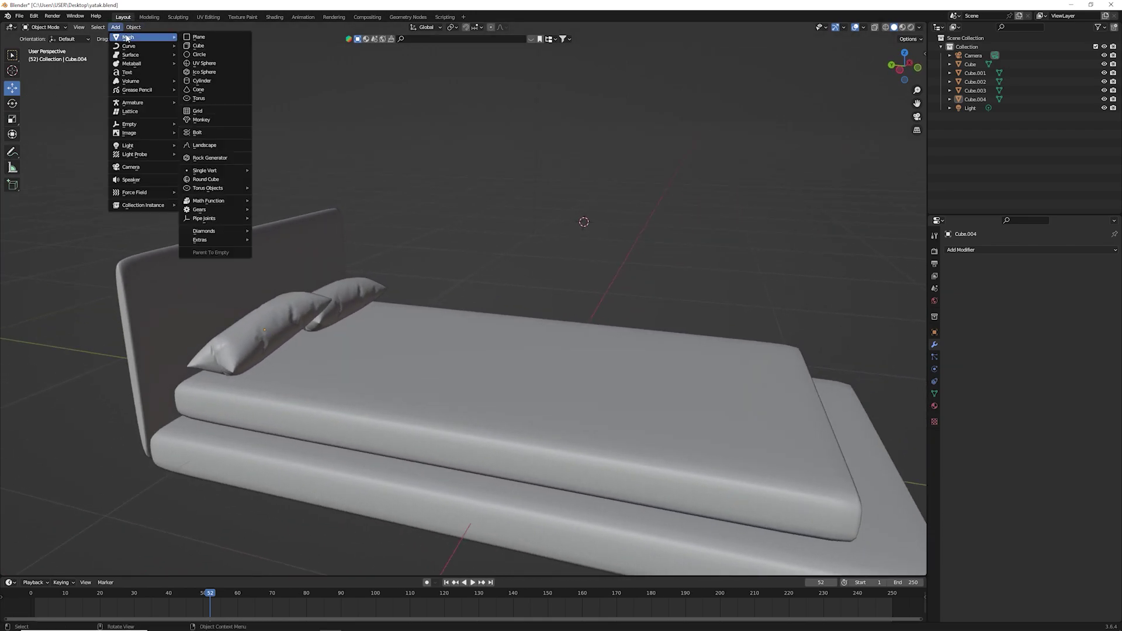
left_click(189, 38)
mouse_move(491, 258)
middle_mouse_down()
mouse_move(626, 260)
mouse_move(509, 308)
mouse_move(509, 278)
middle_mouse_up()
scroll(509, 278, "down", 3)
key("g")
key("x")
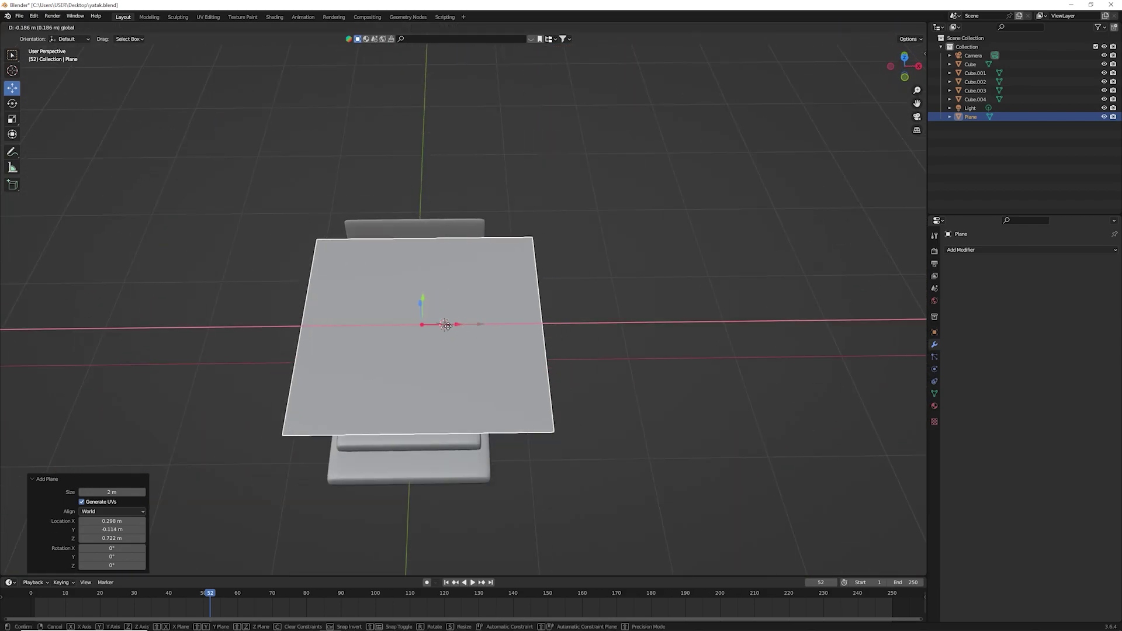
key("Return")
Step: In top view, stretch the plane along Y, narrow it in X, and centre it over the bed
left_click(905, 57)
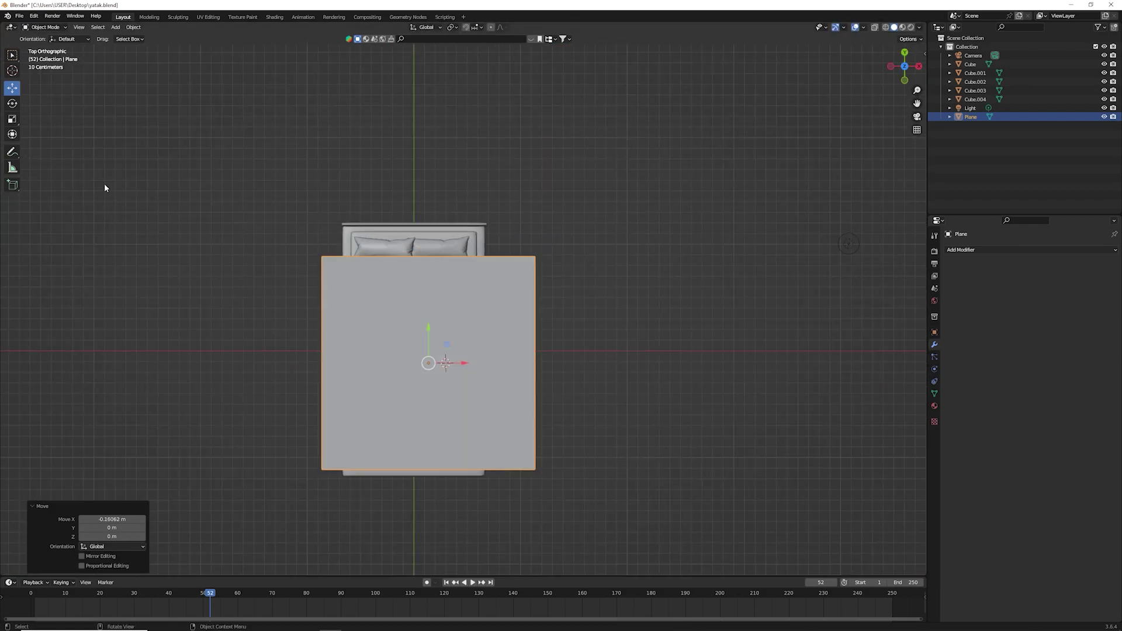
left_click(12, 119)
left_click_drag(428, 331, 429, 322)
left_click_drag(464, 363, 448, 363)
scroll(444, 372, "up", 3)
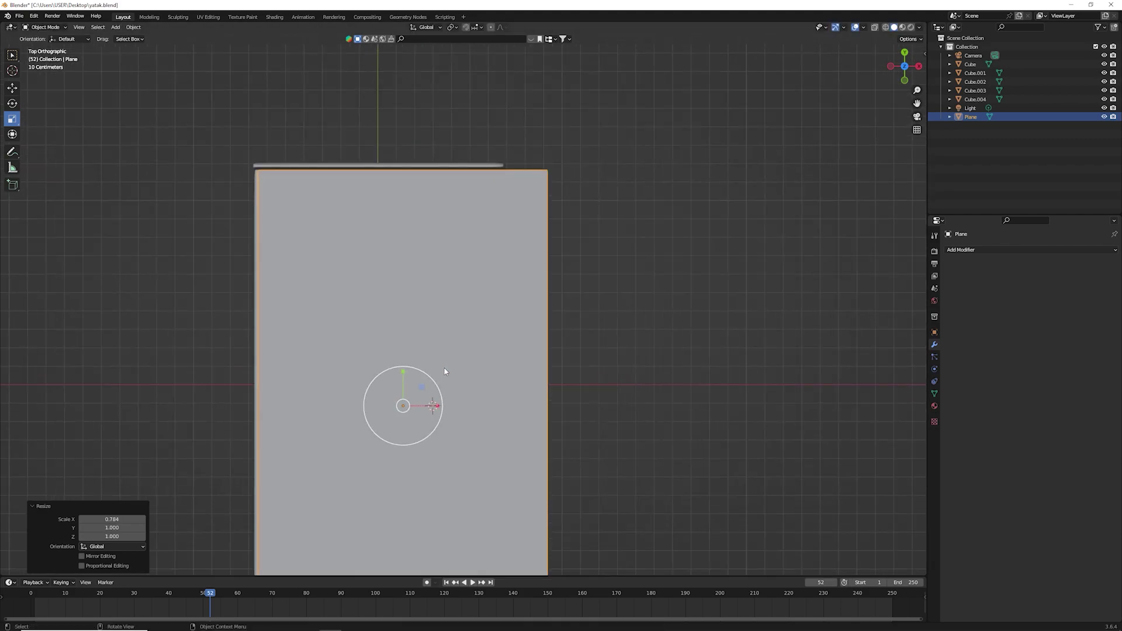
left_click(11, 87)
left_click_drag(437, 405, 413, 404)
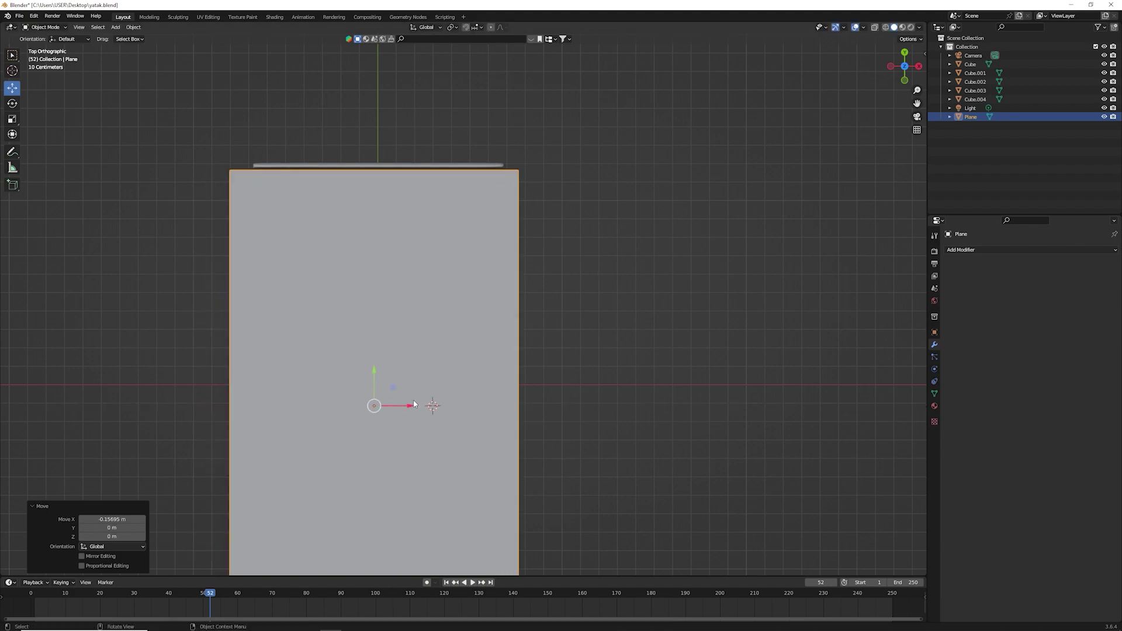
mouse_move(414, 404)
middle_mouse_down()
mouse_move(574, 195)
mouse_move(516, 298)
middle_mouse_up()
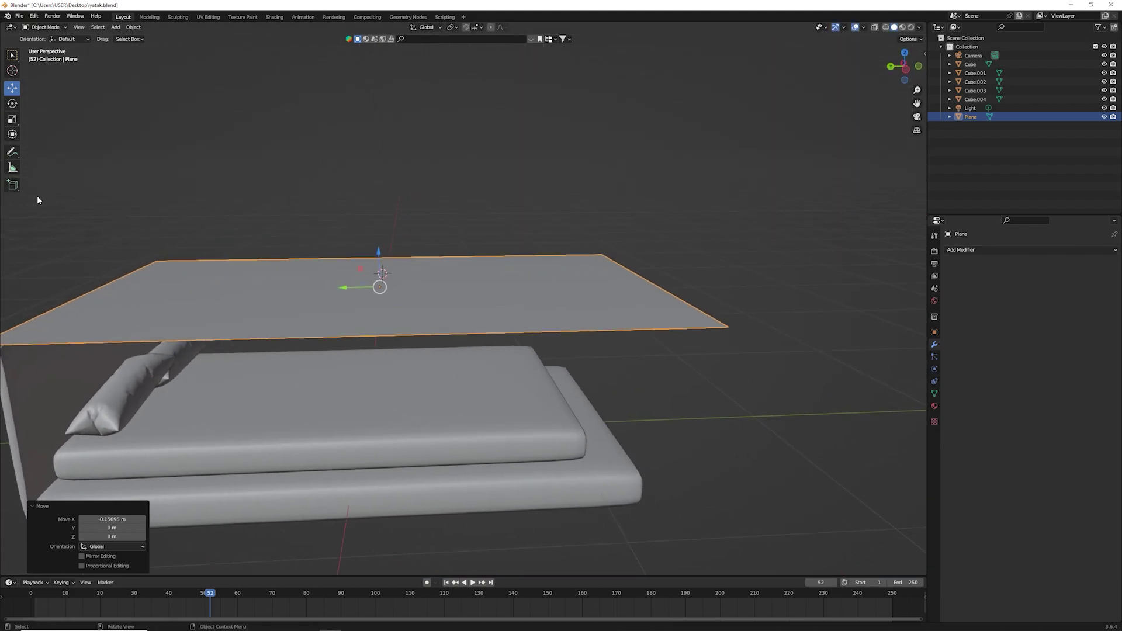
Step: Lengthen the blanket plane by moving its far edge along Y, then nudge the plane slightly
key("Tab")
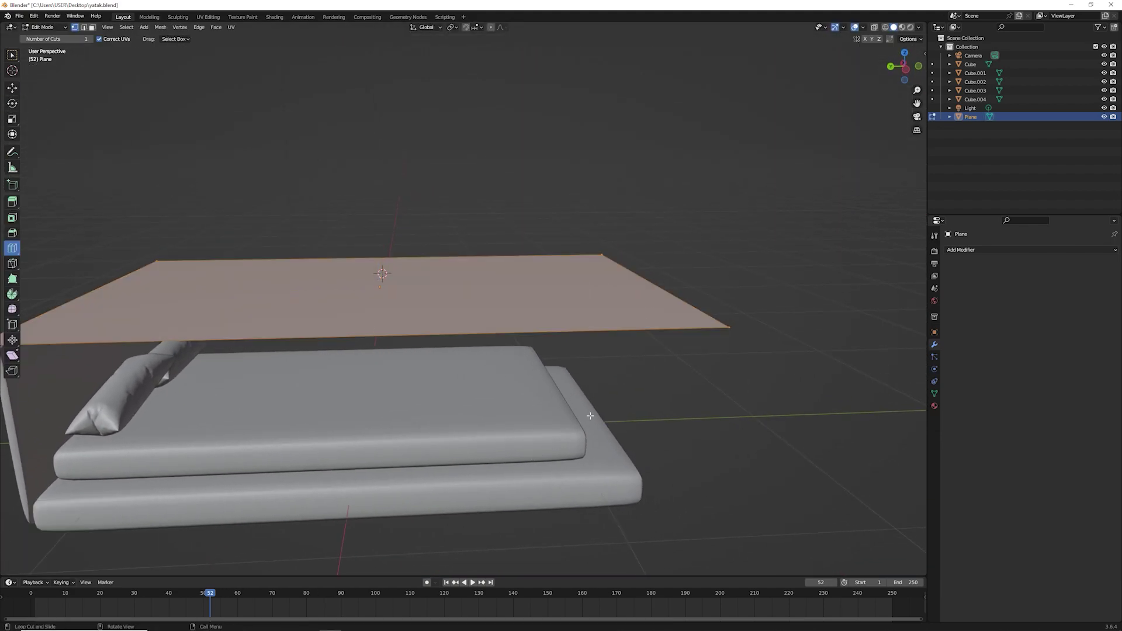
left_click(11, 55)
left_click_drag(543, 212, 750, 416)
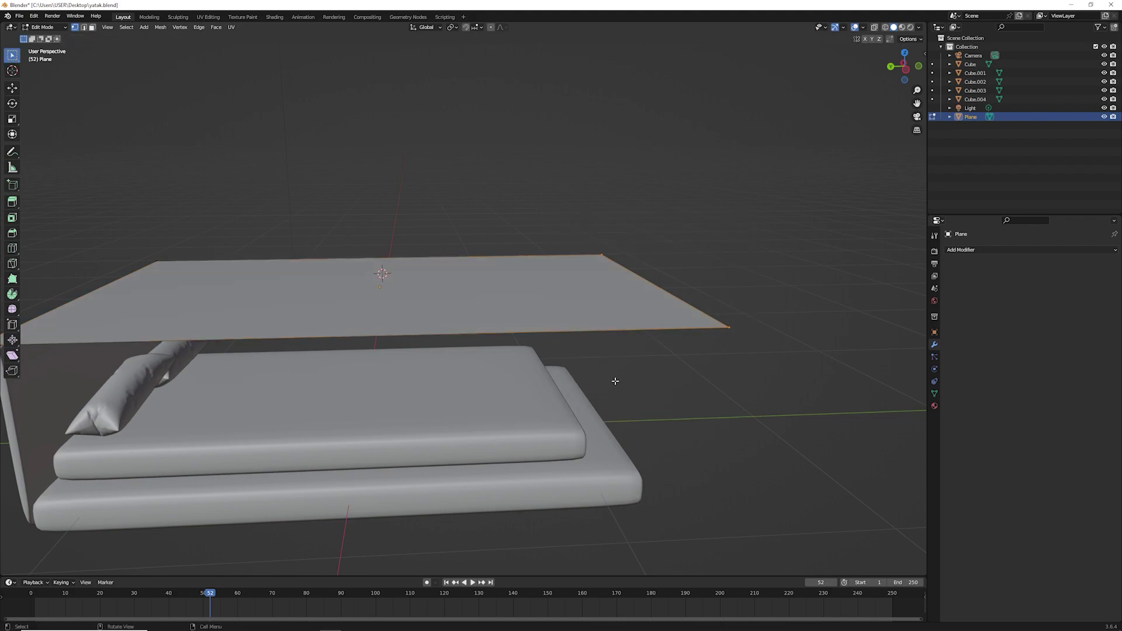
key("g")
key("y")
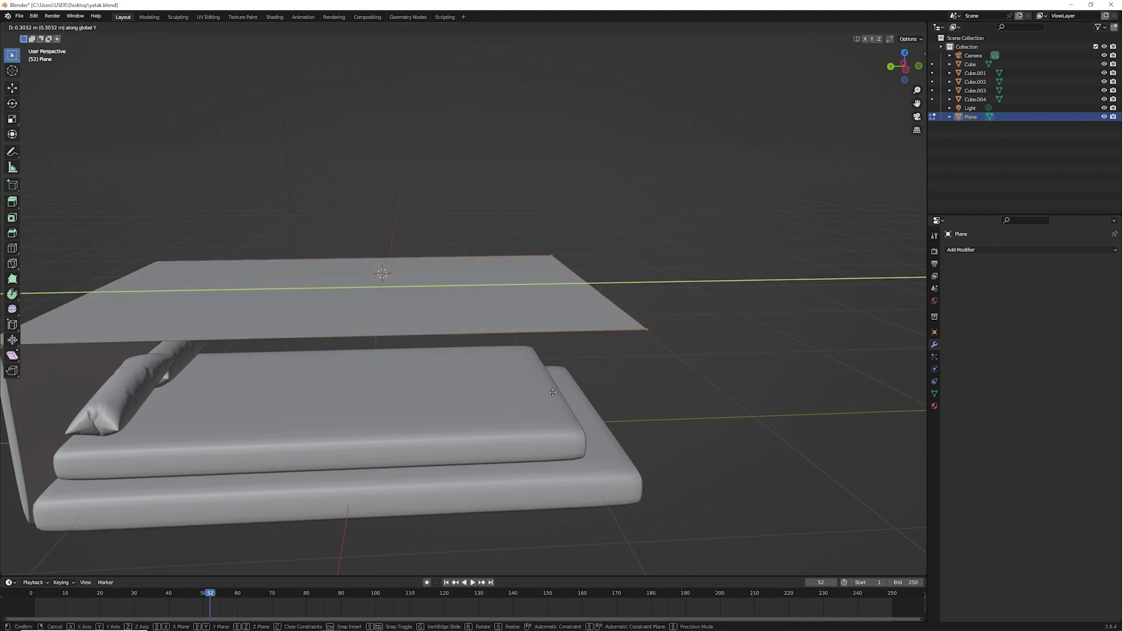
left_click(520, 384)
mouse_move(520, 385)
middle_mouse_down()
mouse_move(547, 375)
mouse_move(450, 401)
mouse_move(414, 295)
middle_mouse_up()
key("Tab")
left_click_drag(545, 304, 531, 321)
mouse_move(531, 320)
middle_mouse_down()
mouse_move(545, 371)
mouse_move(609, 391)
mouse_move(647, 366)
mouse_move(839, 356)
mouse_move(842, 377)
mouse_move(741, 401)
mouse_move(666, 401)
mouse_move(691, 371)
mouse_move(771, 352)
mouse_move(780, 377)
mouse_move(762, 383)
middle_mouse_up()
scroll(762, 388, "up", 4)
middle_click_drag(511, 244, 501, 320)
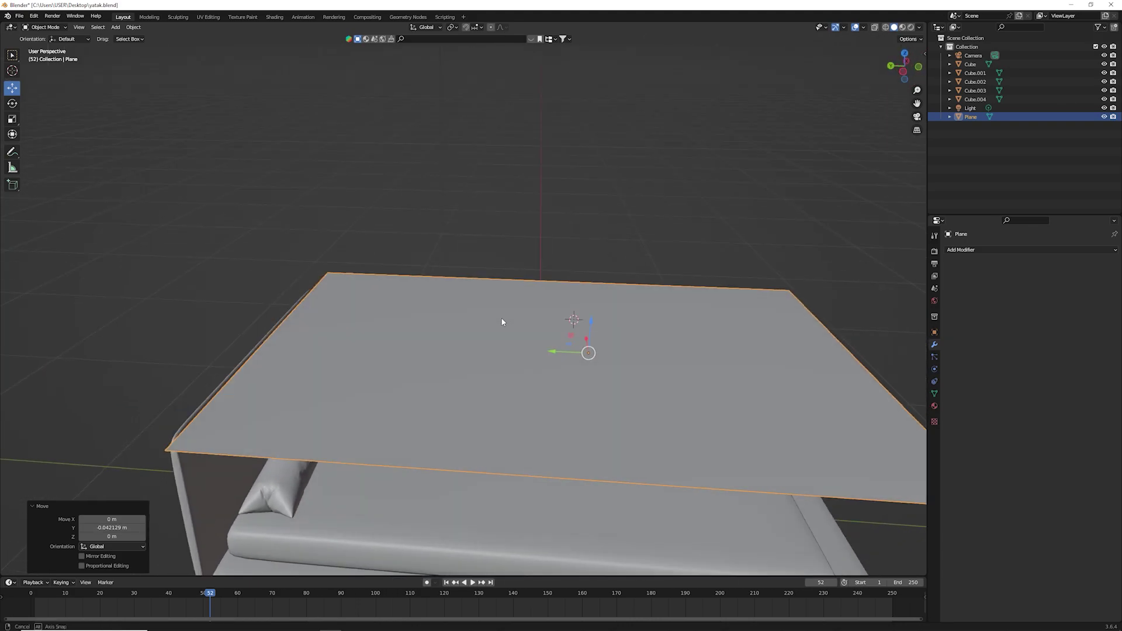
Step: Add a crosswise edge loop near the plane's headboard end
key("Tab")
left_click(12, 248)
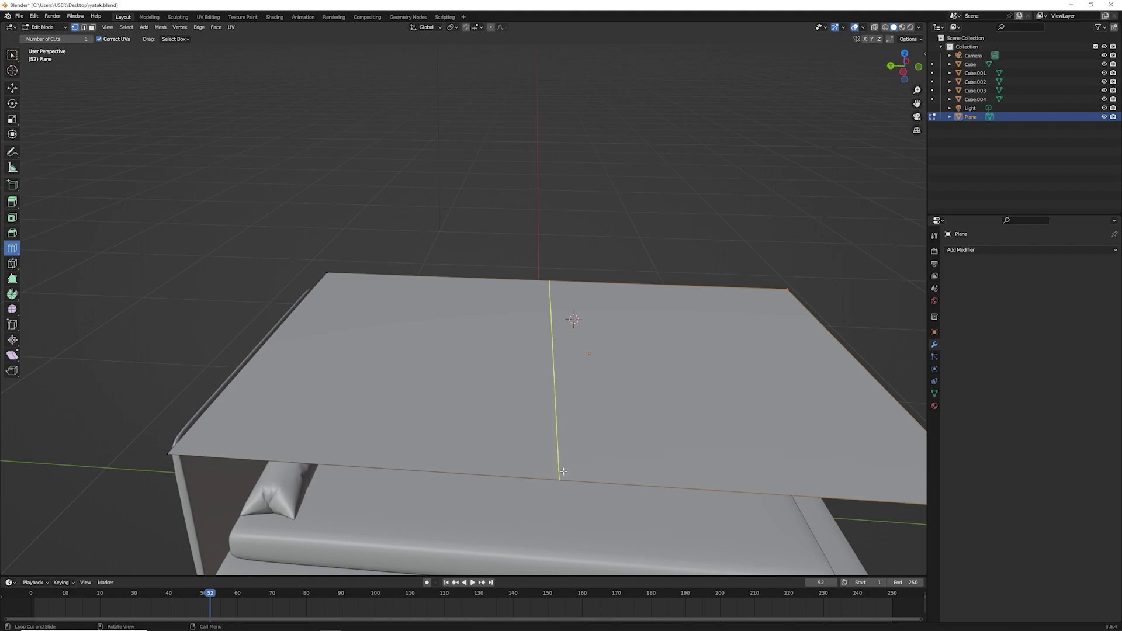
left_click_drag(549, 478, 445, 472)
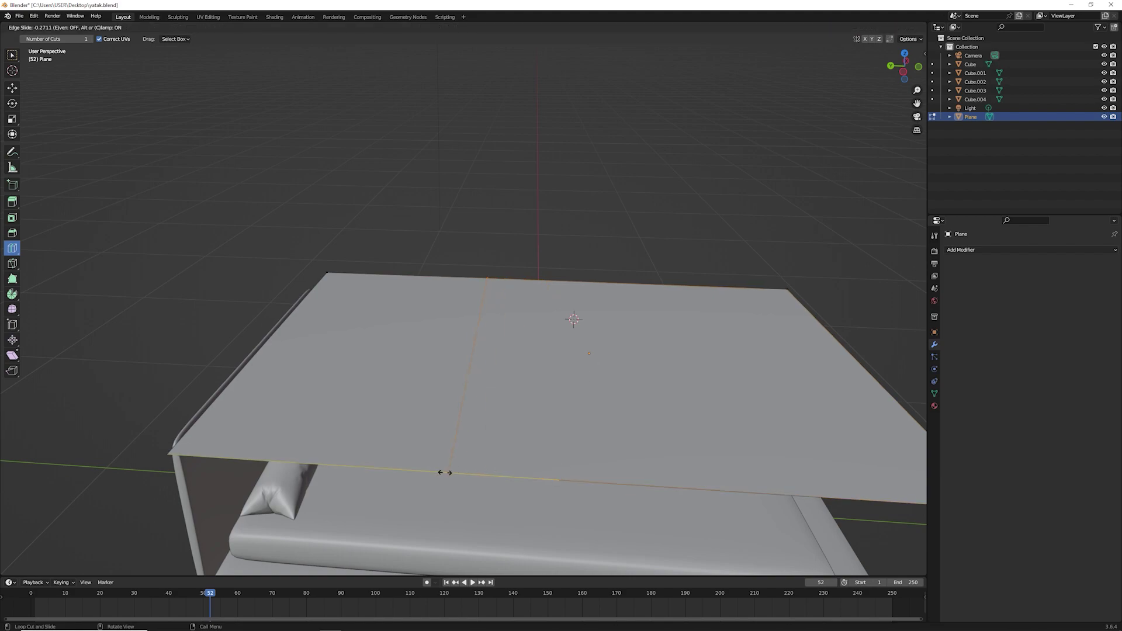
left_click(320, 472)
middle_click_drag(376, 363, 374, 349)
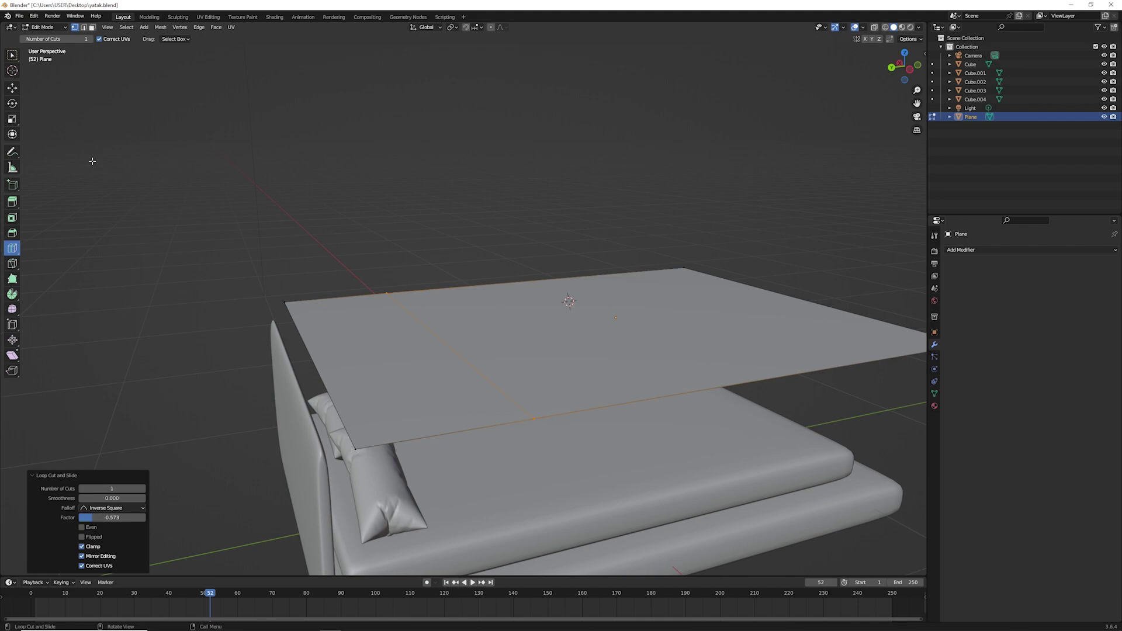
Step: Raise the headboard-end edge about 0.2341 m along Z into an angled fold
left_click(13, 55)
left_click_drag(271, 283, 318, 338)
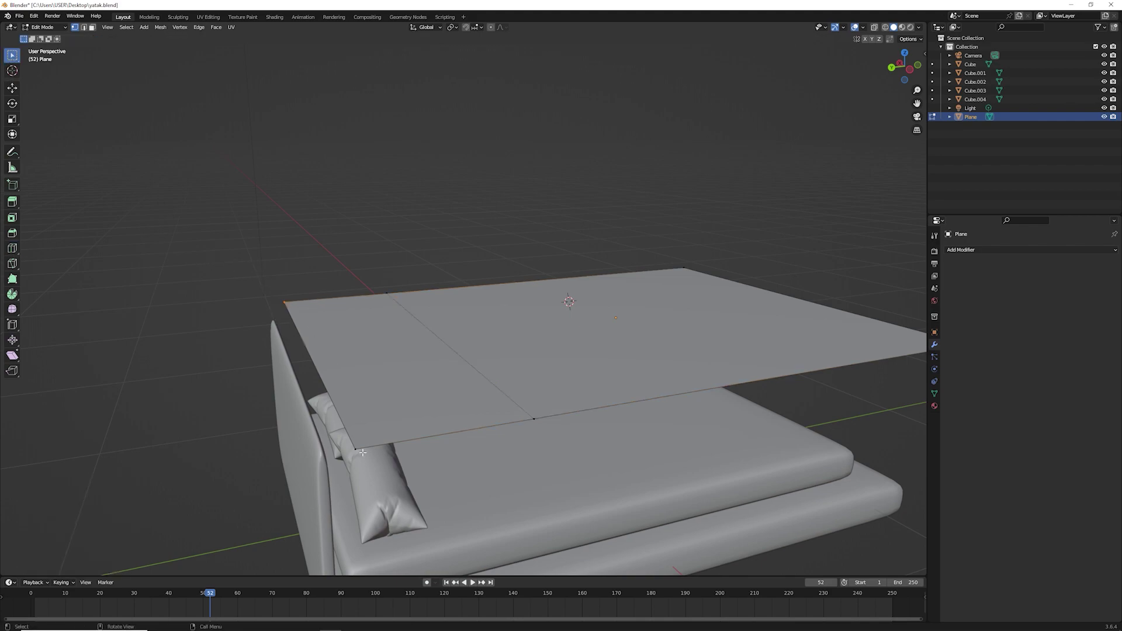
middle_click_drag(362, 453, 422, 362)
key("g")
key("y")
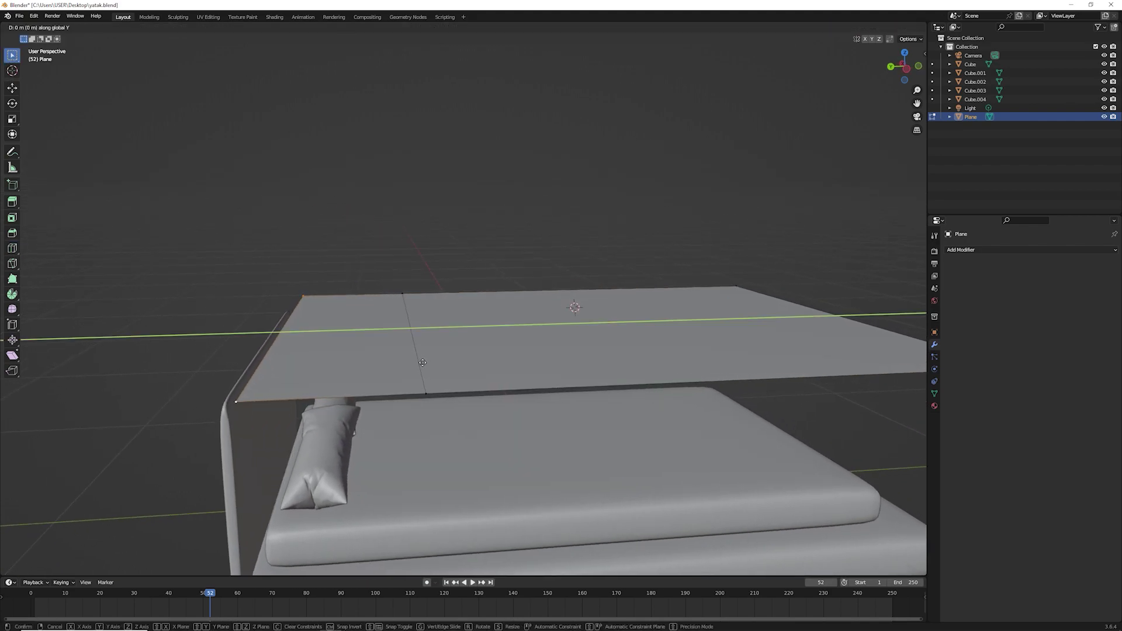
key("z")
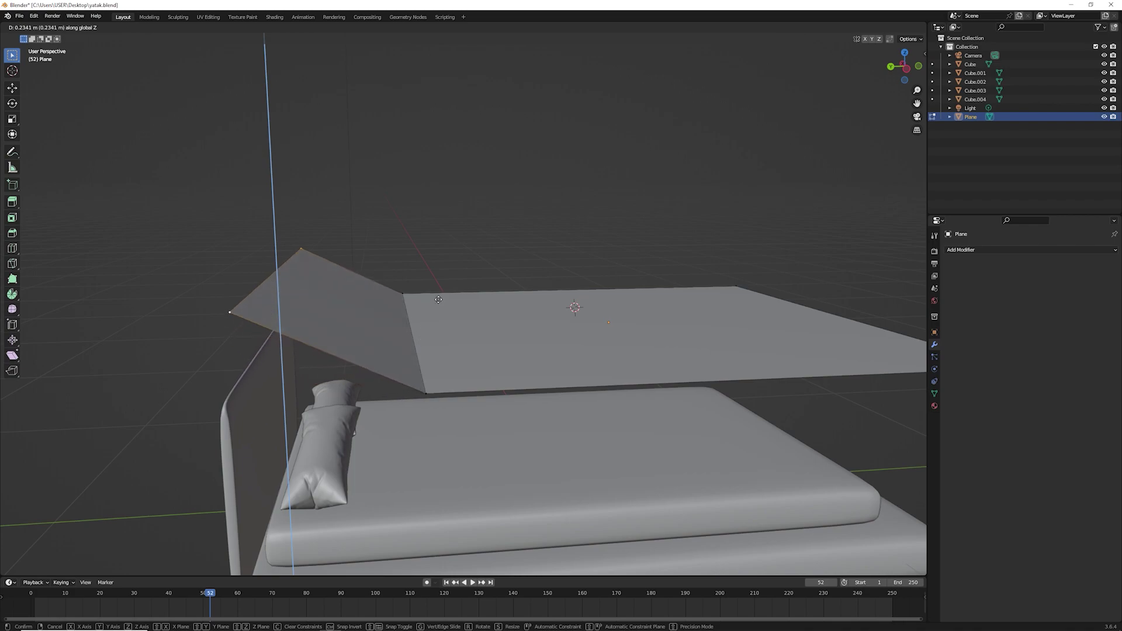
left_click(438, 299)
mouse_move(446, 280)
middle_mouse_down()
mouse_move(248, 370)
mouse_move(273, 393)
mouse_move(378, 364)
mouse_move(353, 393)
middle_mouse_up()
key("Tab")
Step: Give both the front and back pillows Collision physics
left_click(353, 393)
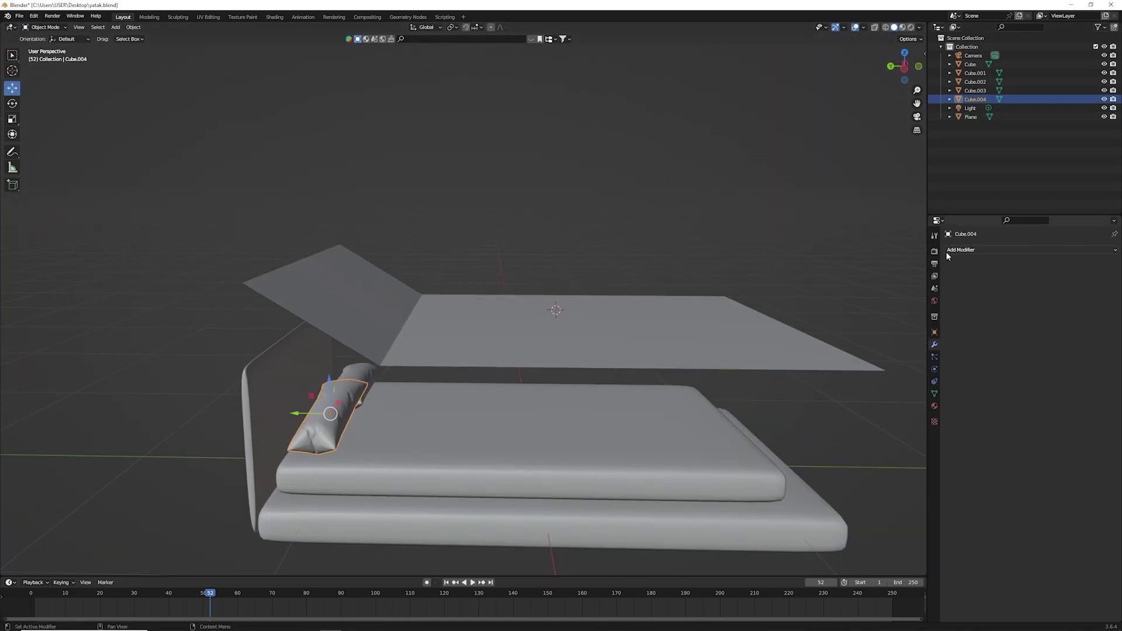
left_click(934, 357)
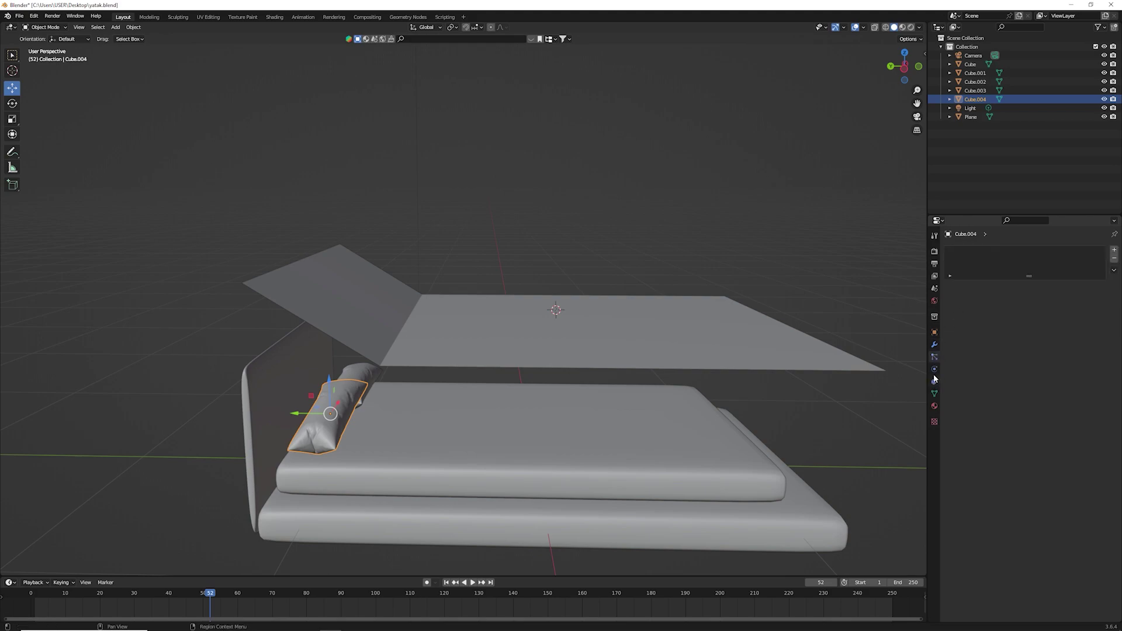
left_click(934, 380)
left_click(973, 262)
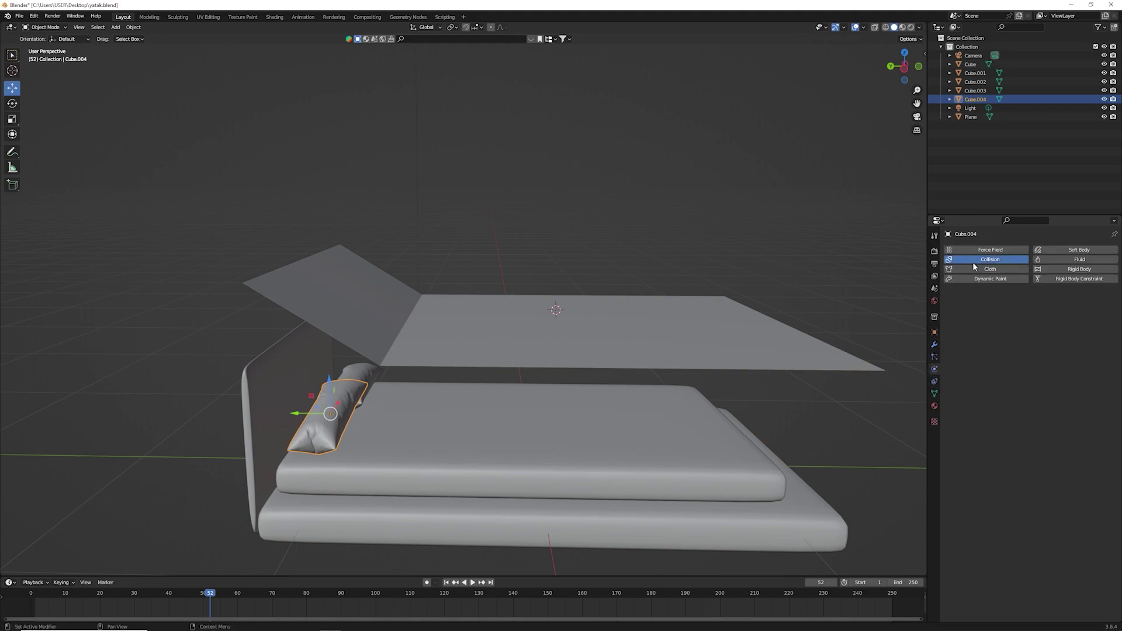
left_click(358, 378)
left_click(989, 260)
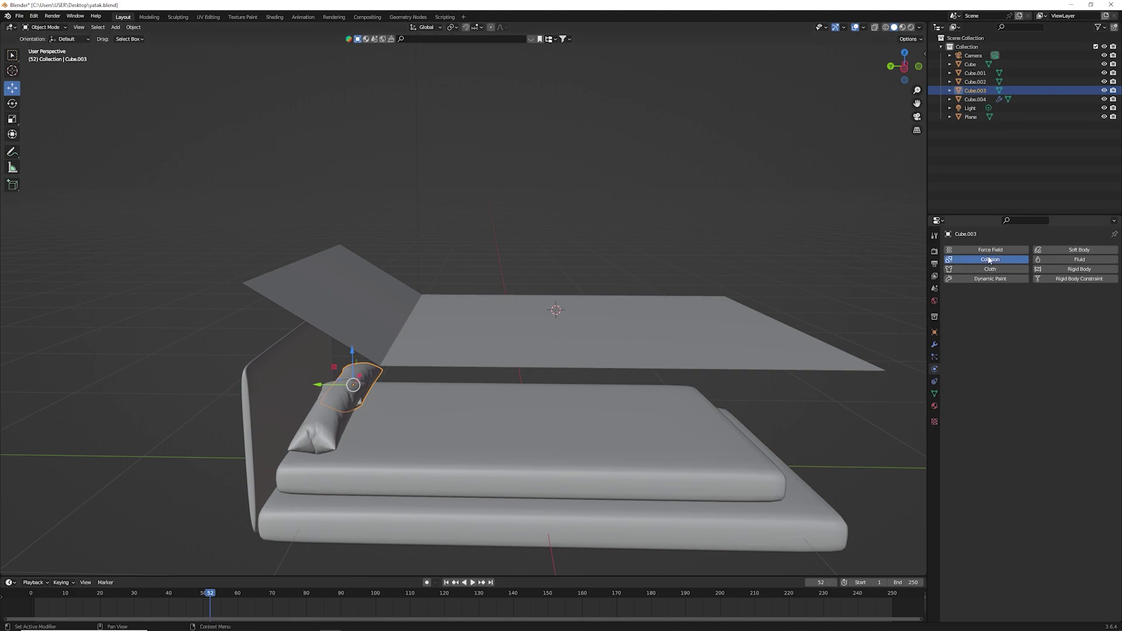
Step: Save the file and add Collision physics to the bed base
key("ctrl+s")
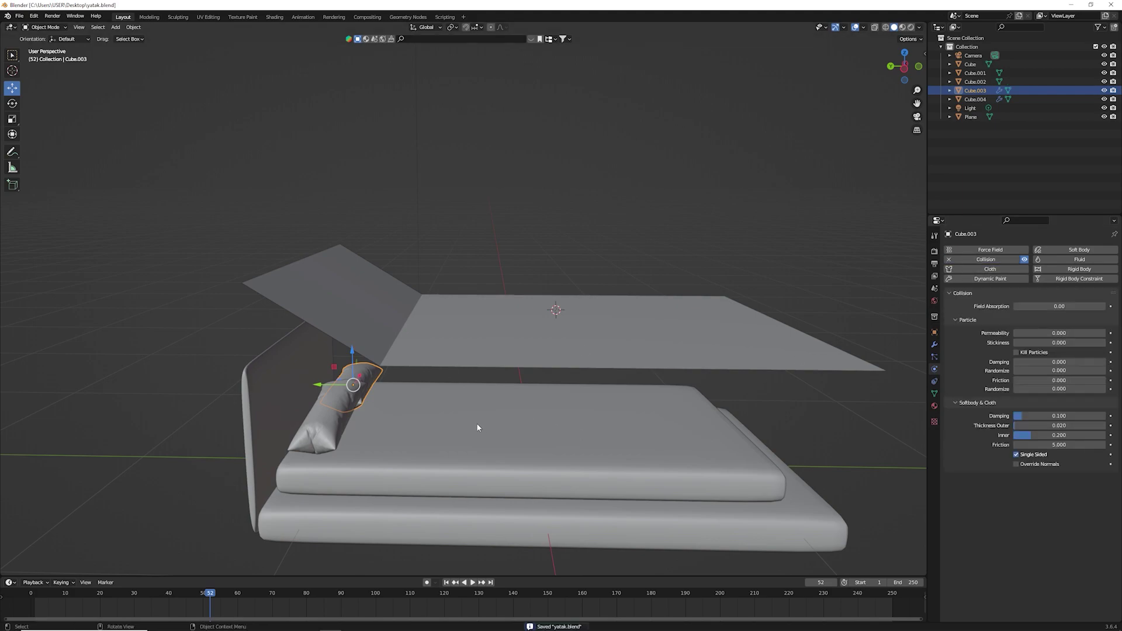
left_click(447, 421)
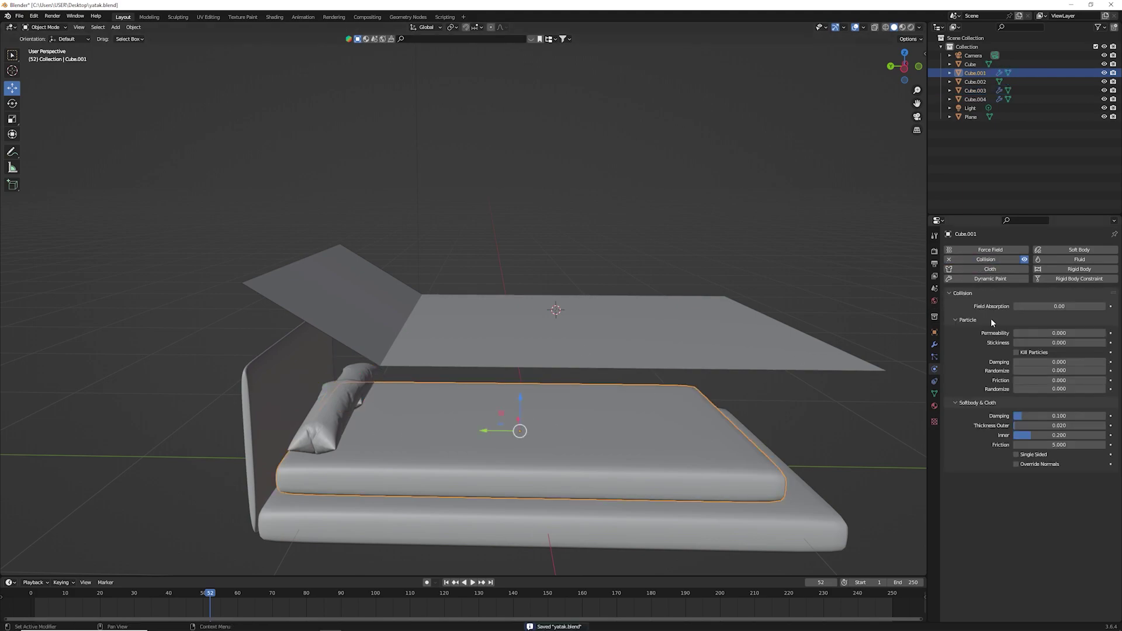
left_click(786, 520)
left_click(988, 259)
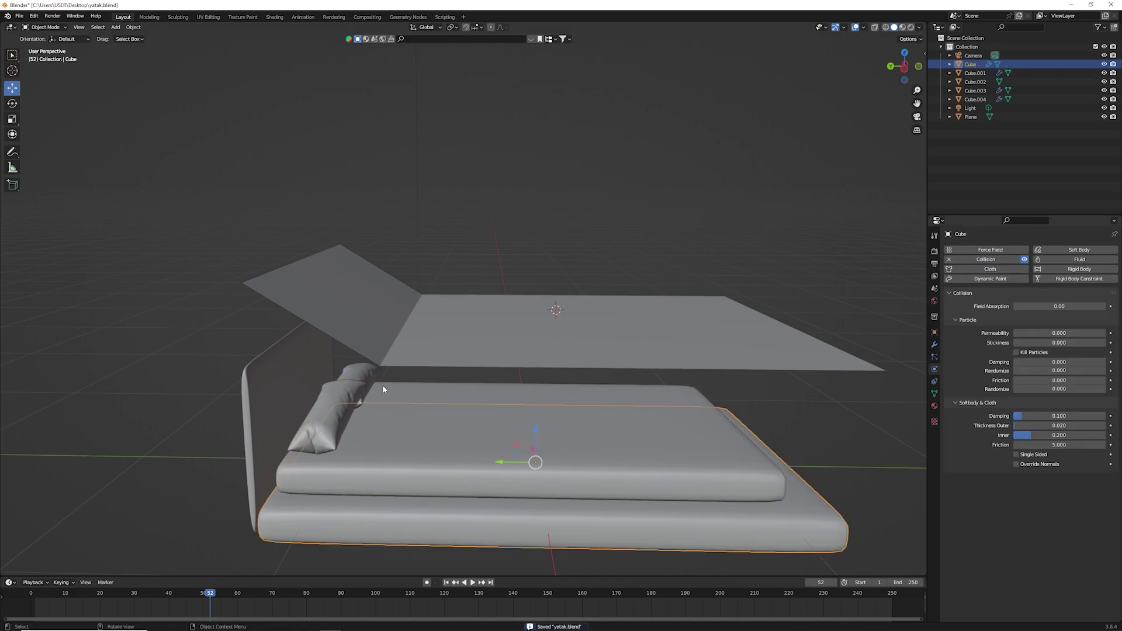
left_click(379, 329)
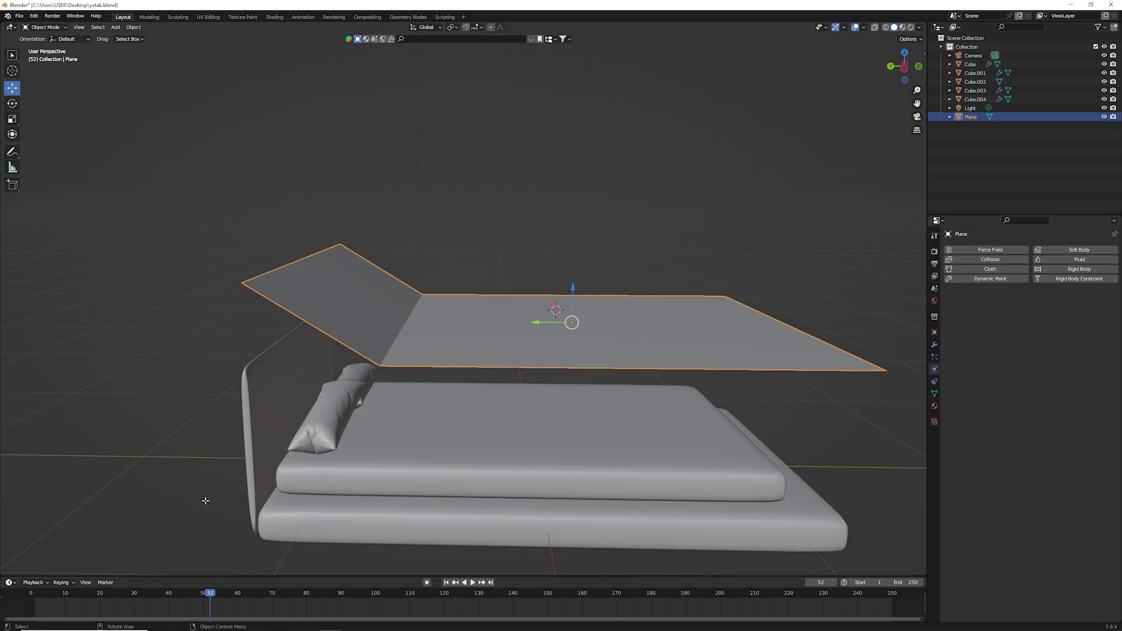
Step: Add dense loop cuts across the blanket plane's two sections, 40 and 20 loops
key("Tab")
left_click(12, 249)
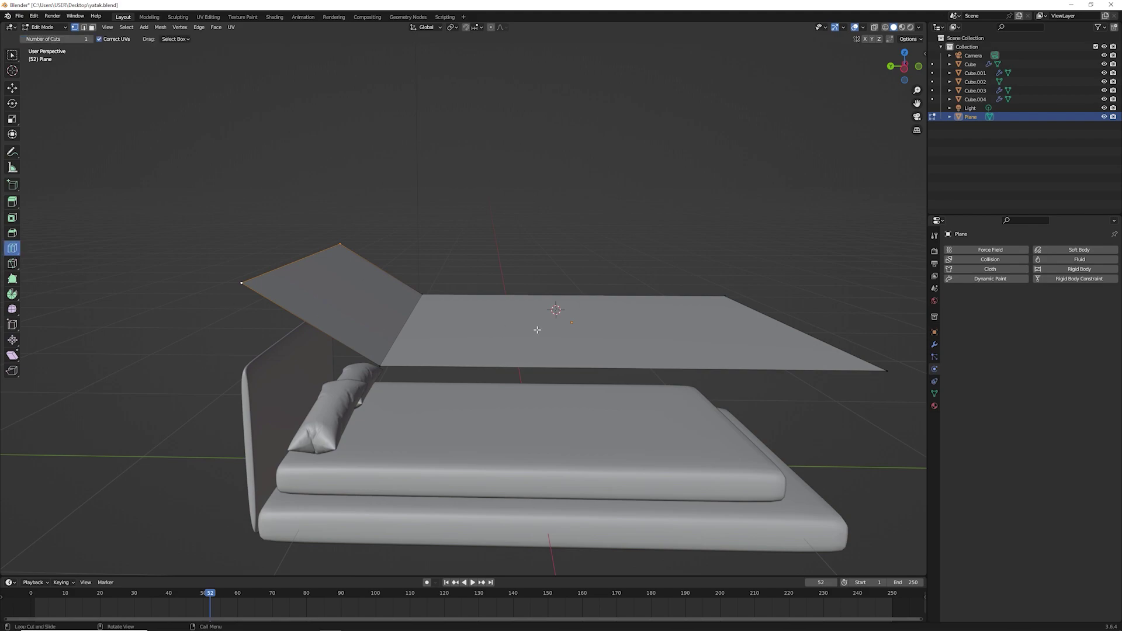
left_click(403, 309)
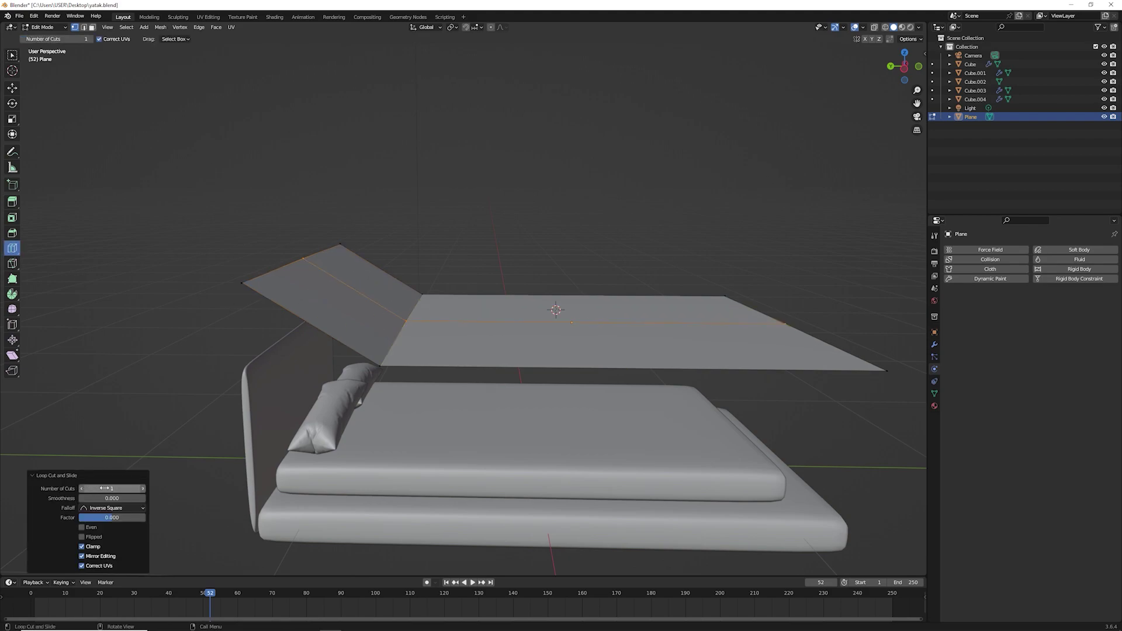
left_click_drag(104, 488, 146, 488)
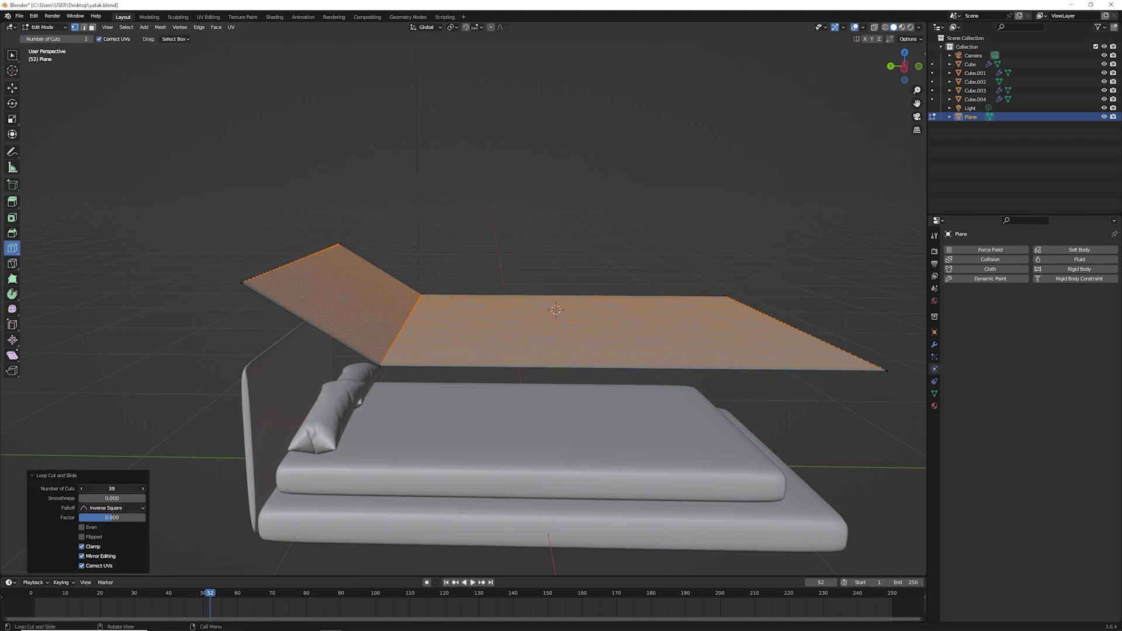
left_click(602, 332)
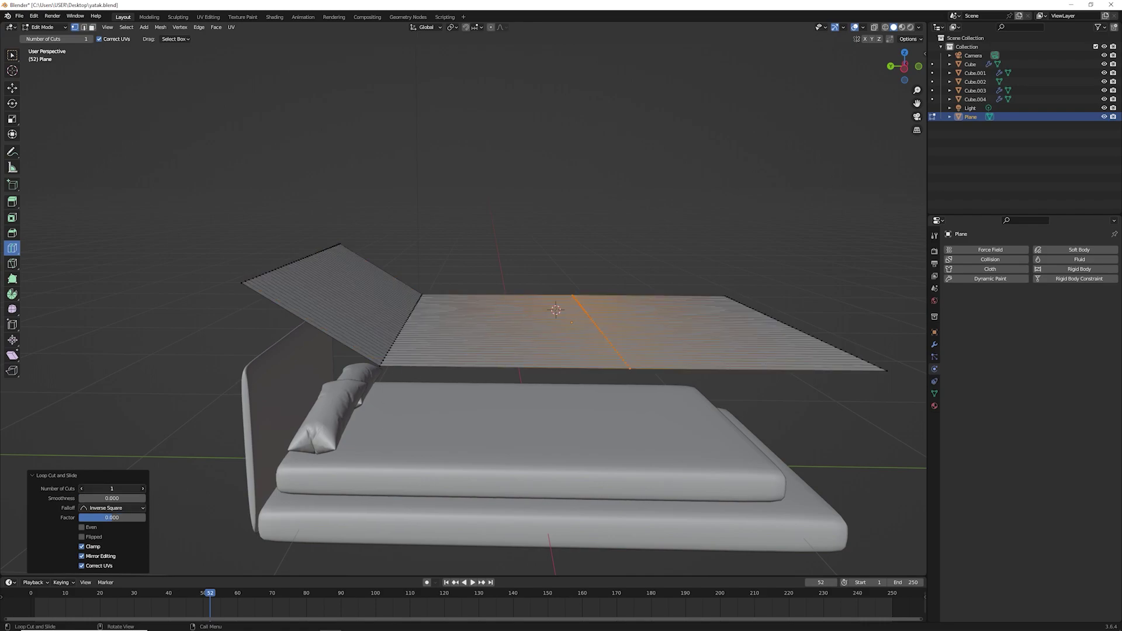
left_click_drag(111, 488, 147, 488)
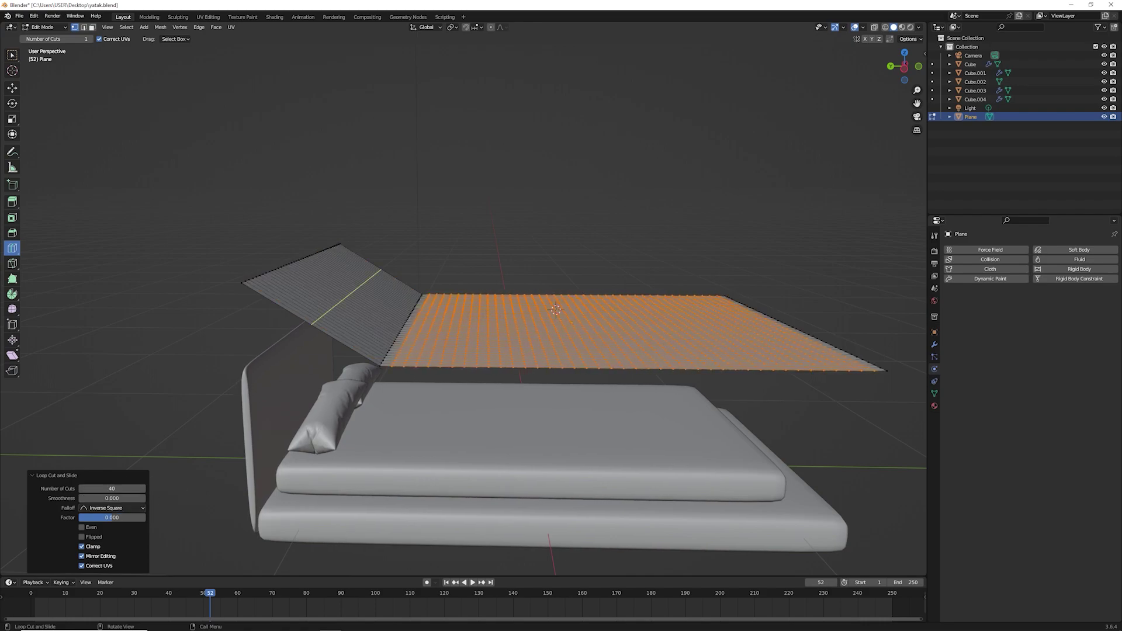
left_click(330, 301)
left_click_drag(94, 488, 114, 488)
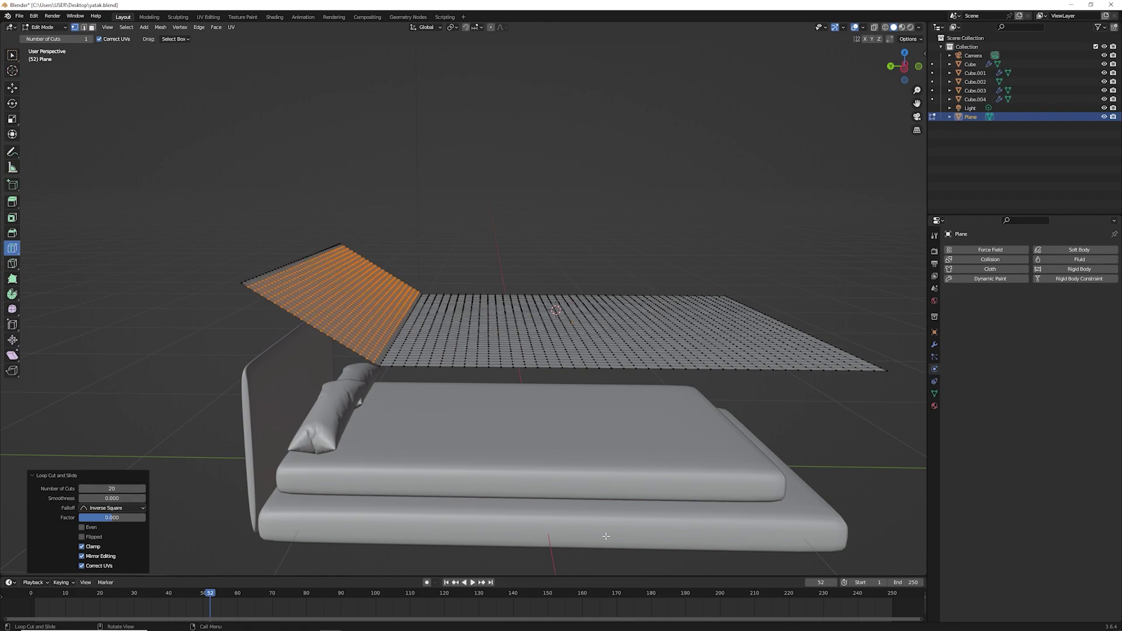
key("Tab")
Step: Give the blanket Cloth physics and rewind the timeline to the first frame
left_click(990, 269)
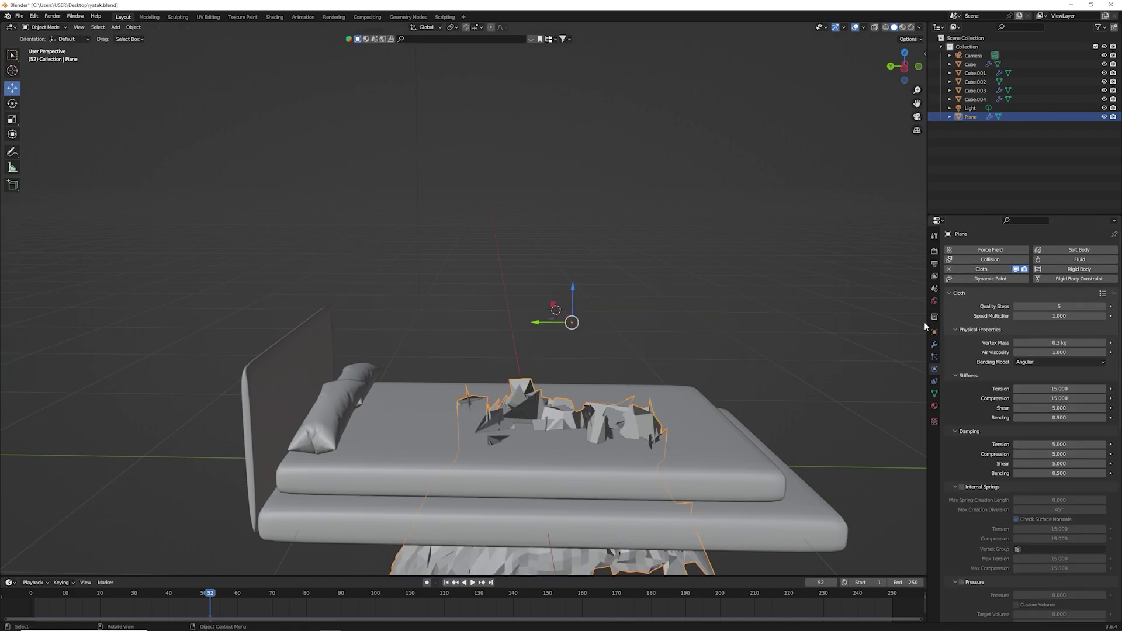
left_click(32, 594)
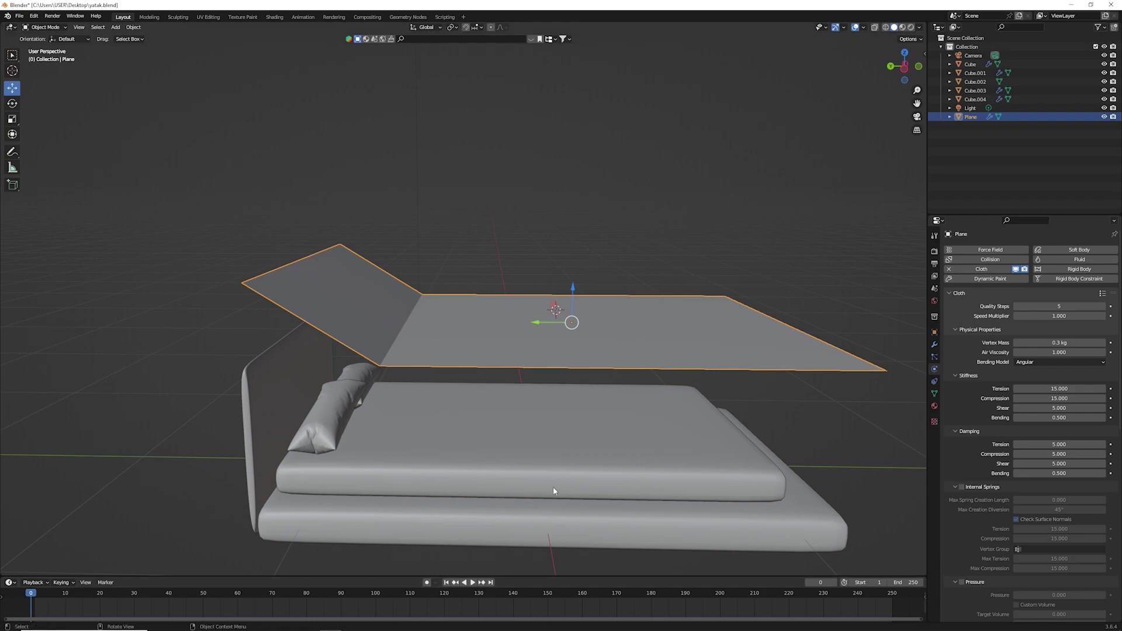
scroll(974, 452, "down", 5)
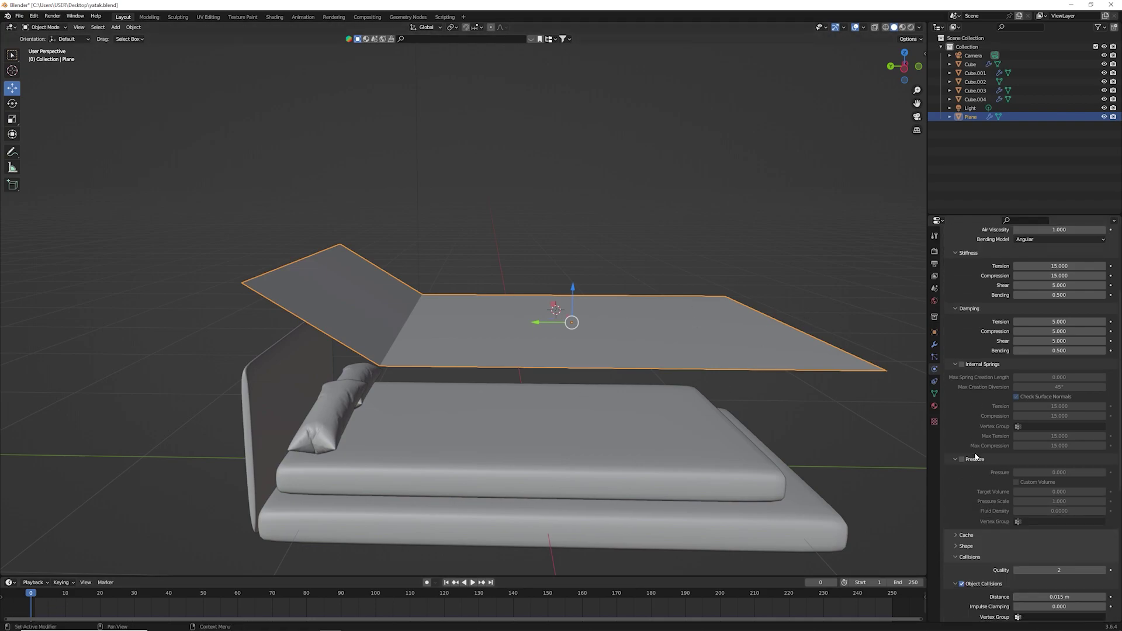
scroll(974, 452, "down", 5)
scroll(974, 451, "down", 3)
Step: Enable cloth Self Collisions and save yatak.blend
left_click(961, 412)
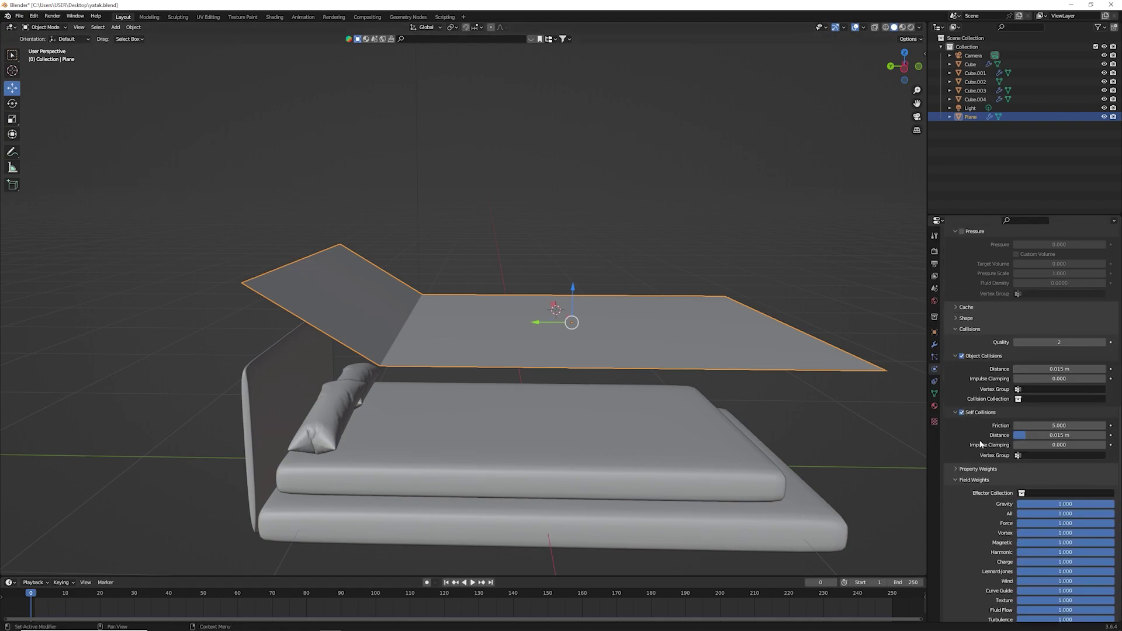
scroll(976, 433, "down", 1)
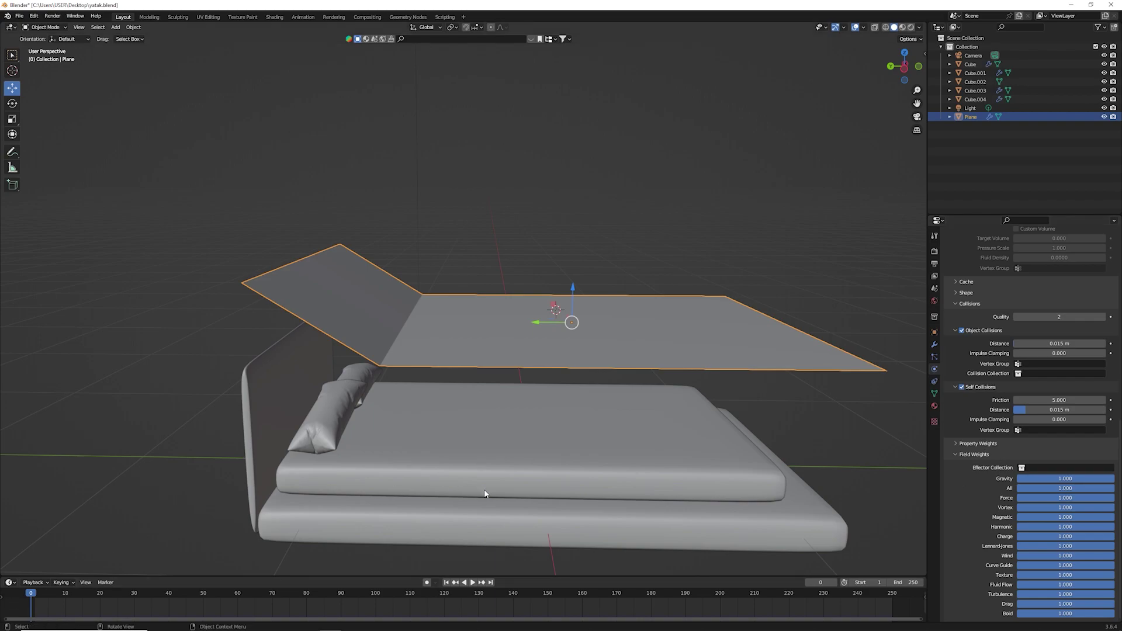
key("ctrl+s")
Step: Play the cloth simulation and stop at frame 21 with the blanket draped over the bed
key("space")
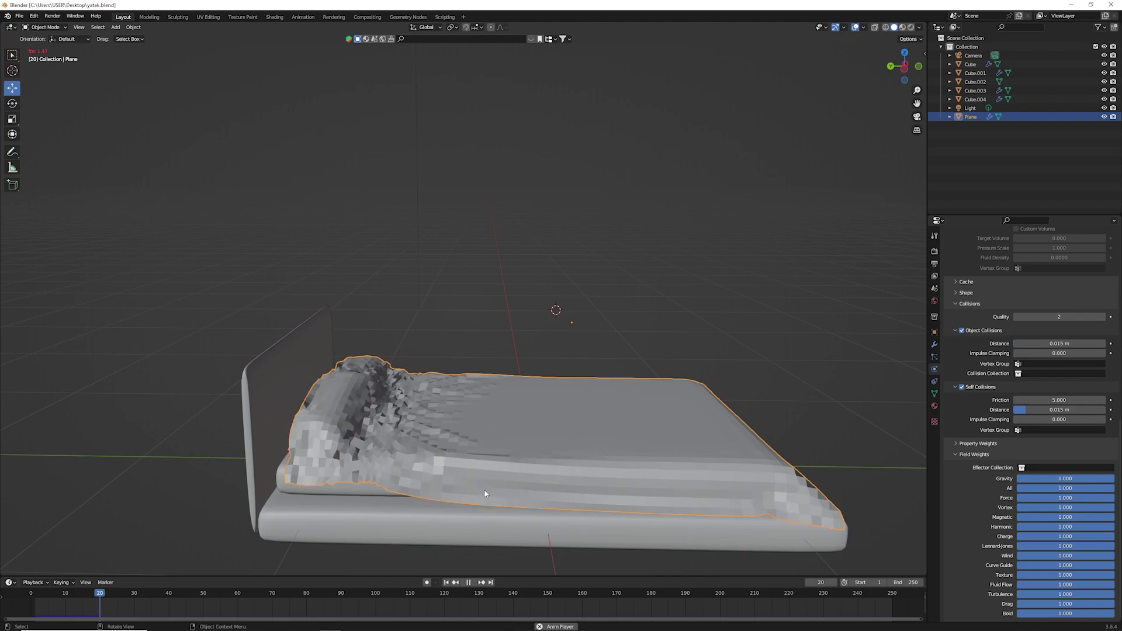
left_click(467, 582)
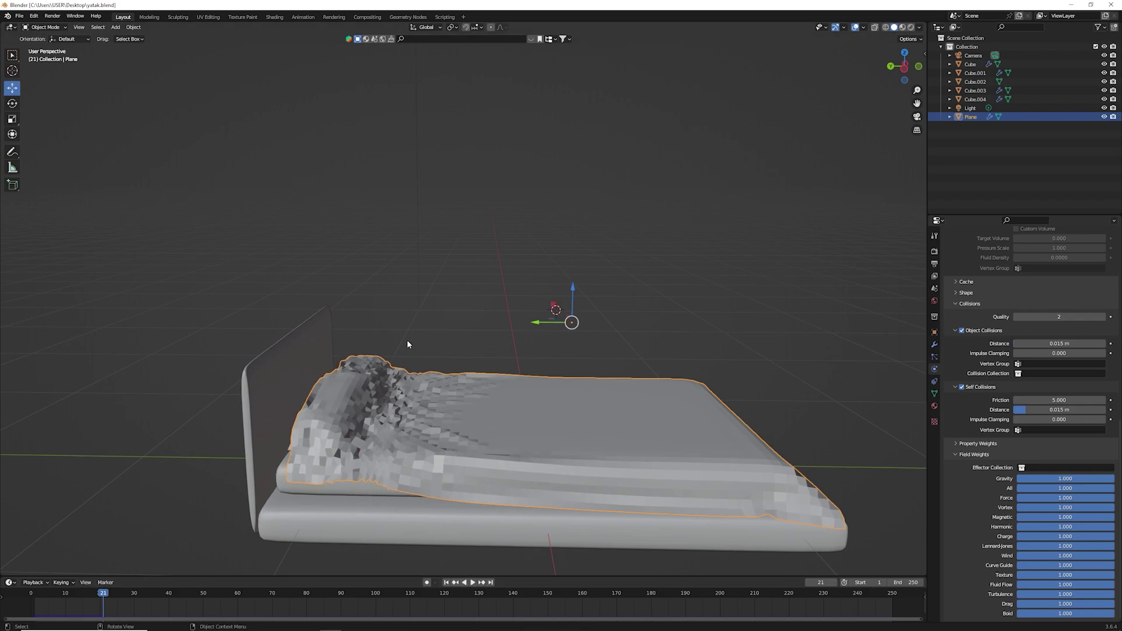
middle_click_drag(522, 369, 508, 377)
Step: Shade the draped blanket smooth
right_click(351, 376)
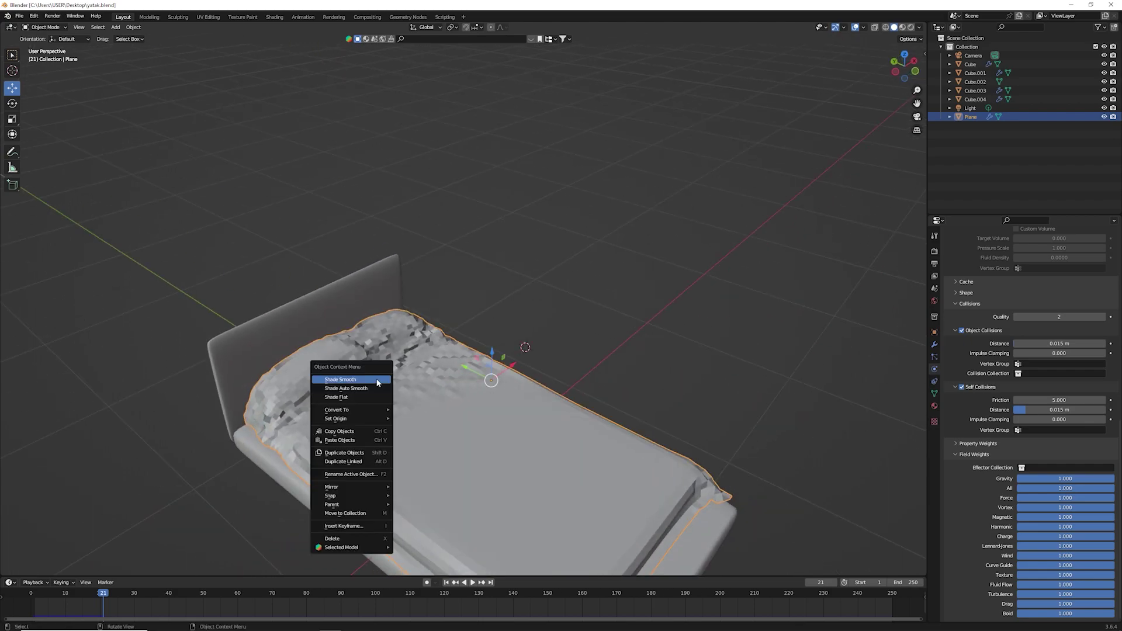
left_click(369, 384)
middle_click_drag(573, 318, 568, 290)
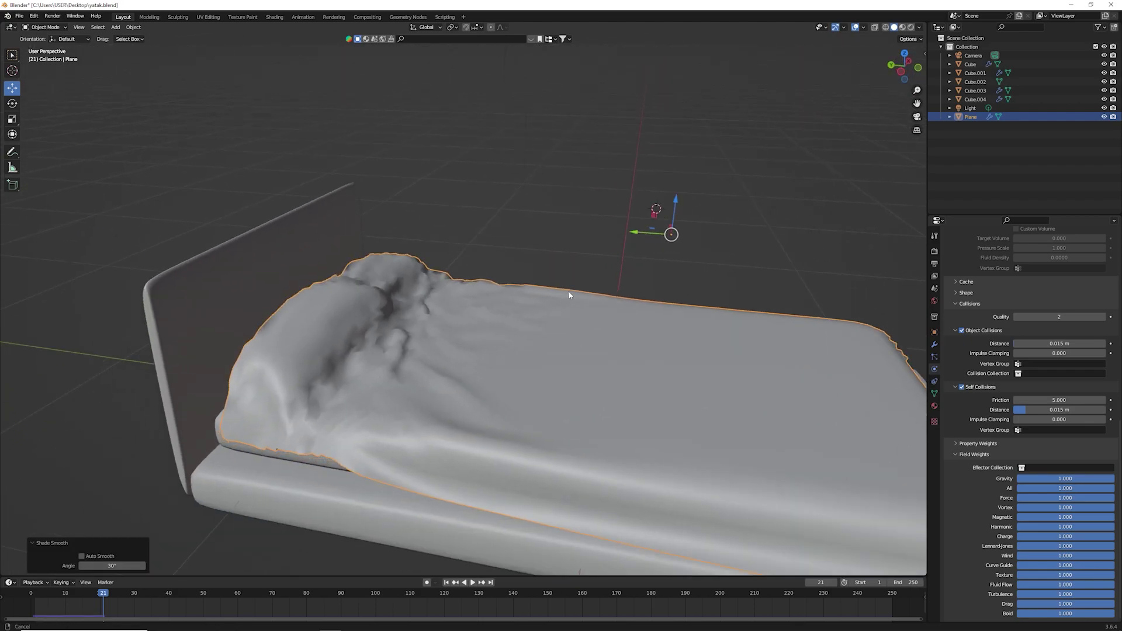
scroll(568, 290, "up", 2)
Step: Add a Solidify modifier with 0.02 m thickness to the blanket
left_click(934, 344)
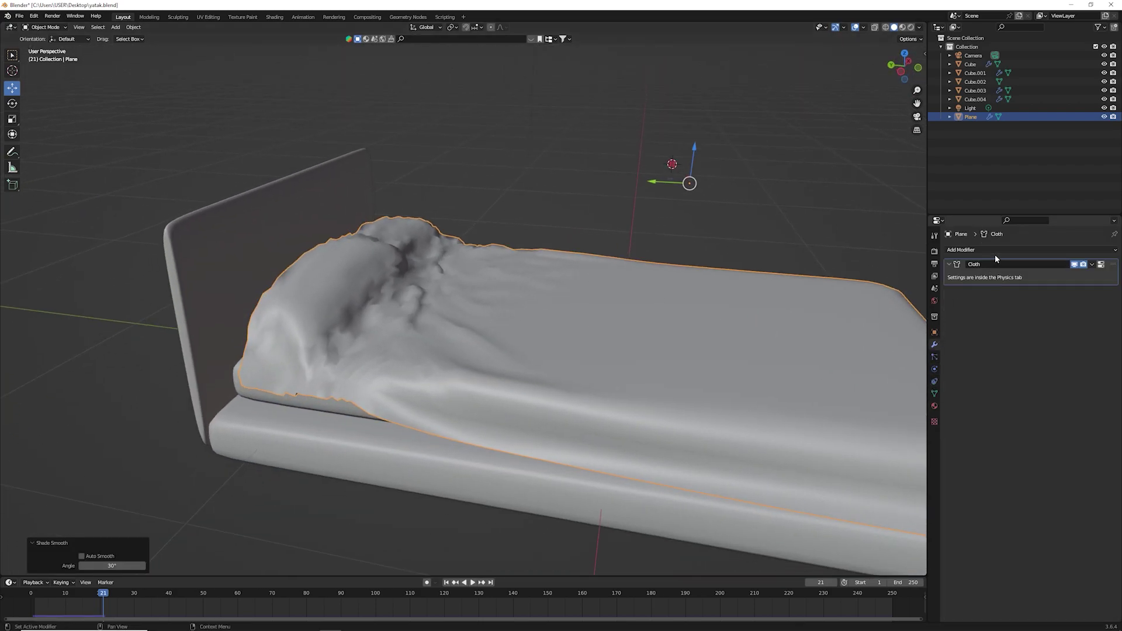
left_click(995, 250)
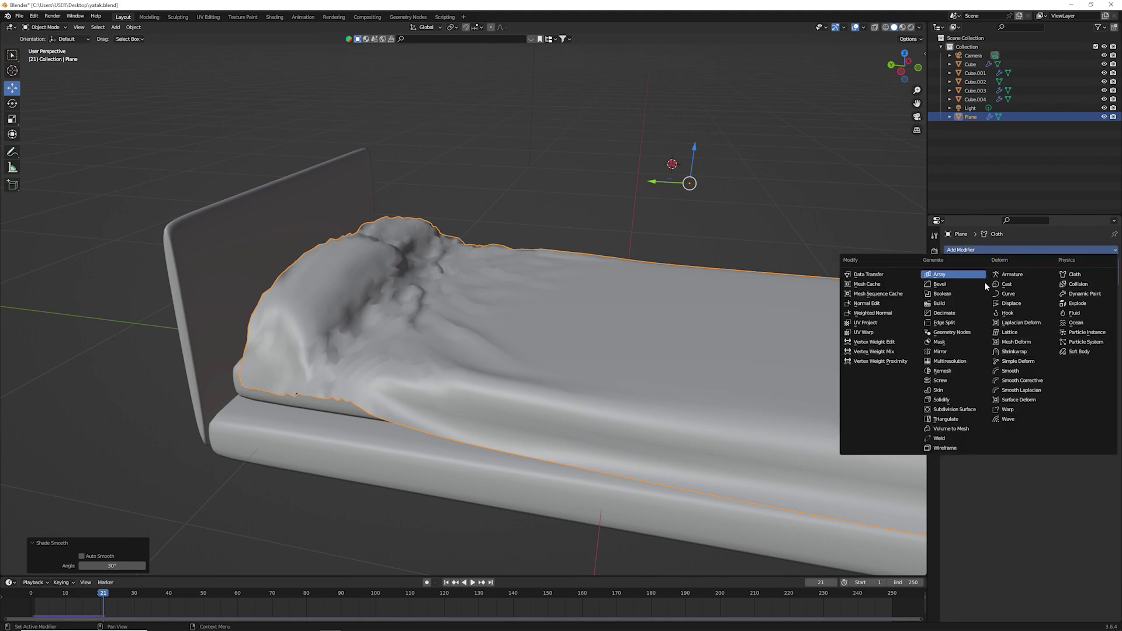
left_click(941, 400)
middle_click_drag(526, 430, 588, 391)
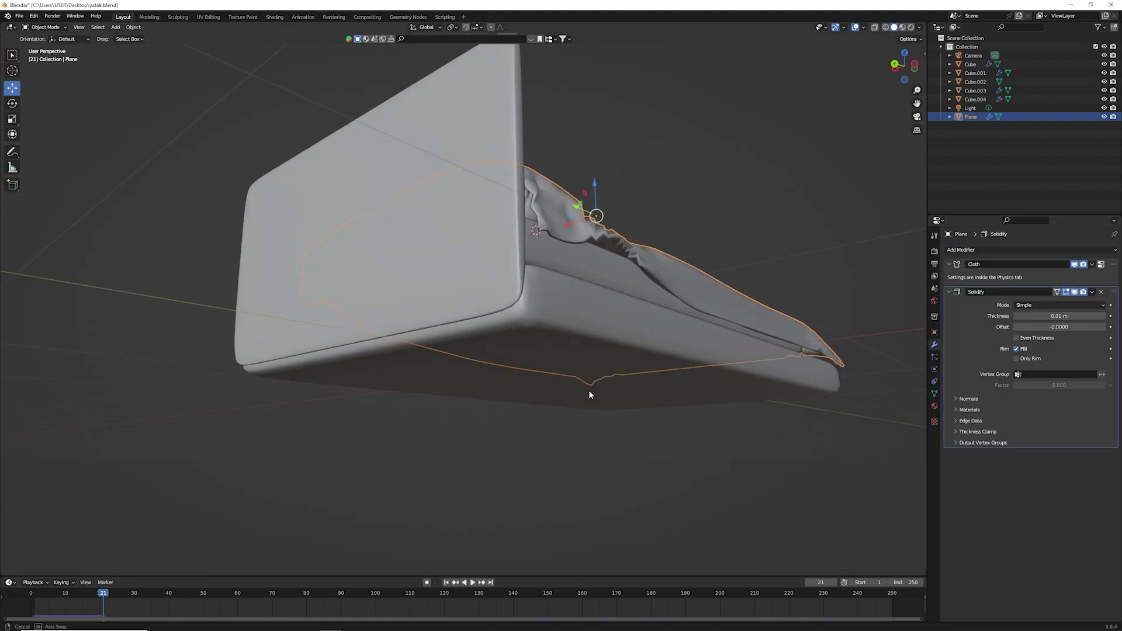
left_click(1059, 316)
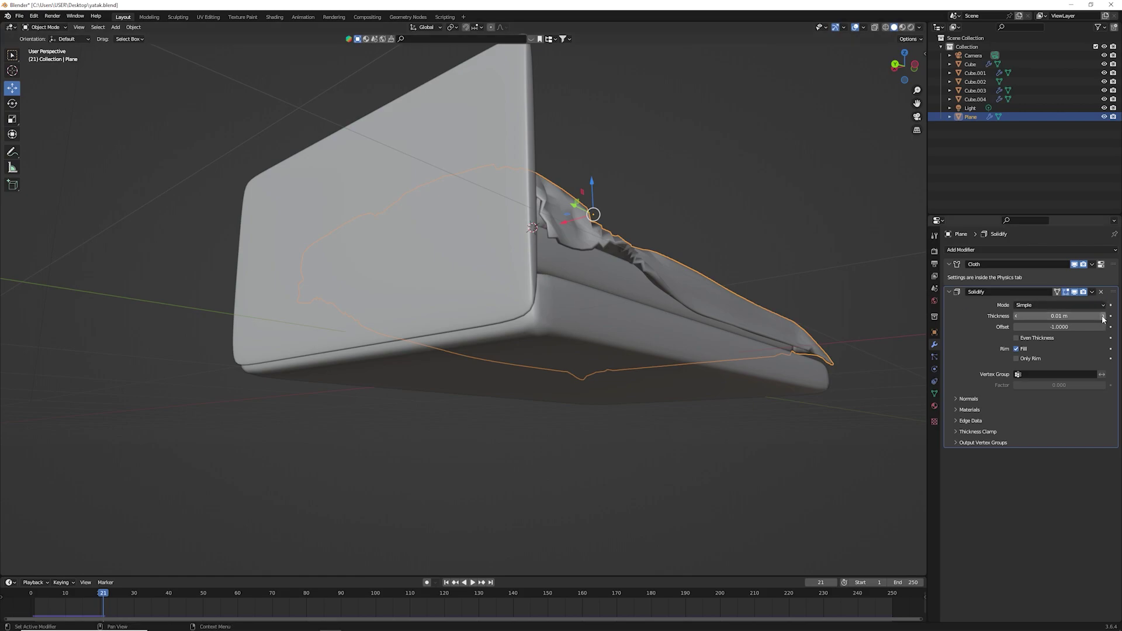
type("0.02")
key("Return")
middle_click_drag(669, 243, 561, 303)
scroll(561, 303, "up", 4)
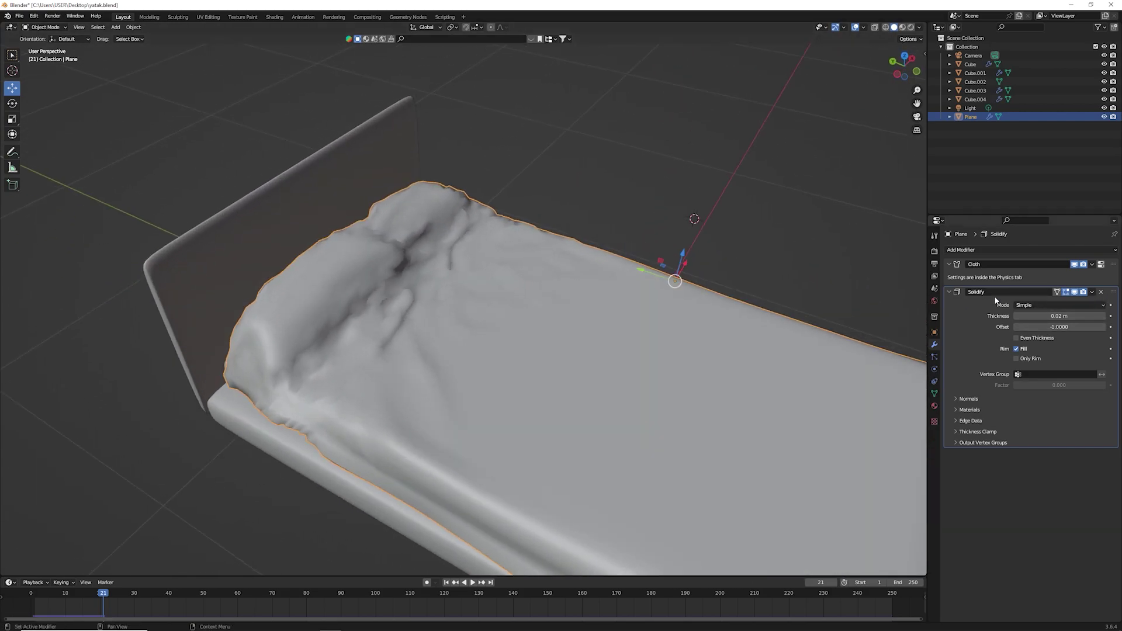
Step: Add a Subdivision Surface modifier at viewport level 3 and save the file
left_click(959, 249)
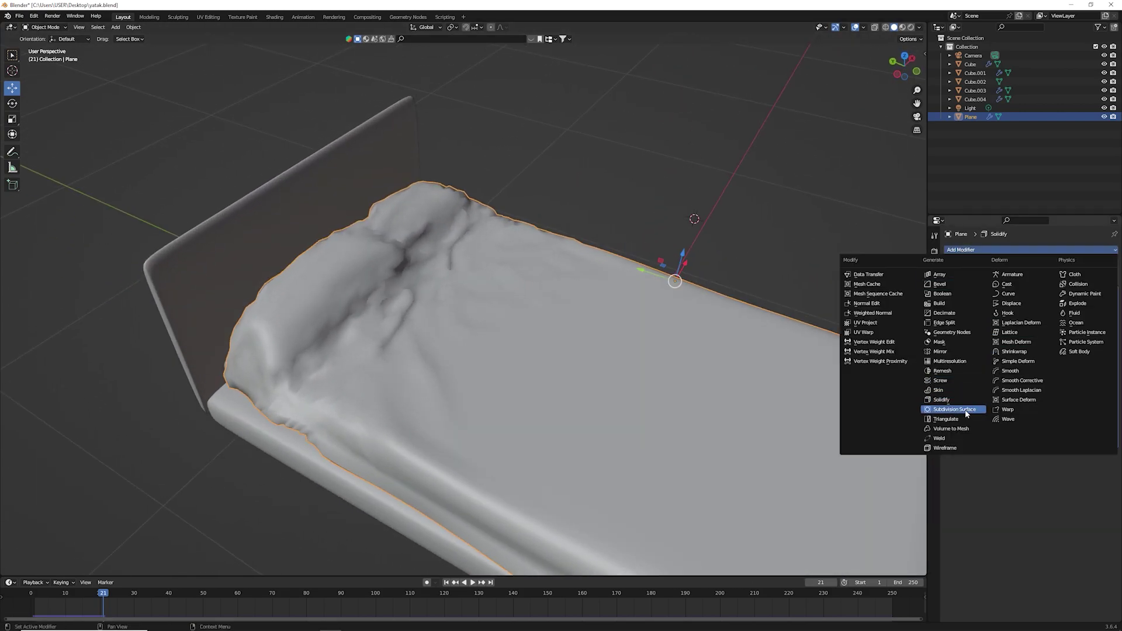
left_click(945, 410)
key("ctrl+s")
scroll(839, 402, "down", 4)
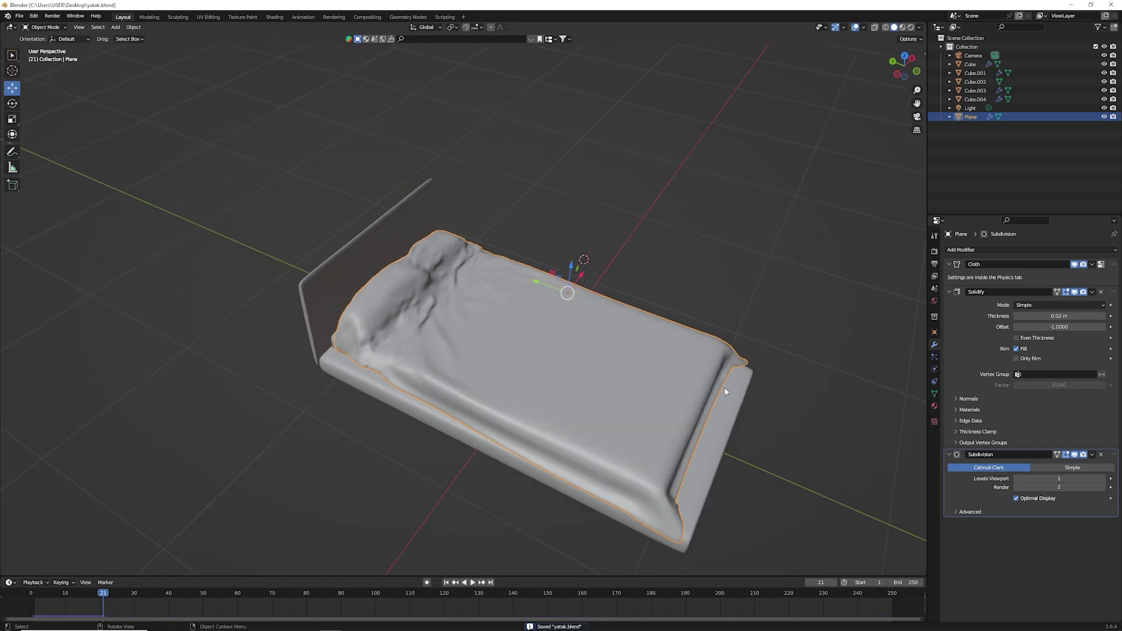
middle_click_drag(839, 402, 741, 366)
left_click(1103, 479)
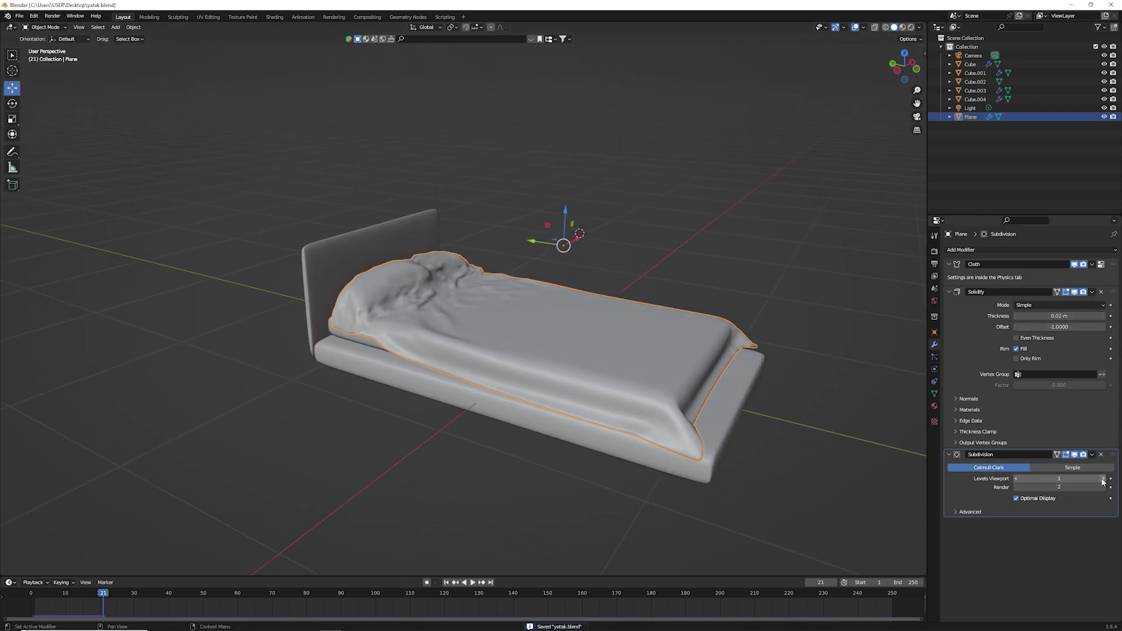
left_click(1103, 479)
left_click(753, 203)
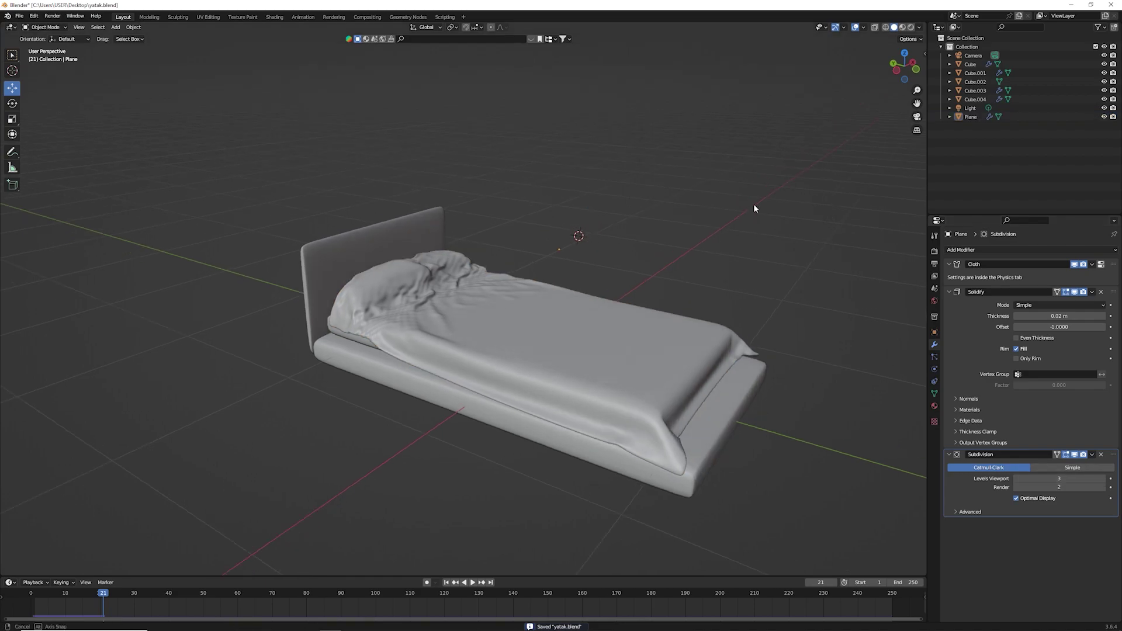
mouse_move(752, 203)
middle_mouse_down()
mouse_move(693, 226)
mouse_move(594, 226)
middle_mouse_up()
mouse_move(579, 199)
middle_mouse_down()
mouse_move(591, 280)
mouse_move(465, 288)
mouse_move(506, 255)
mouse_move(349, 276)
middle_mouse_up()
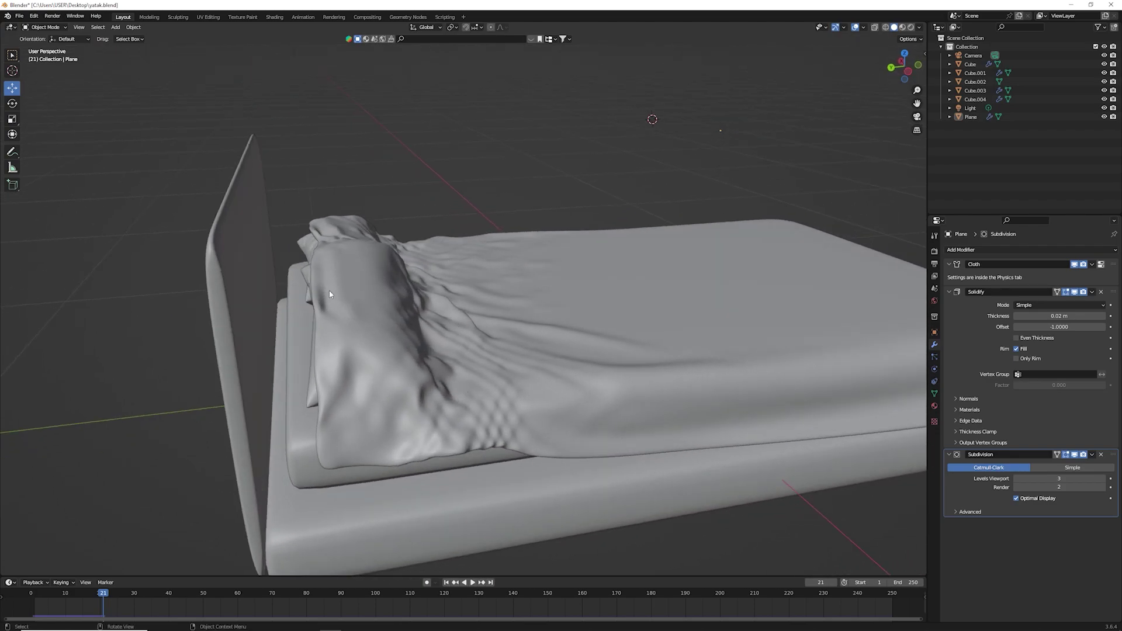
mouse_move(395, 236)
middle_mouse_down()
mouse_move(478, 201)
mouse_move(585, 360)
mouse_move(536, 360)
mouse_move(726, 370)
middle_mouse_up()
Step: Apply the Cloth, Solidify and Subdivision modifiers to bake the blanket's shape
left_click(1093, 264)
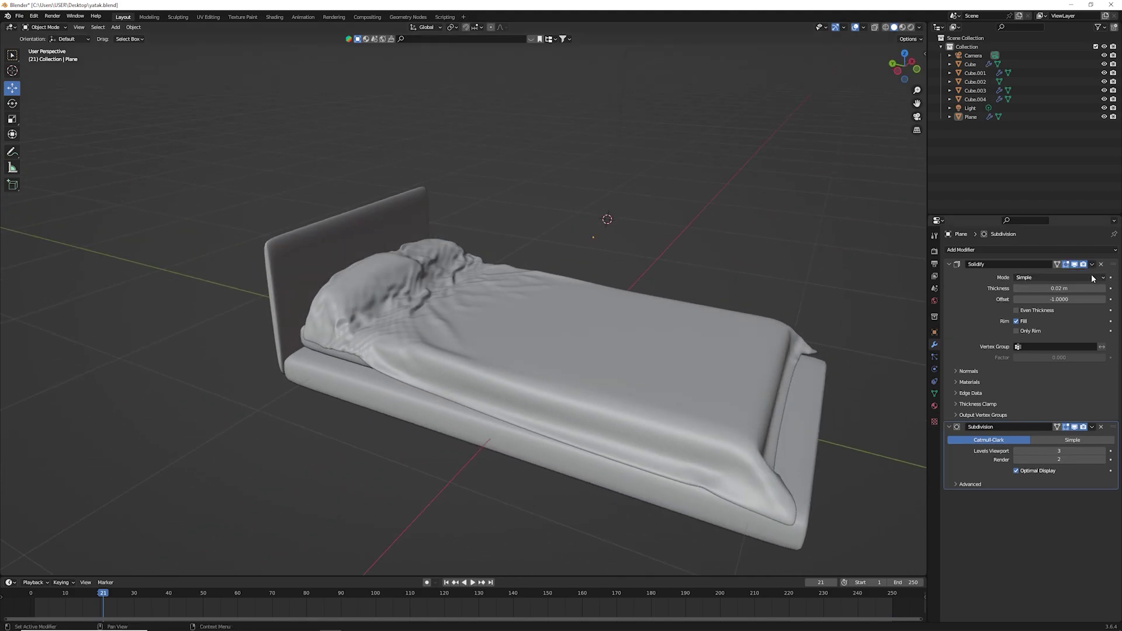
left_click(1092, 264)
left_click(1091, 264)
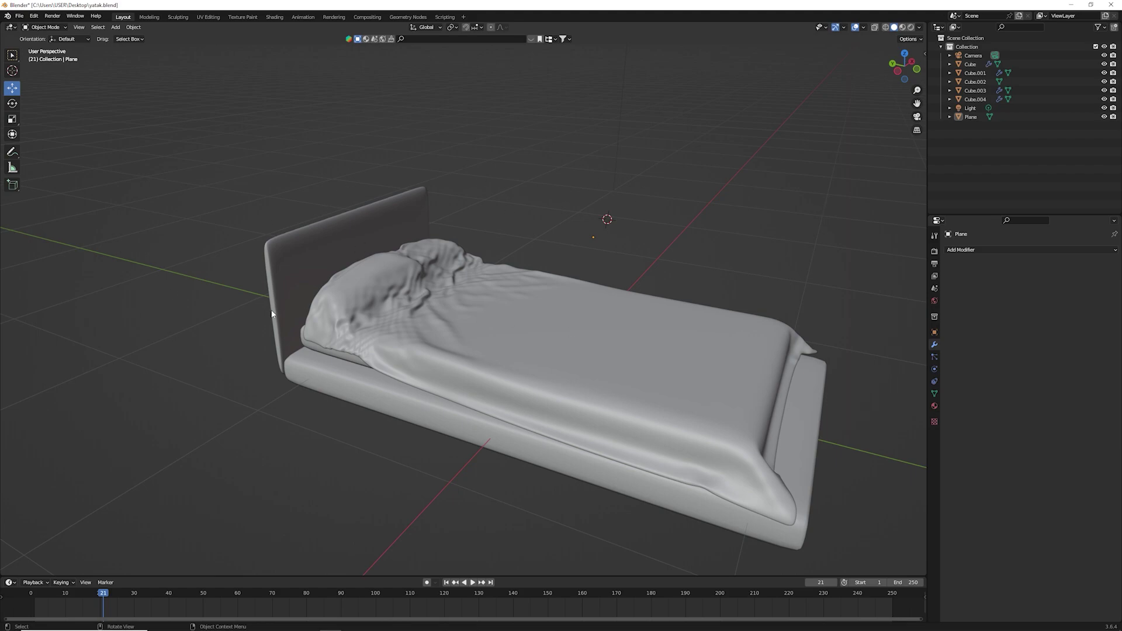
Step: Select the headboard and switch to the Shading workspace
left_click(365, 220)
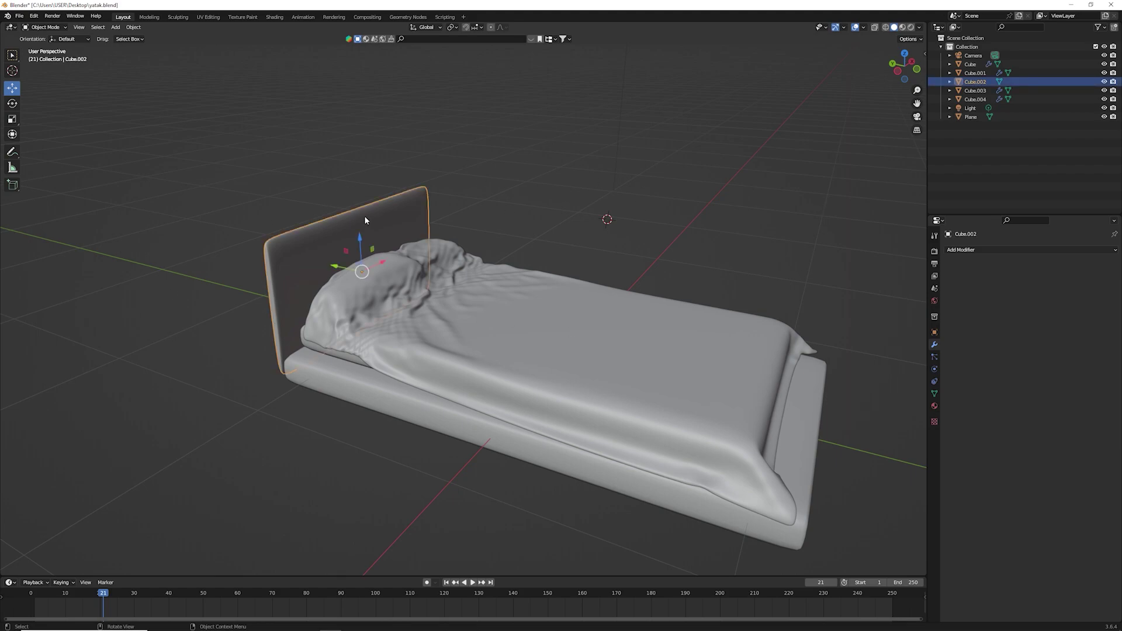
left_click(275, 16)
scroll(662, 229, "up", 5)
Step: Create a new headboard material built from all vinyl-tablecloth-bl texture maps
mouse_move(663, 229)
middle_mouse_down()
mouse_move(636, 59)
mouse_move(700, 124)
mouse_move(578, 185)
middle_mouse_up()
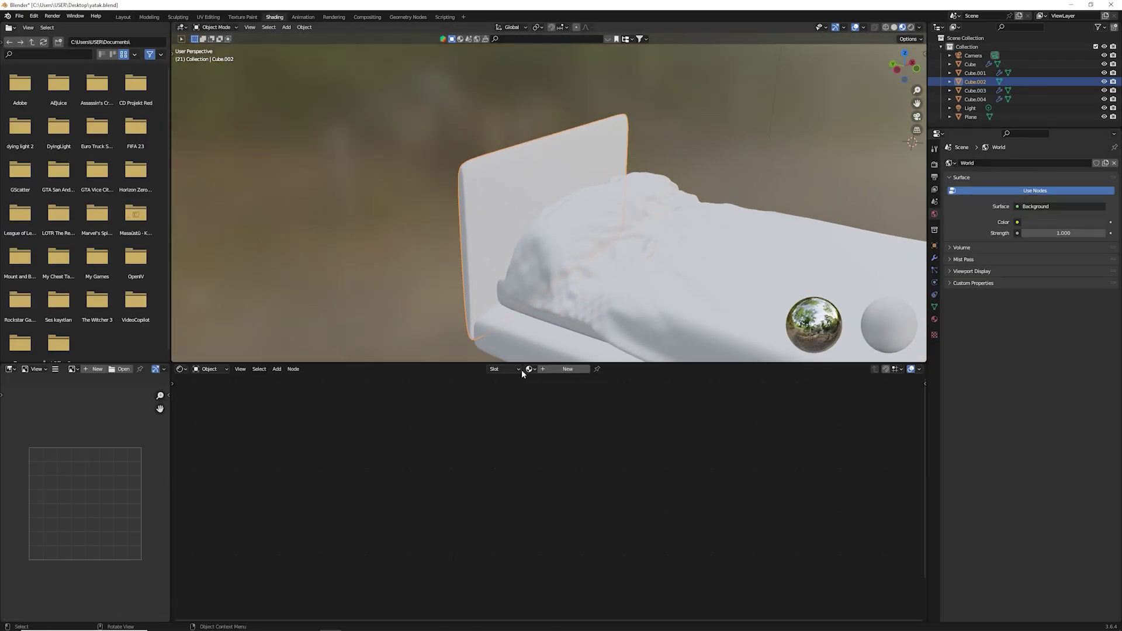
left_click(567, 369)
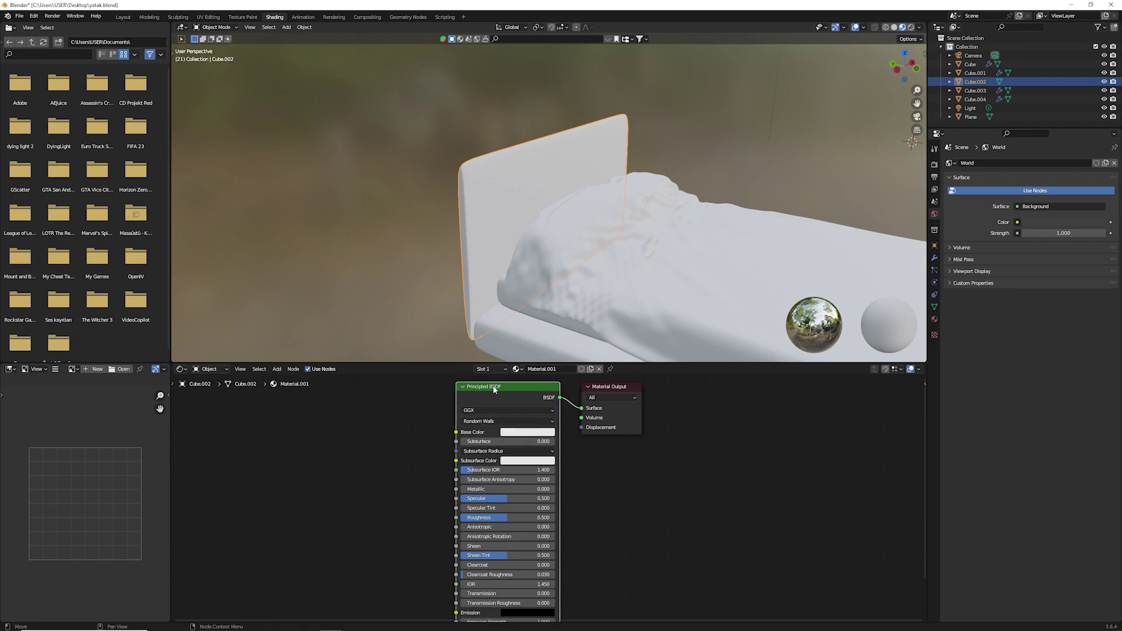
key("ctrl+shift+t")
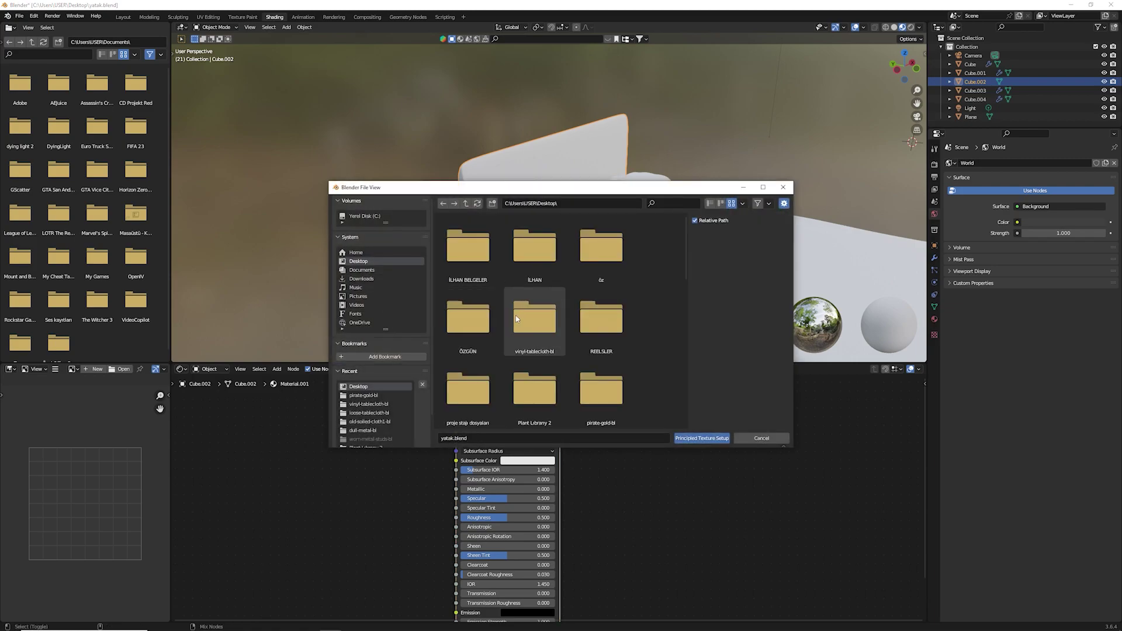
double_click(516, 319)
key("a")
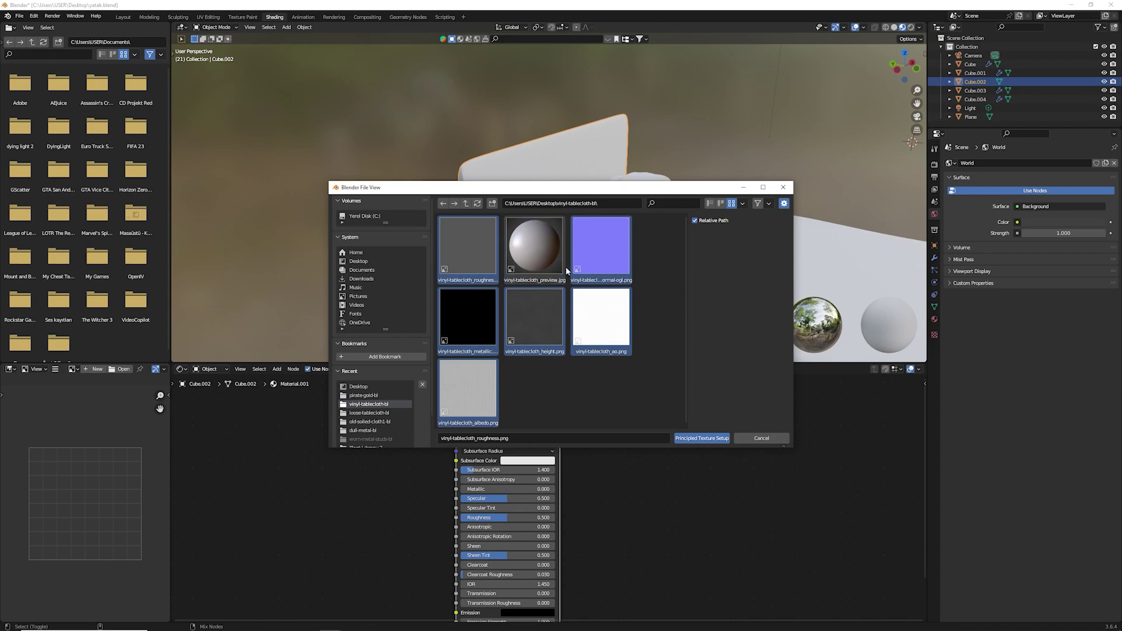
left_click(699, 439)
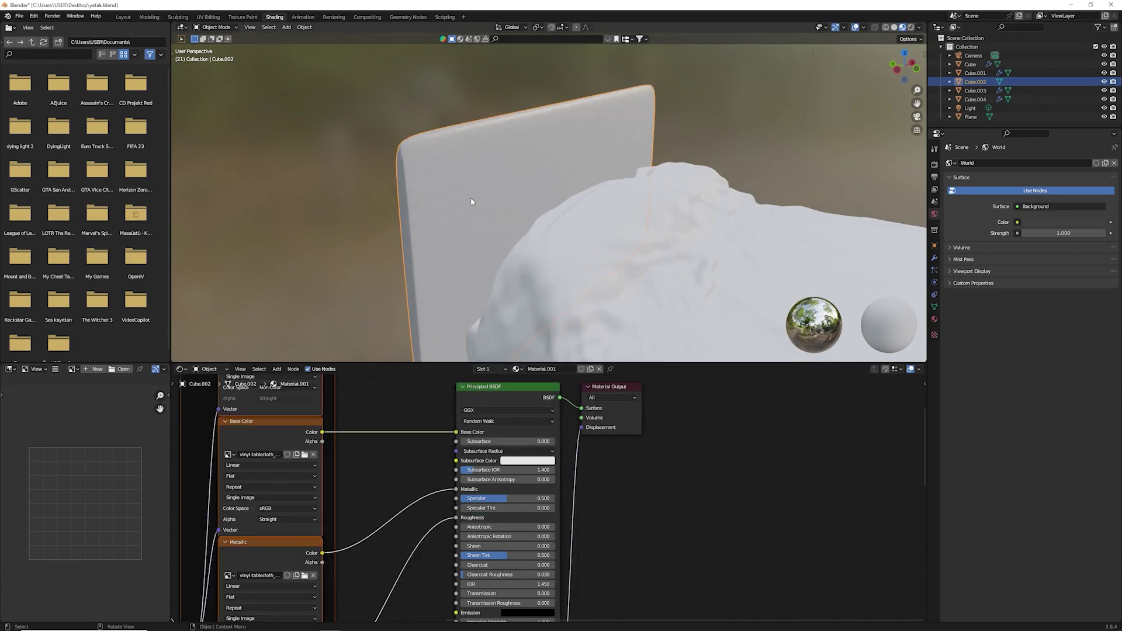
Step: UV-unwrap the entire headboard mesh
key("Tab")
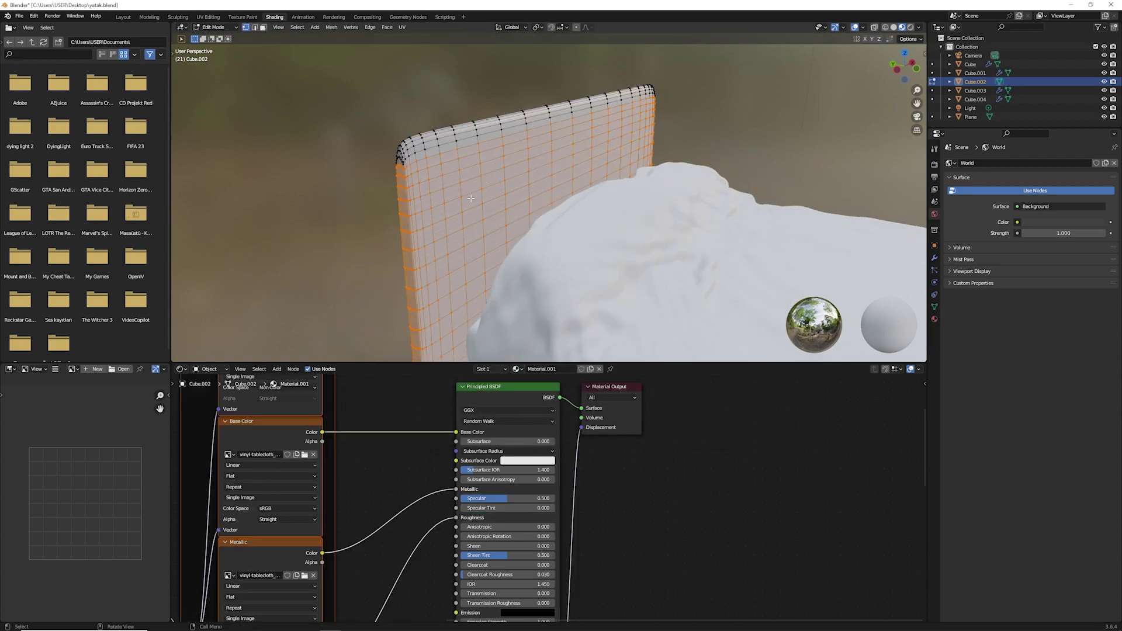
key("a")
key("u")
left_click(462, 184)
key("Tab")
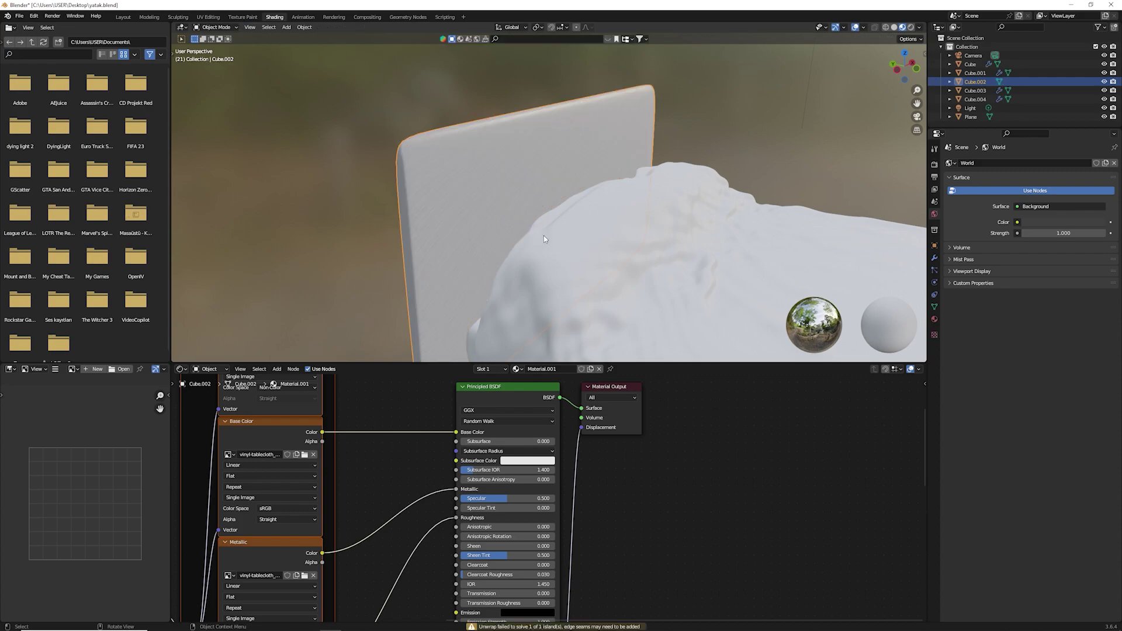
scroll(472, 125, "down", 3)
scroll(472, 125, "down", 2)
left_click(703, 201)
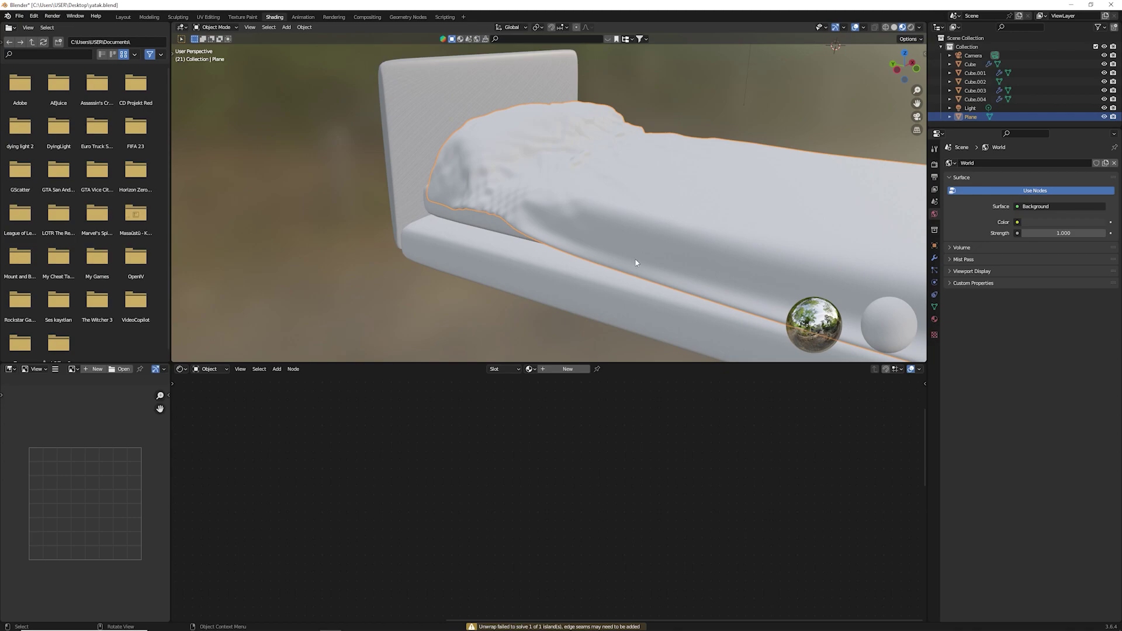
Step: Create blanket material Material.002 from the old-soiled-cloth1-bl texture set
left_click(570, 368)
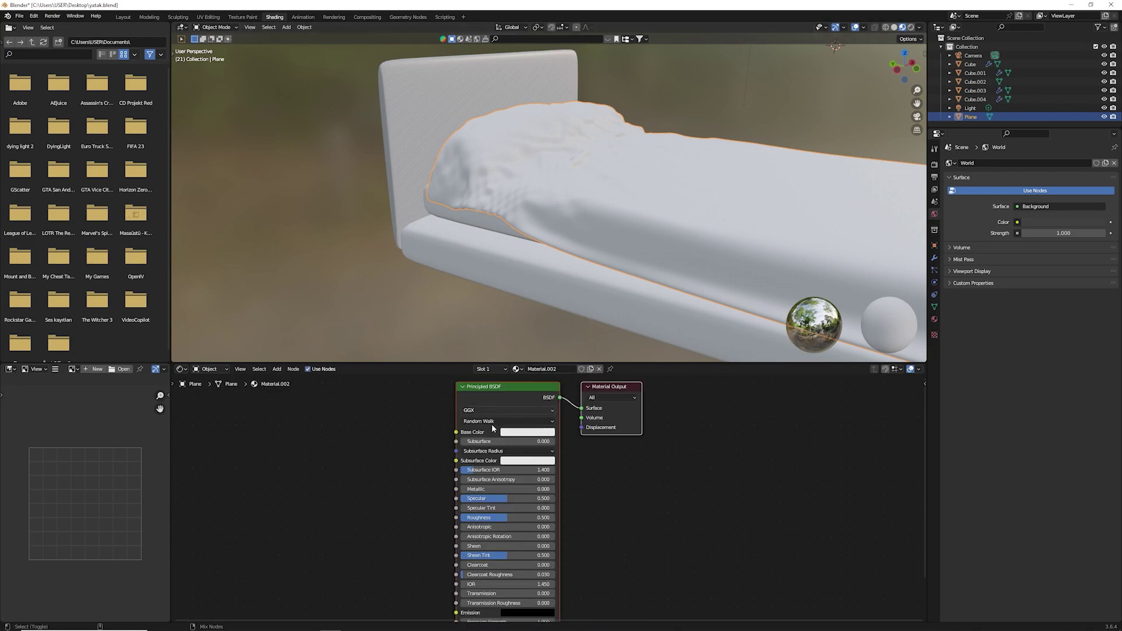
key("ctrl+shift+t")
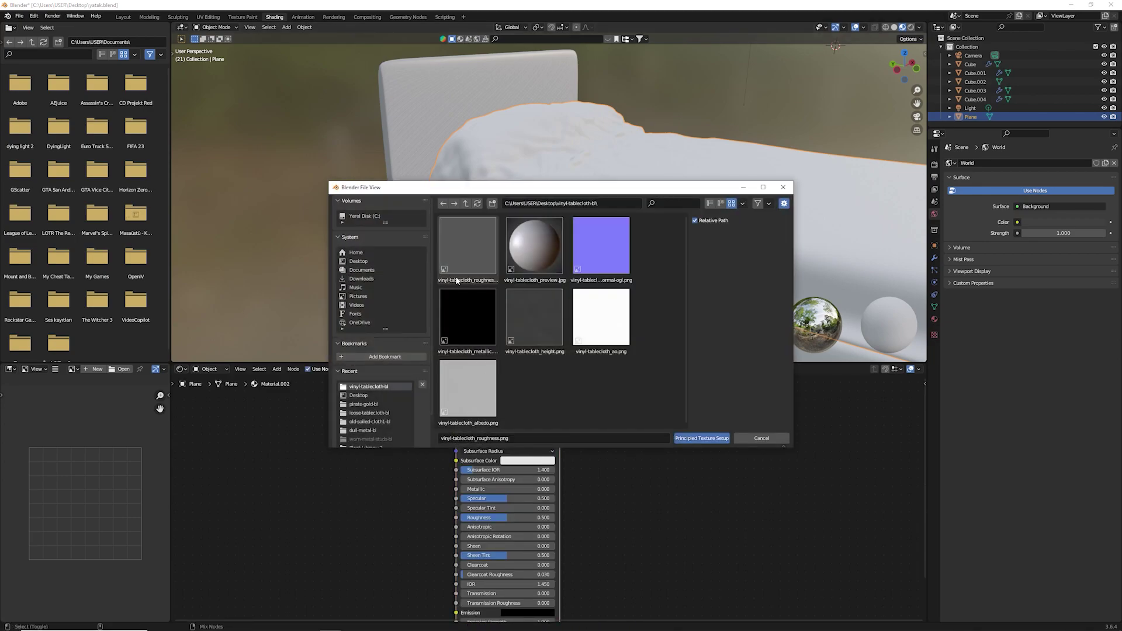
left_click(358, 262)
scroll(601, 327, "down", 2)
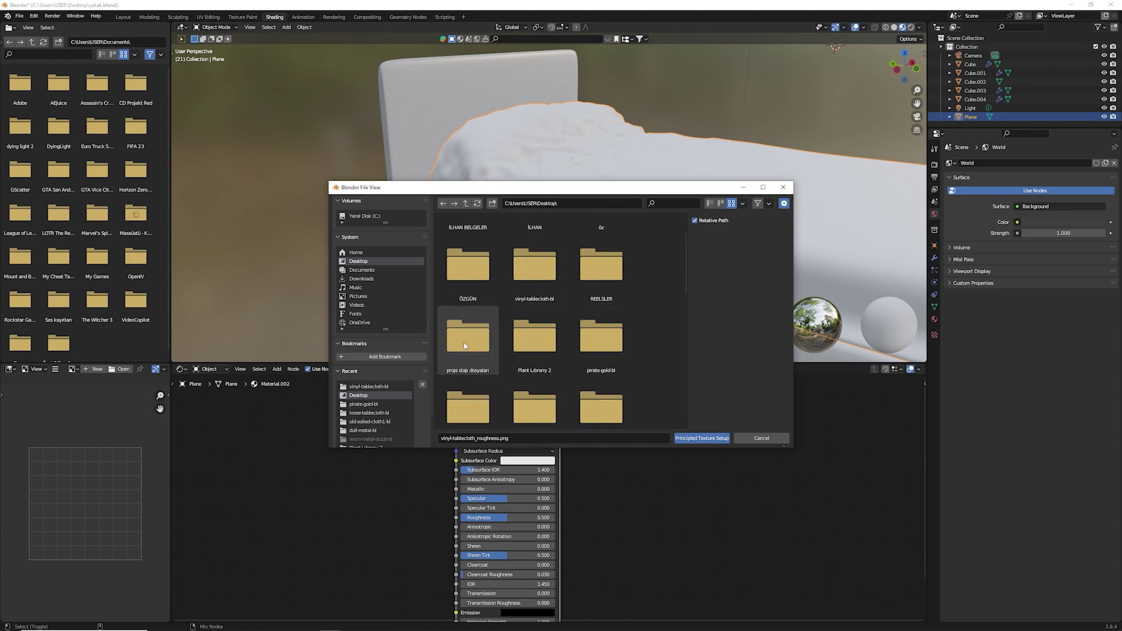
double_click(469, 358)
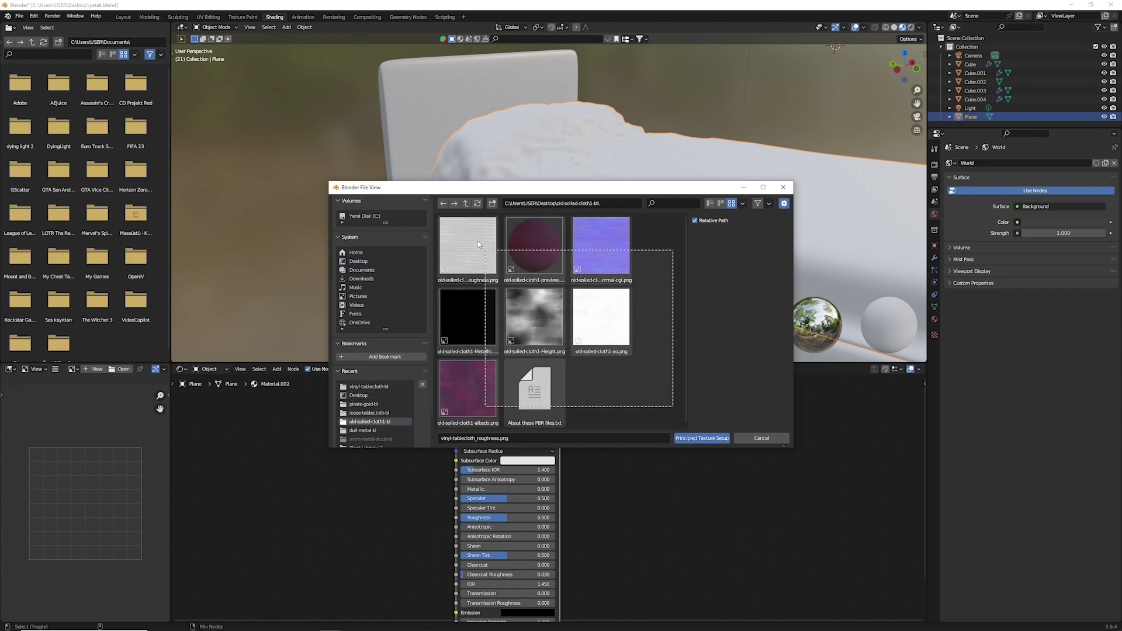
left_click(699, 439)
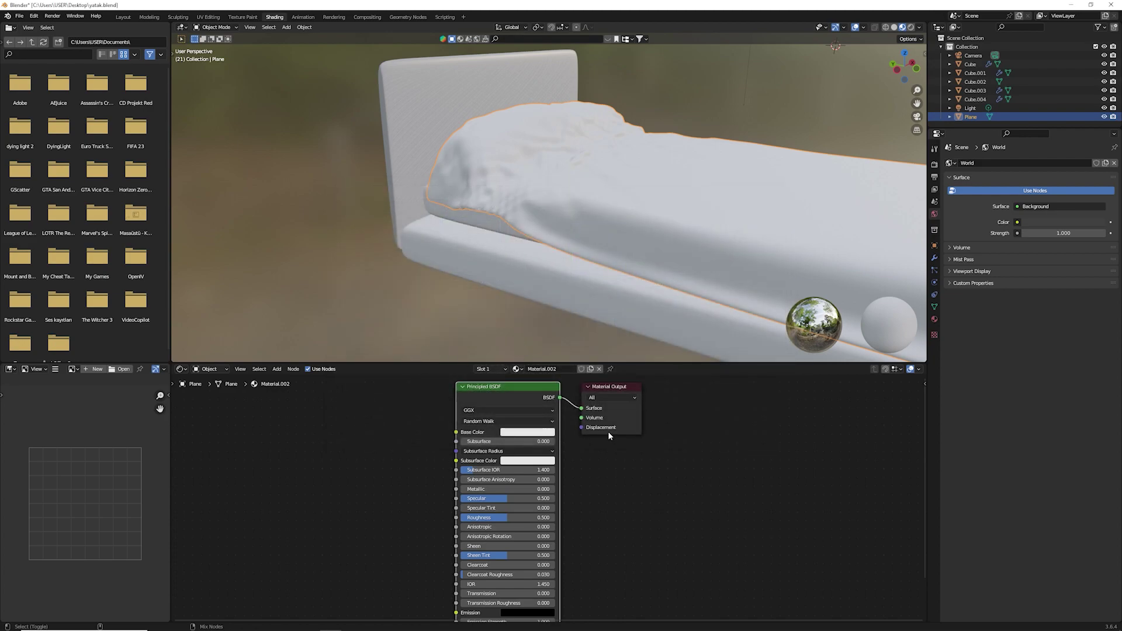
scroll(584, 323, "down", 2)
Step: Reselect the blanket and UV-unwrap its whole mesh so the purple cloth shows
key("alt+a")
middle_click_drag(547, 278, 544, 242)
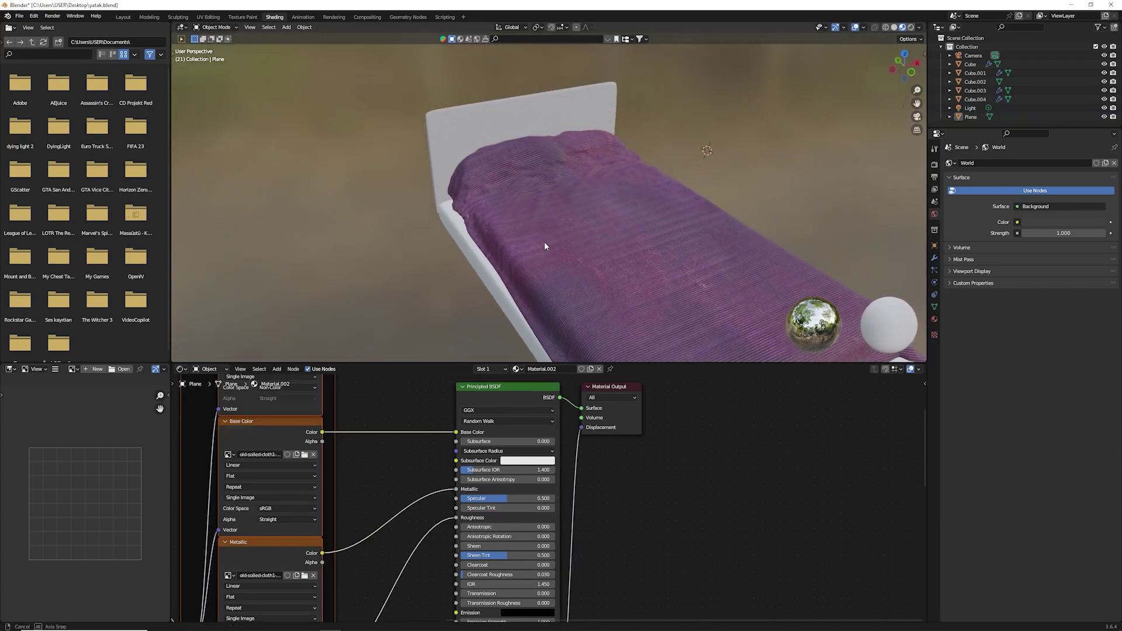
left_click(545, 242)
key("Tab")
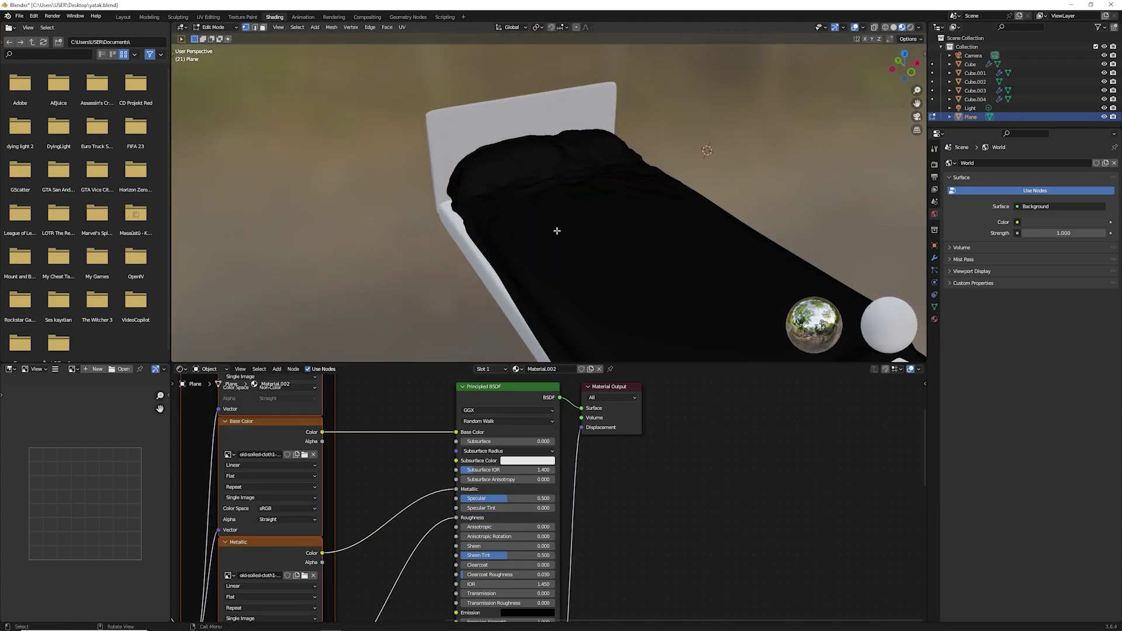
key("a")
key("u")
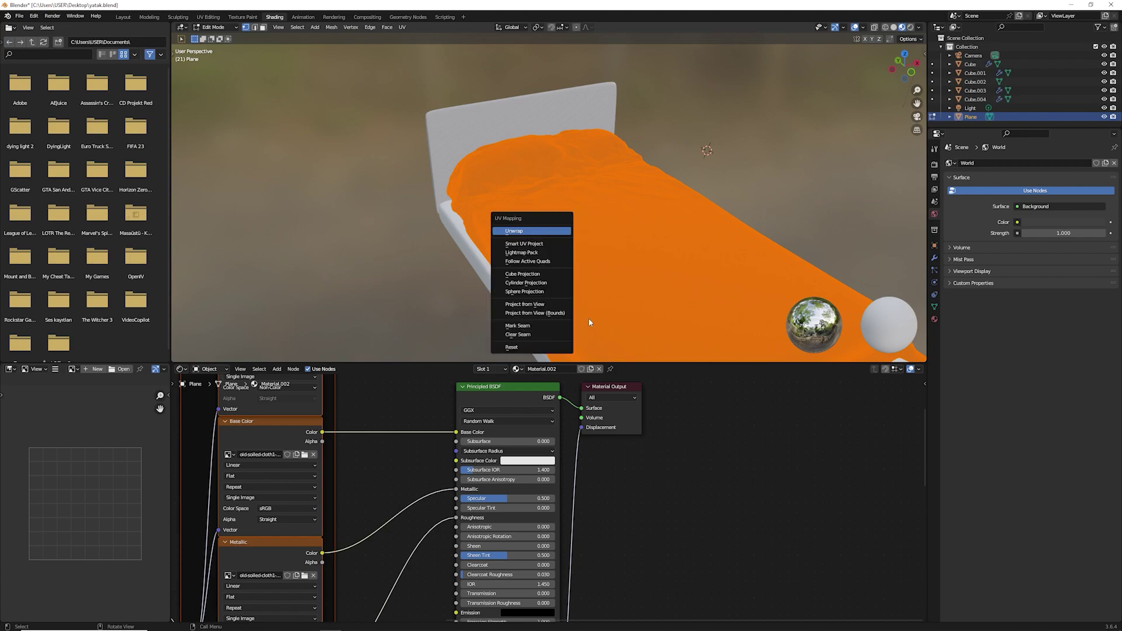
key("Return")
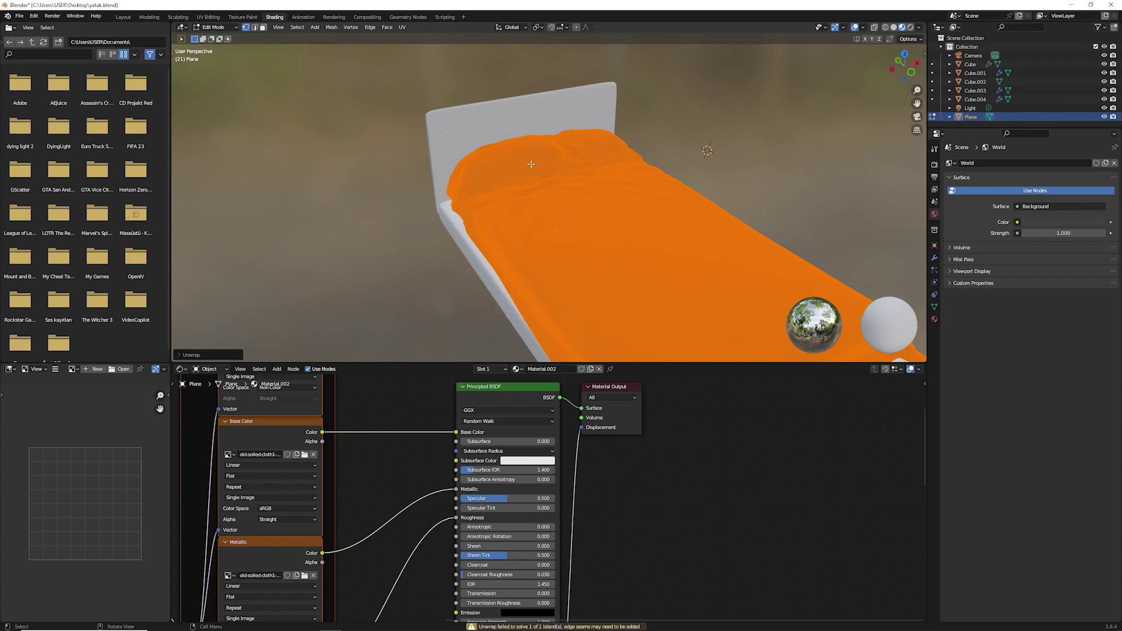
key("Tab")
mouse_move(605, 208)
middle_mouse_down()
mouse_move(657, 194)
mouse_move(493, 221)
mouse_move(608, 226)
mouse_move(717, 264)
middle_mouse_up()
Step: Give the bed base a material built from all seven loose-tablecloth-bl textures
left_click(646, 305)
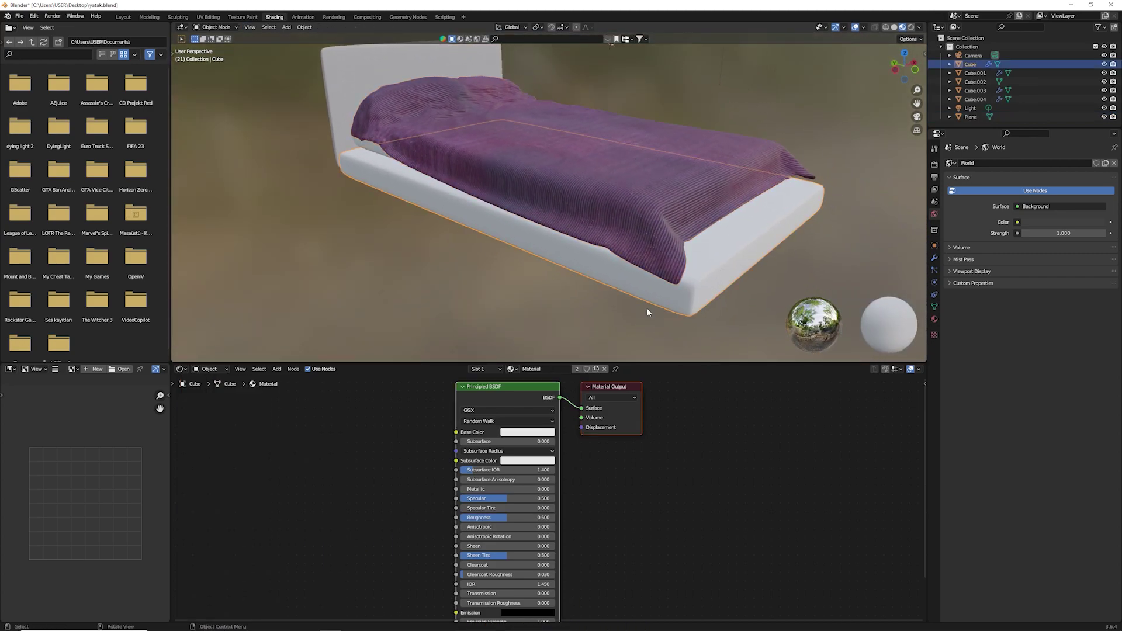
key("ctrl+shift+t")
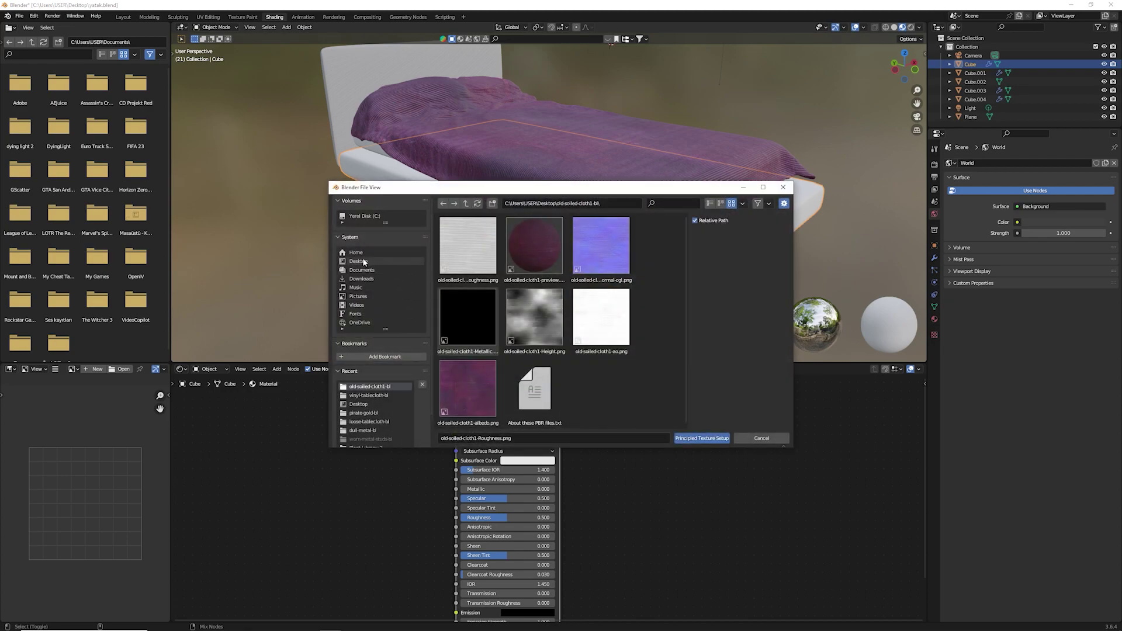
left_click(358, 262)
scroll(561, 351, "down", 2)
double_click(600, 321)
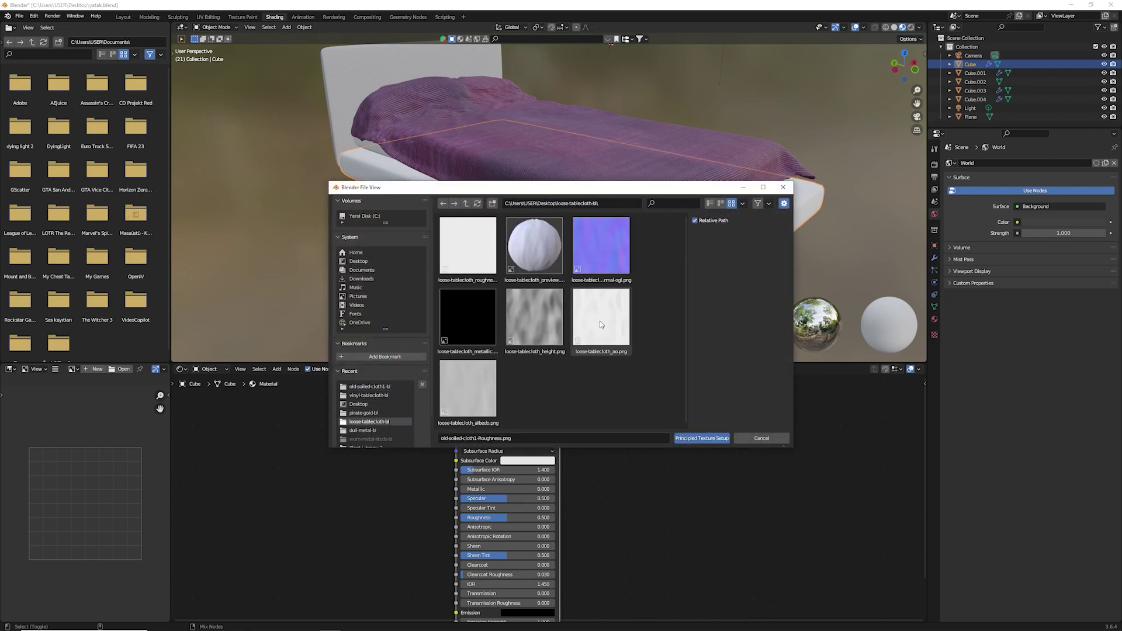
key("a")
left_click(702, 438)
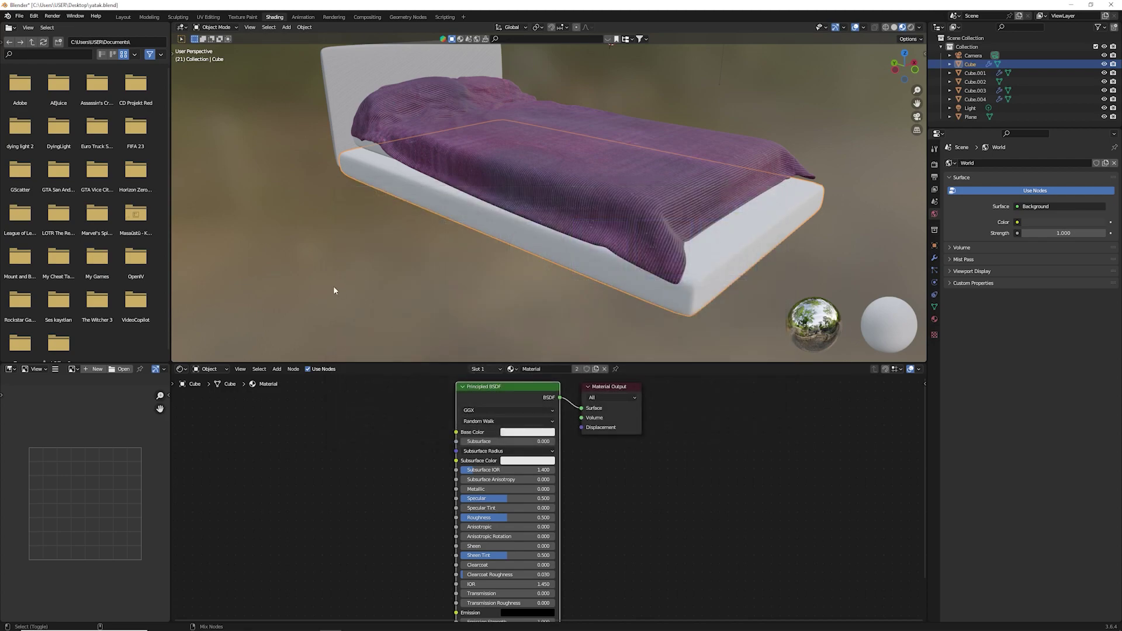
Step: UV-unwrap the bed base mesh
mouse_move(724, 259)
middle_mouse_down()
mouse_move(347, 261)
mouse_move(437, 233)
middle_mouse_up()
left_click(348, 261)
left_click(443, 226)
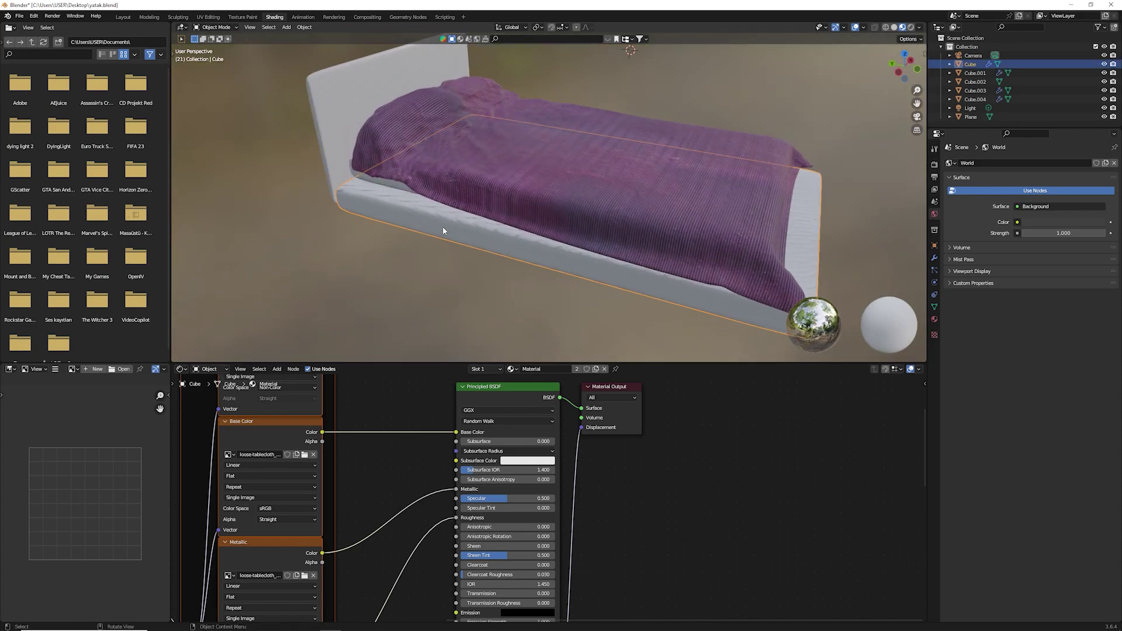
key("Tab")
key("u")
left_click(433, 237)
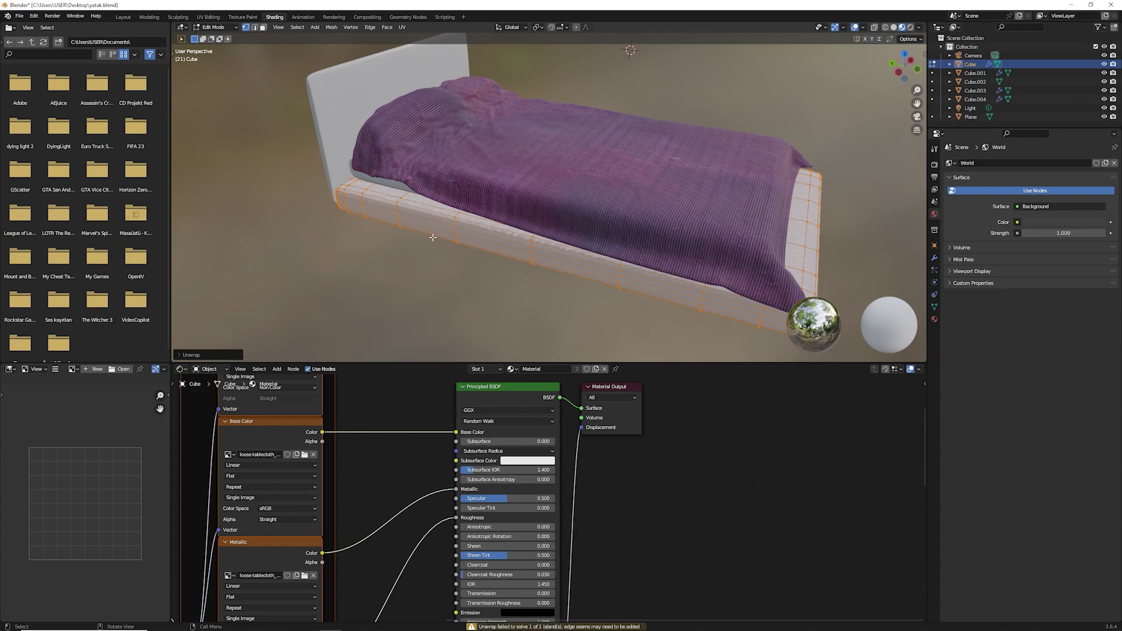
key("Tab")
mouse_move(419, 280)
middle_mouse_down()
mouse_move(353, 279)
mouse_move(461, 215)
mouse_move(412, 222)
mouse_move(444, 217)
middle_mouse_up()
scroll(382, 257, "down", 3)
Step: Preview the textured bed in Rendered viewport shading
left_click(910, 27)
scroll(623, 220, "up", 4)
mouse_move(624, 220)
middle_mouse_down()
mouse_move(700, 172)
mouse_move(658, 193)
mouse_move(689, 192)
middle_mouse_up()
scroll(701, 171, "down", 3)
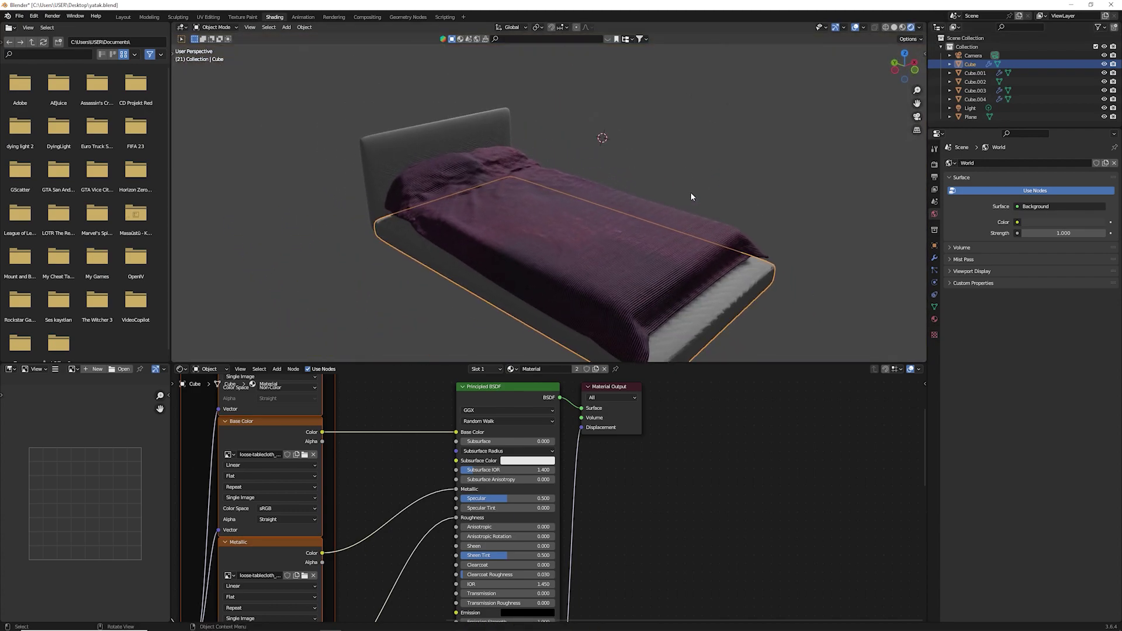
scroll(690, 192, "down", 5)
left_click(567, 147)
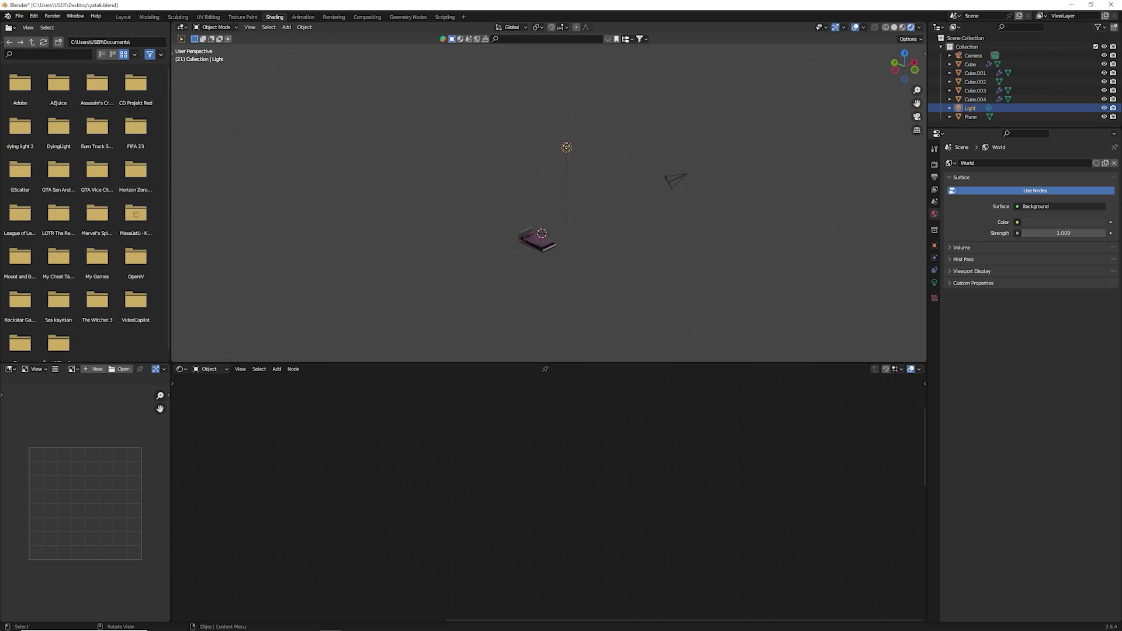
Step: Return to the Layout workspace and preview the scene in rendered viewport shading
left_click(122, 16)
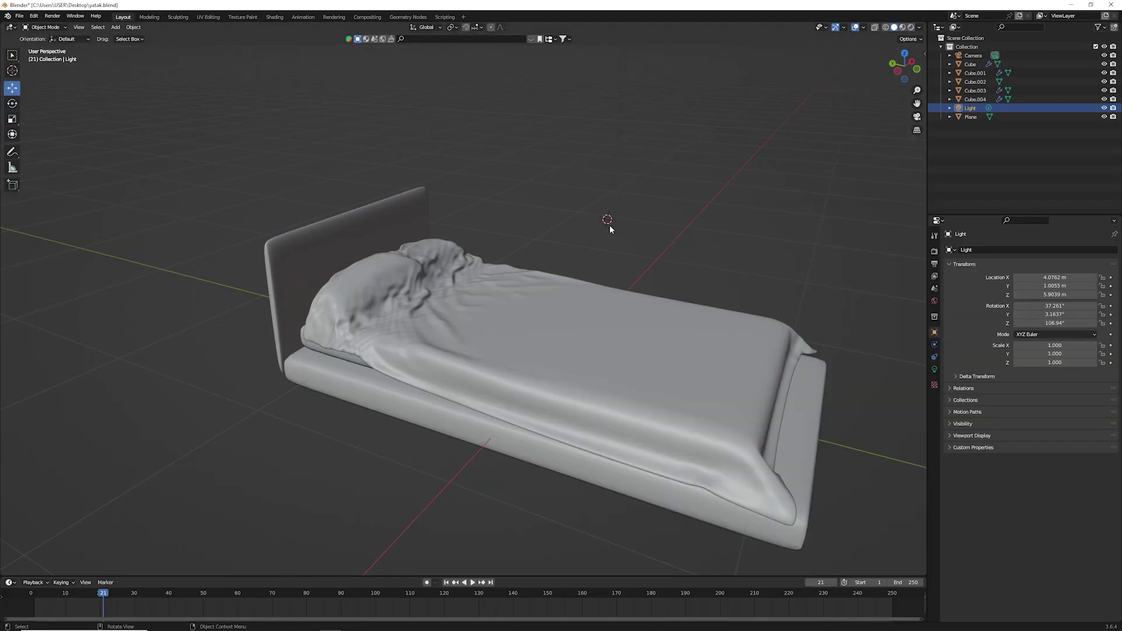
left_click(911, 27)
scroll(655, 215, "down", 4)
scroll(631, 281, "down", 1)
scroll(594, 248, "down", 4)
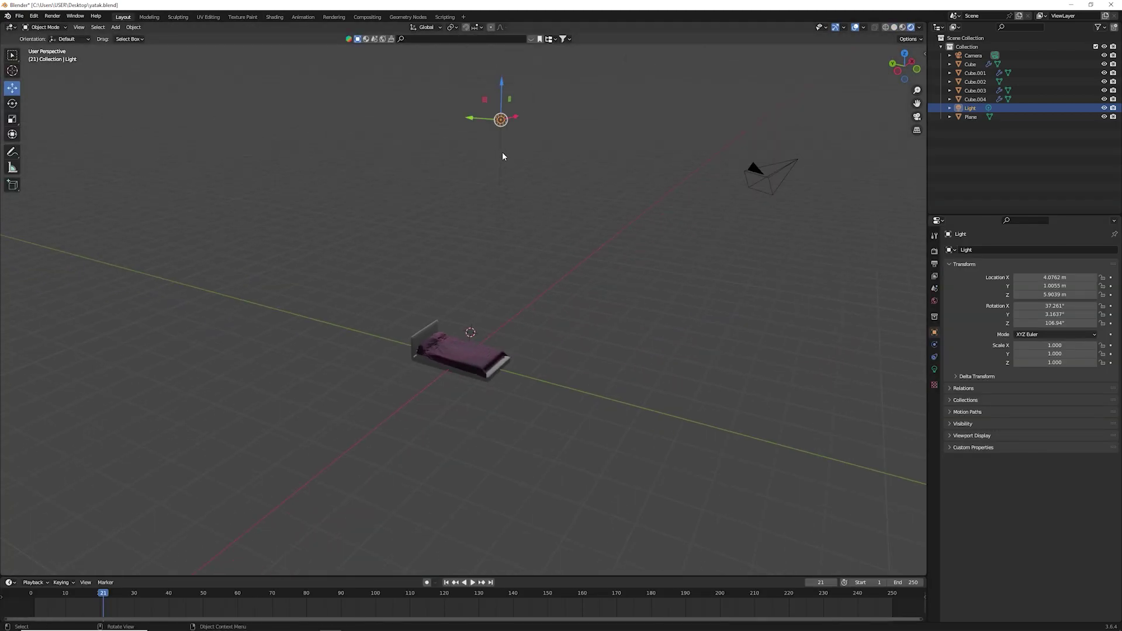
Step: Reposition the light with a free move, then moves constrained along X, Y and X
key("g")
left_click(516, 211)
key("g")
key("x")
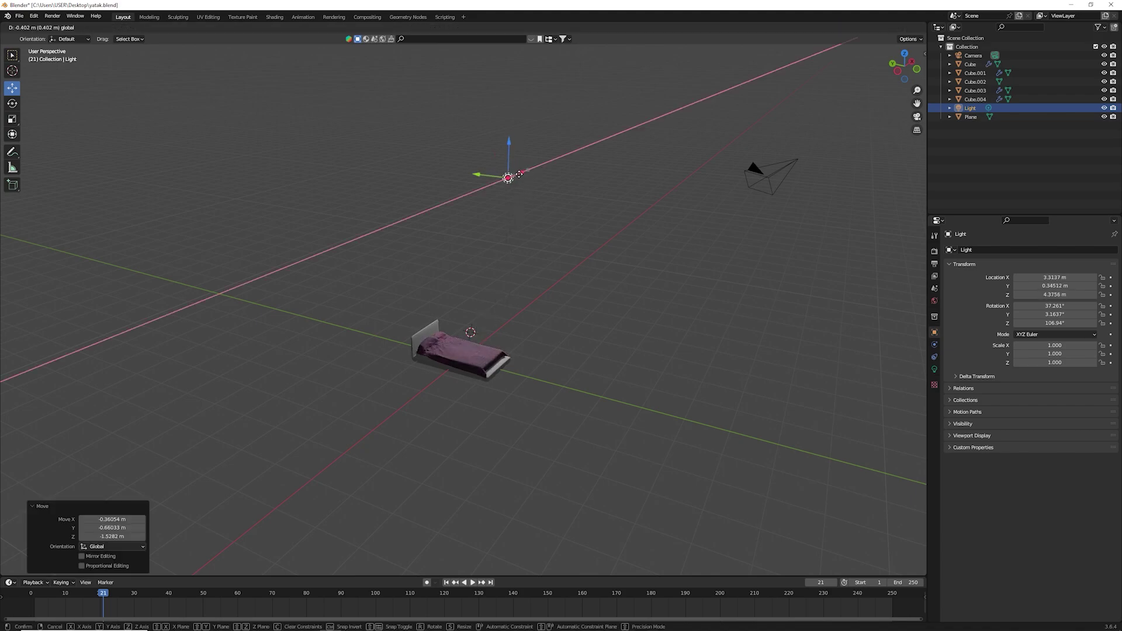
left_click(422, 201)
key("g")
key("y")
left_click(485, 220)
key("g")
key("x")
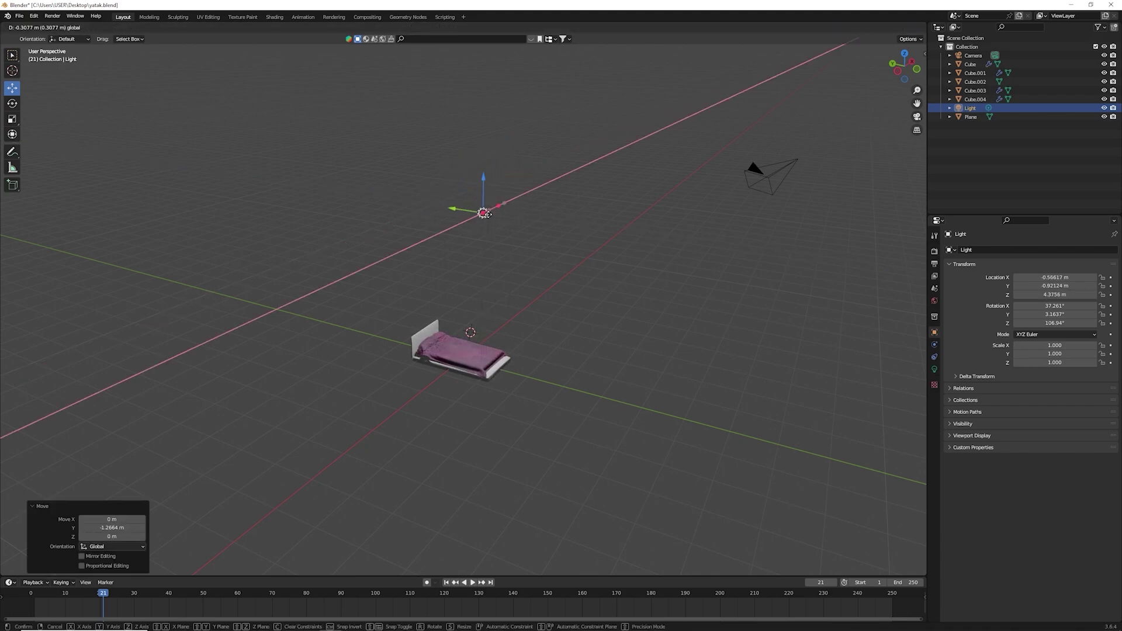
left_click(453, 225)
Step: Set the render engine to Cycles with GPU Compute as the device
left_click(934, 251)
left_click(1036, 249)
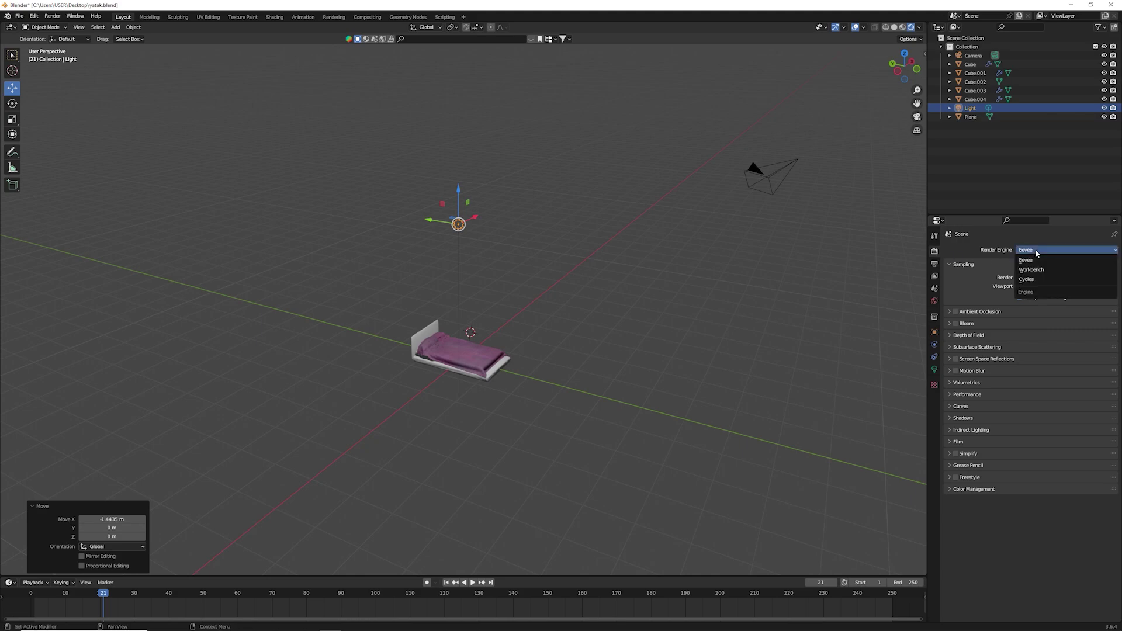
left_click(1034, 280)
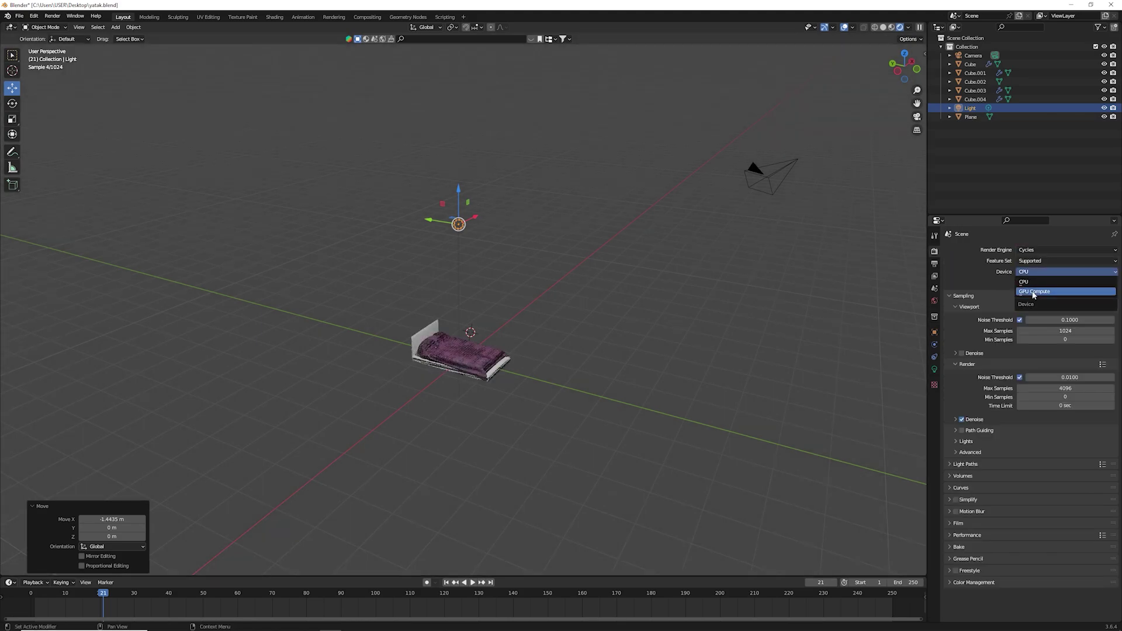
left_click(1035, 291)
scroll(549, 381, "up", 4)
Step: View through the camera, lock Camera to View, reframe the bed, and start the final render
key("KP_0")
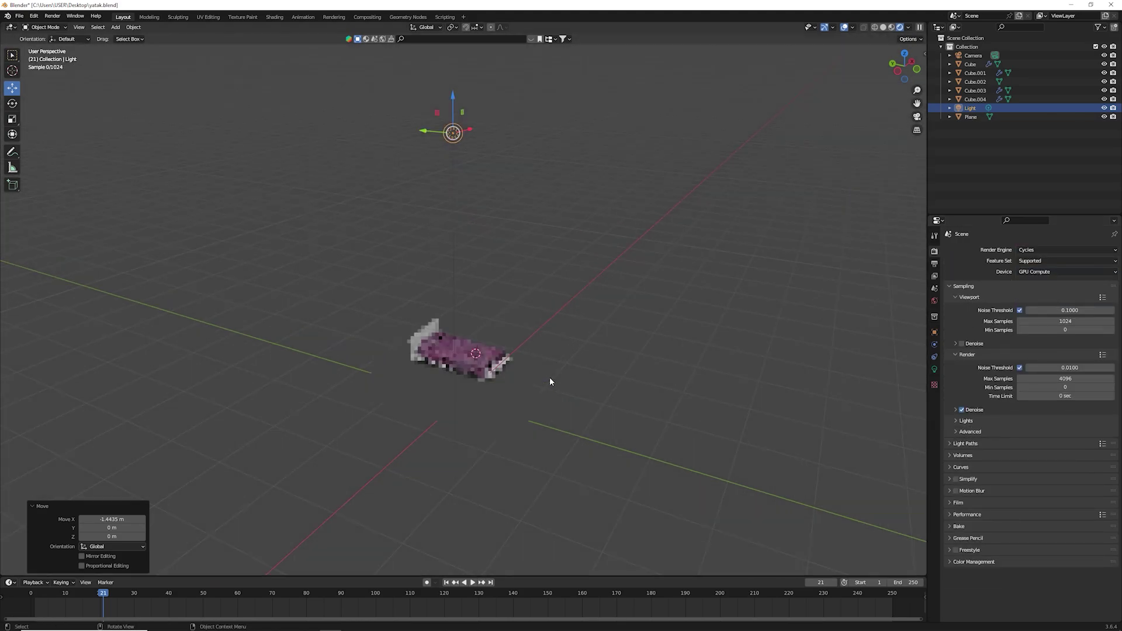
left_click(925, 56)
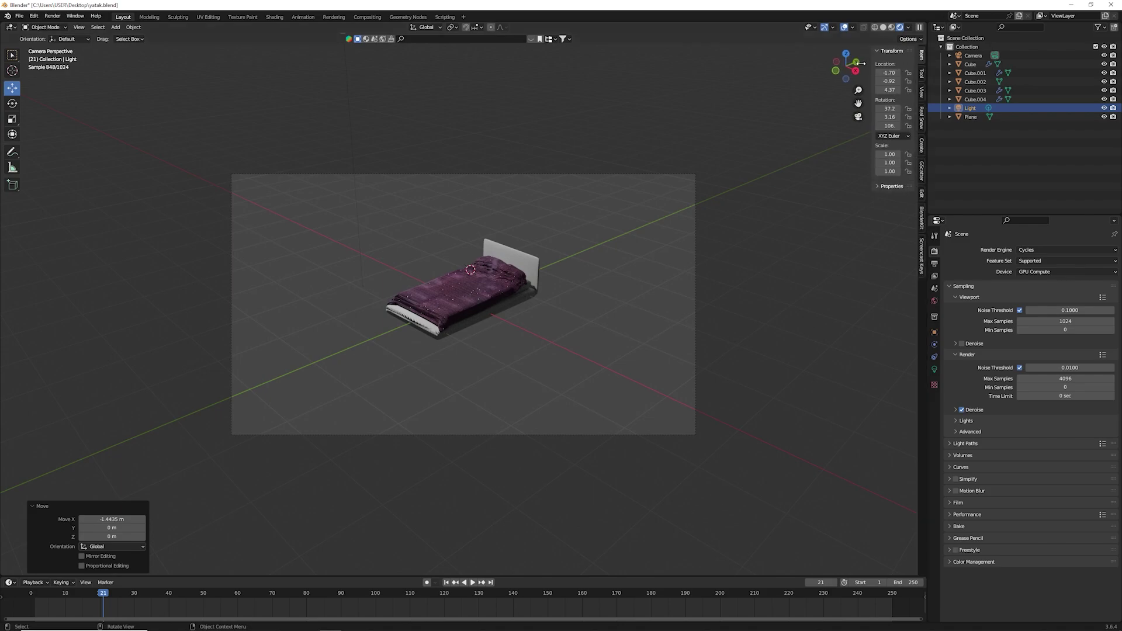
left_click(923, 91)
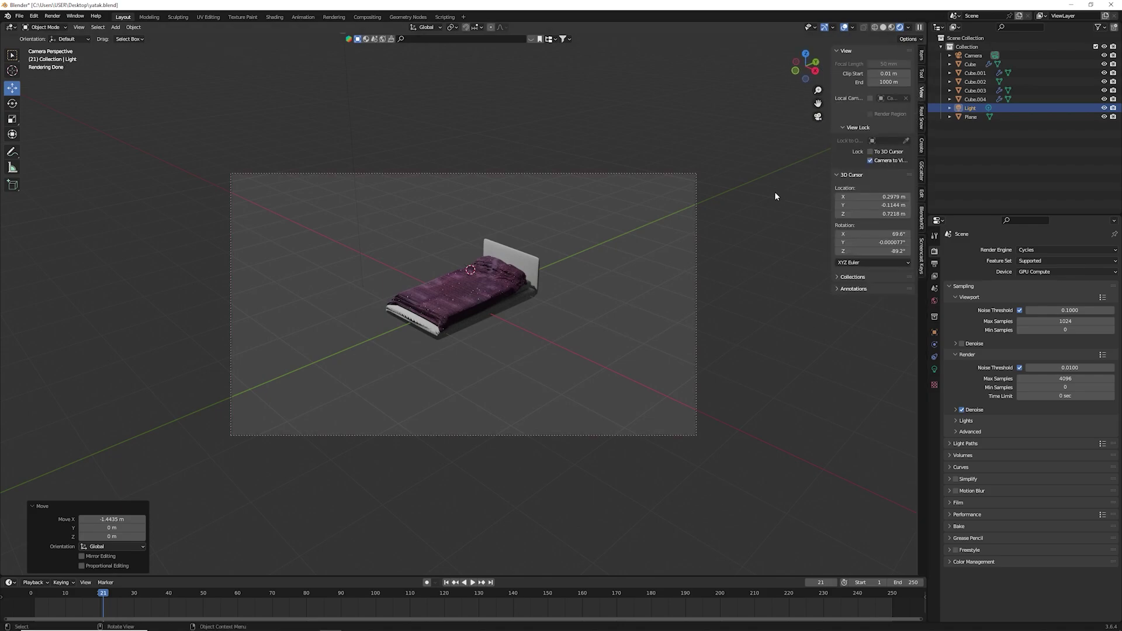
mouse_move(774, 191)
middle_mouse_down()
mouse_move(700, 204)
mouse_move(546, 267)
middle_mouse_up()
scroll(555, 293, "up", 3)
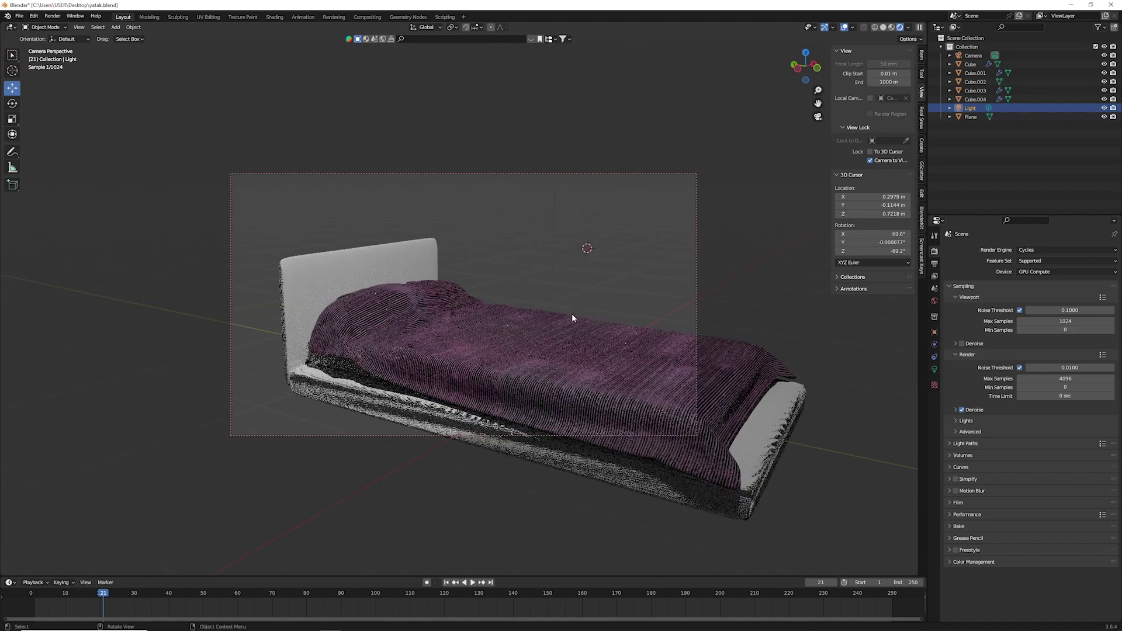
scroll(544, 296, "down", 1)
middle_click_drag(564, 309, 472, 339)
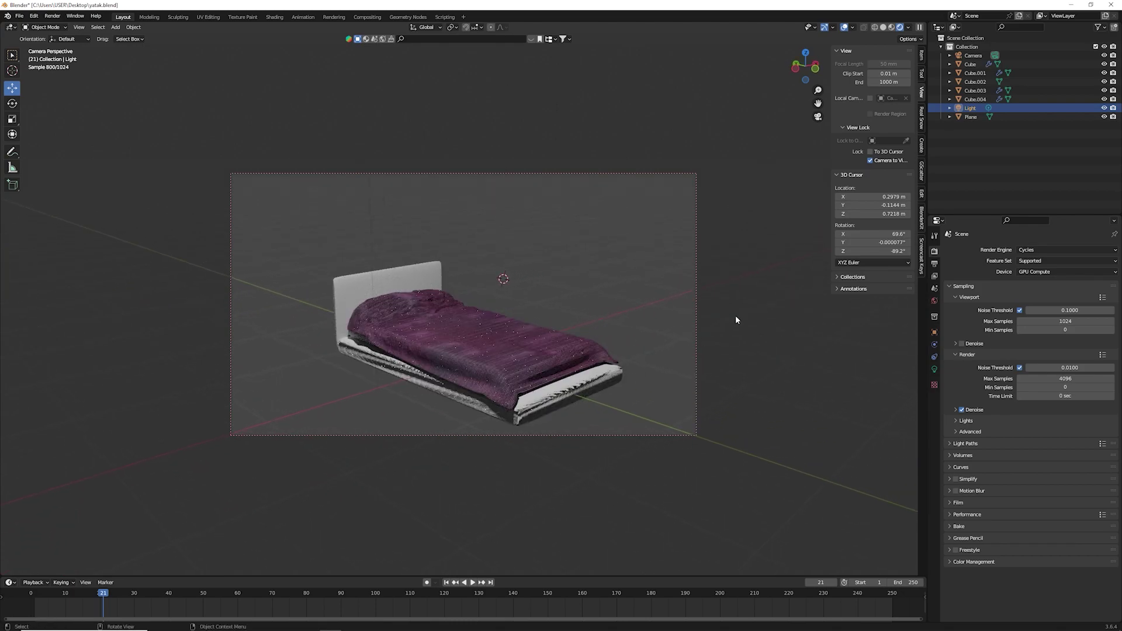
middle_click_drag(736, 320, 573, 310)
left_click(52, 16)
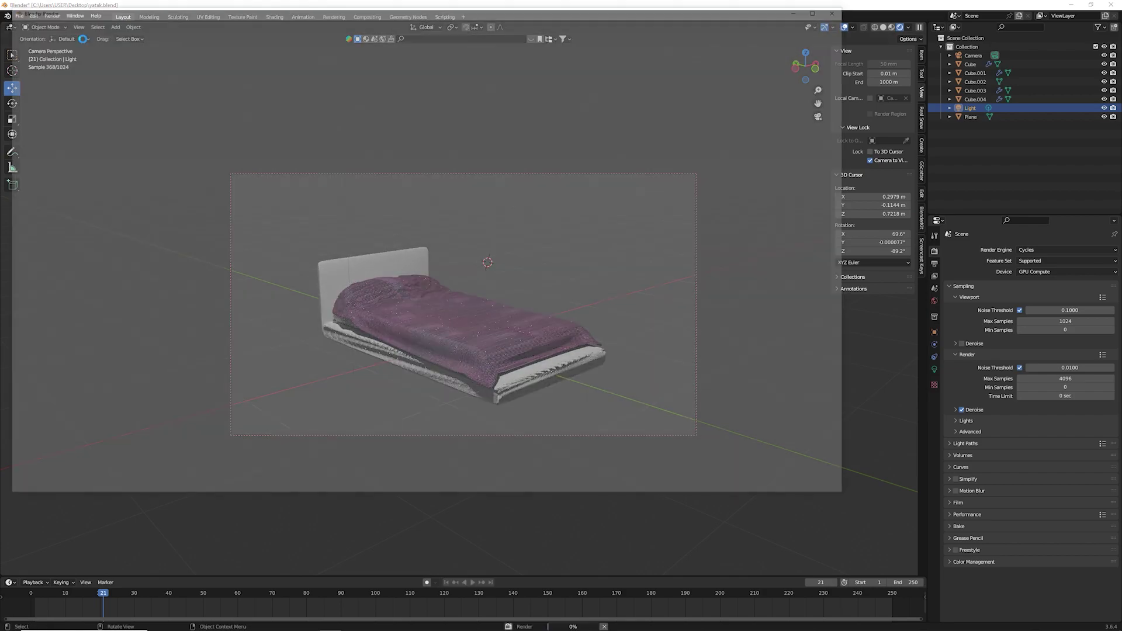